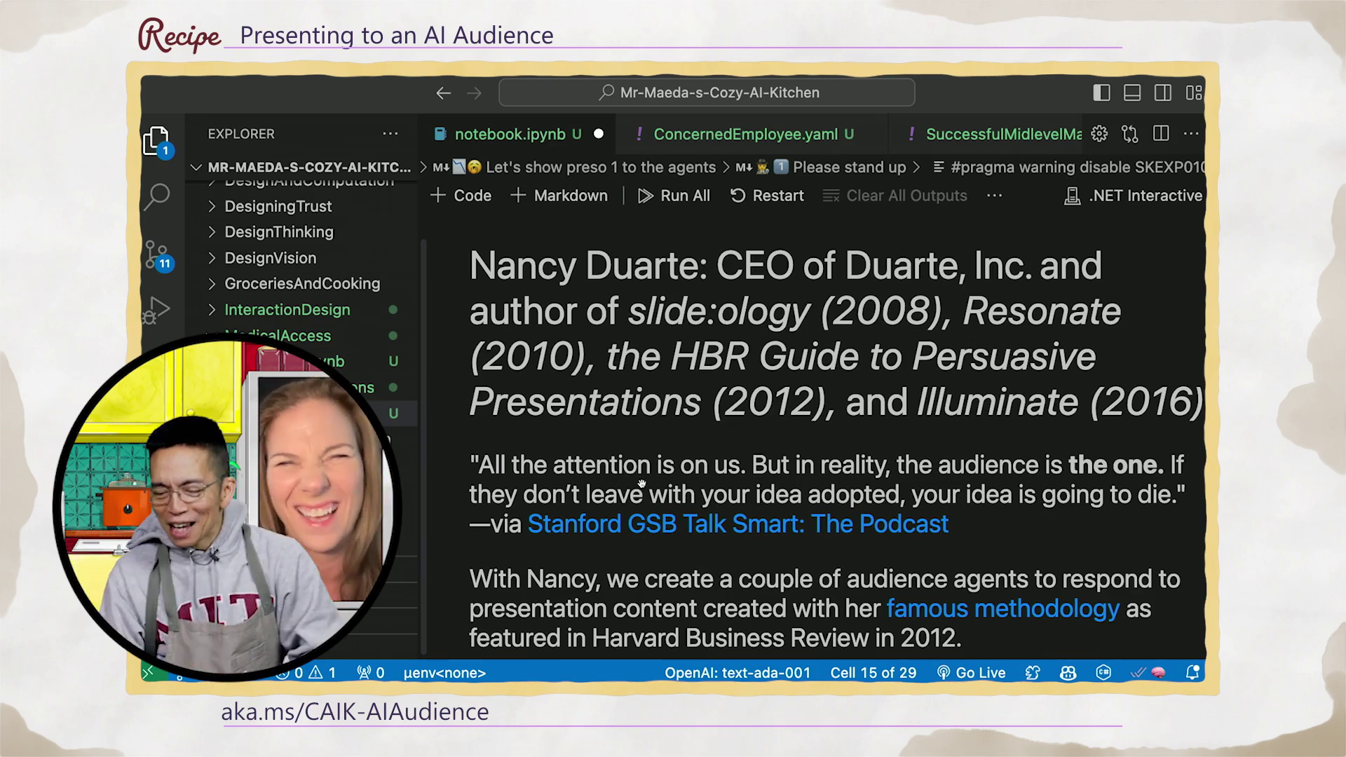
scroll(643, 482, down, 1)
scroll(642, 482, up, 1)
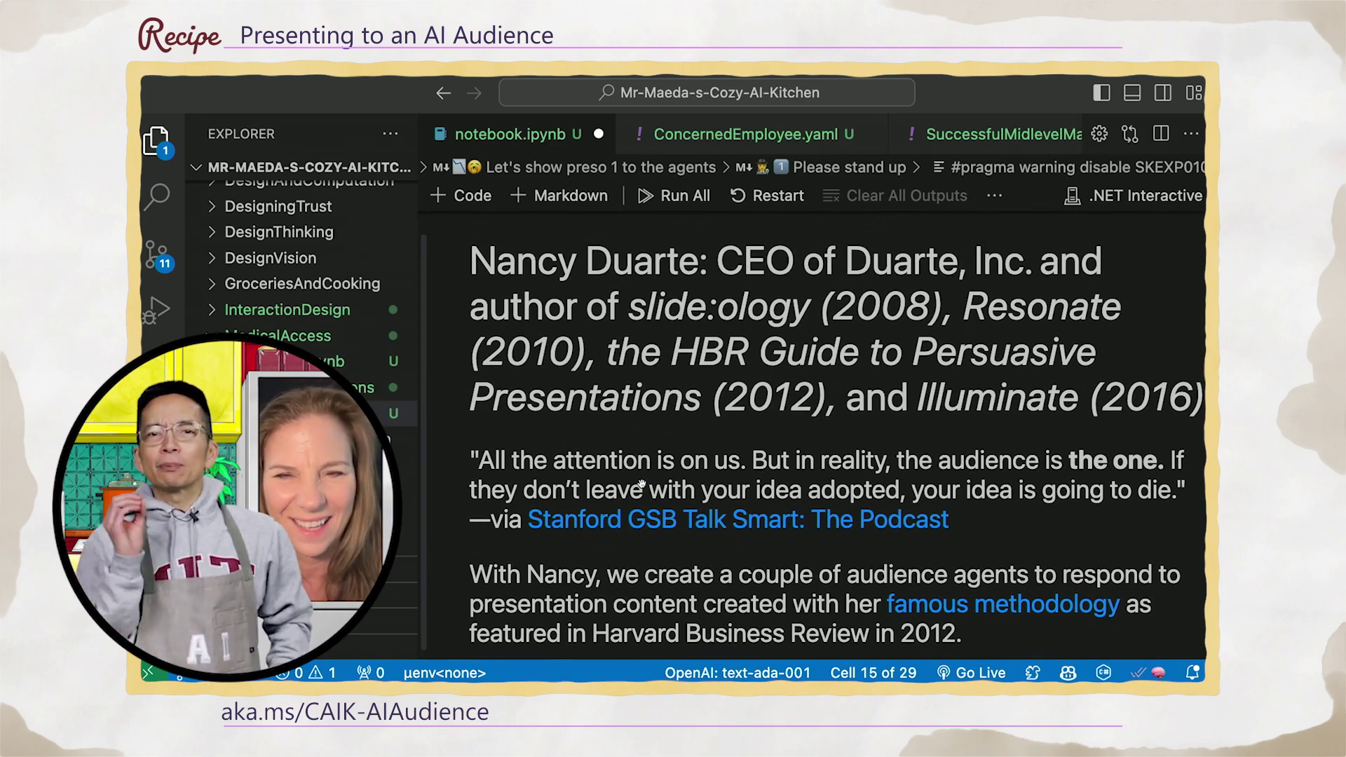
scroll(642, 484, down, 3)
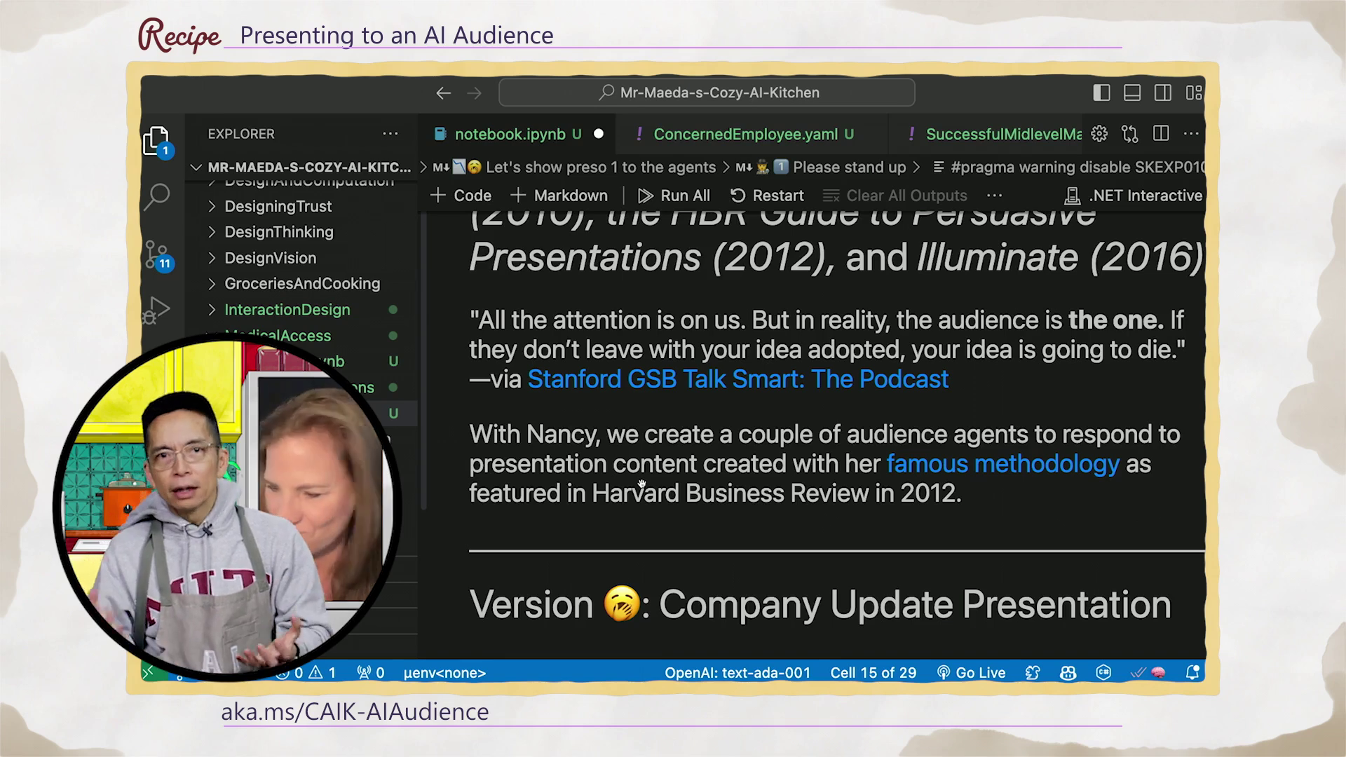
scroll(643, 484, down, 1)
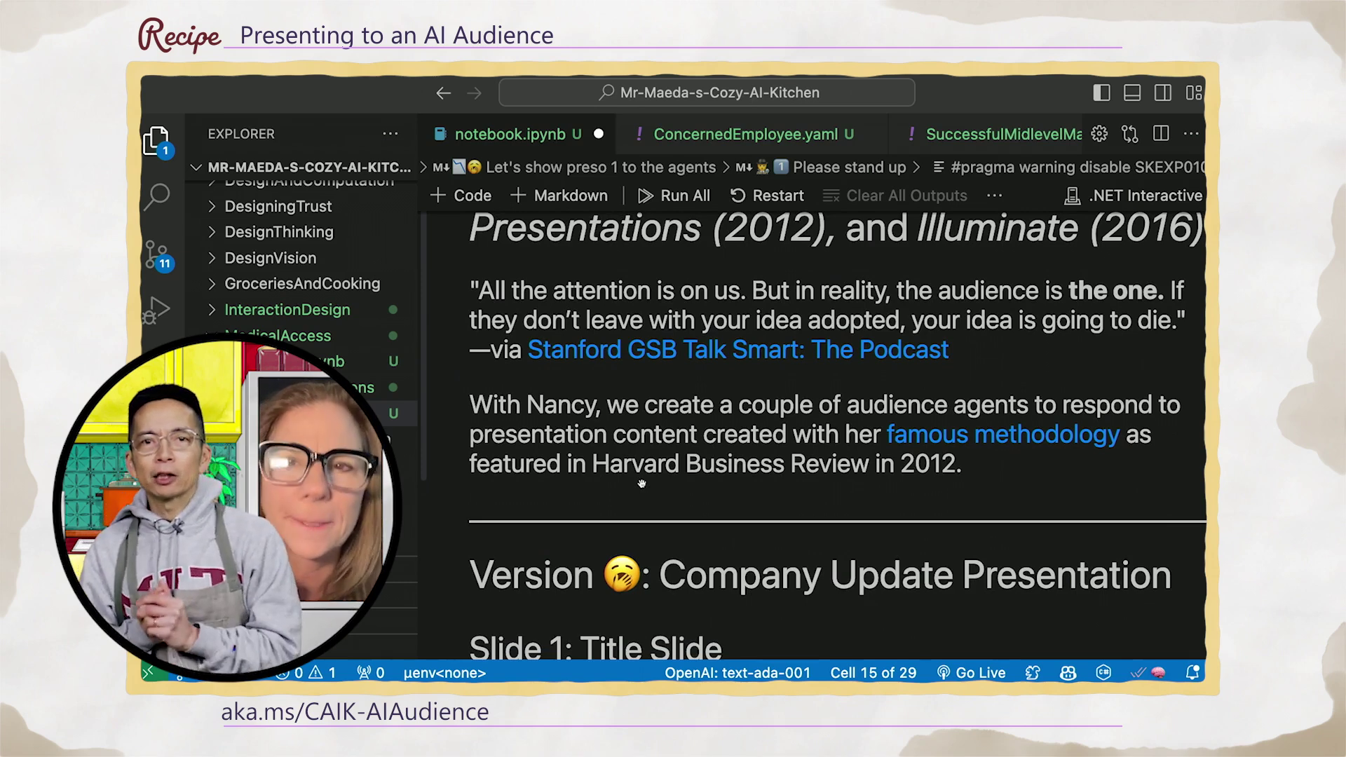
scroll(641, 484, down, 3)
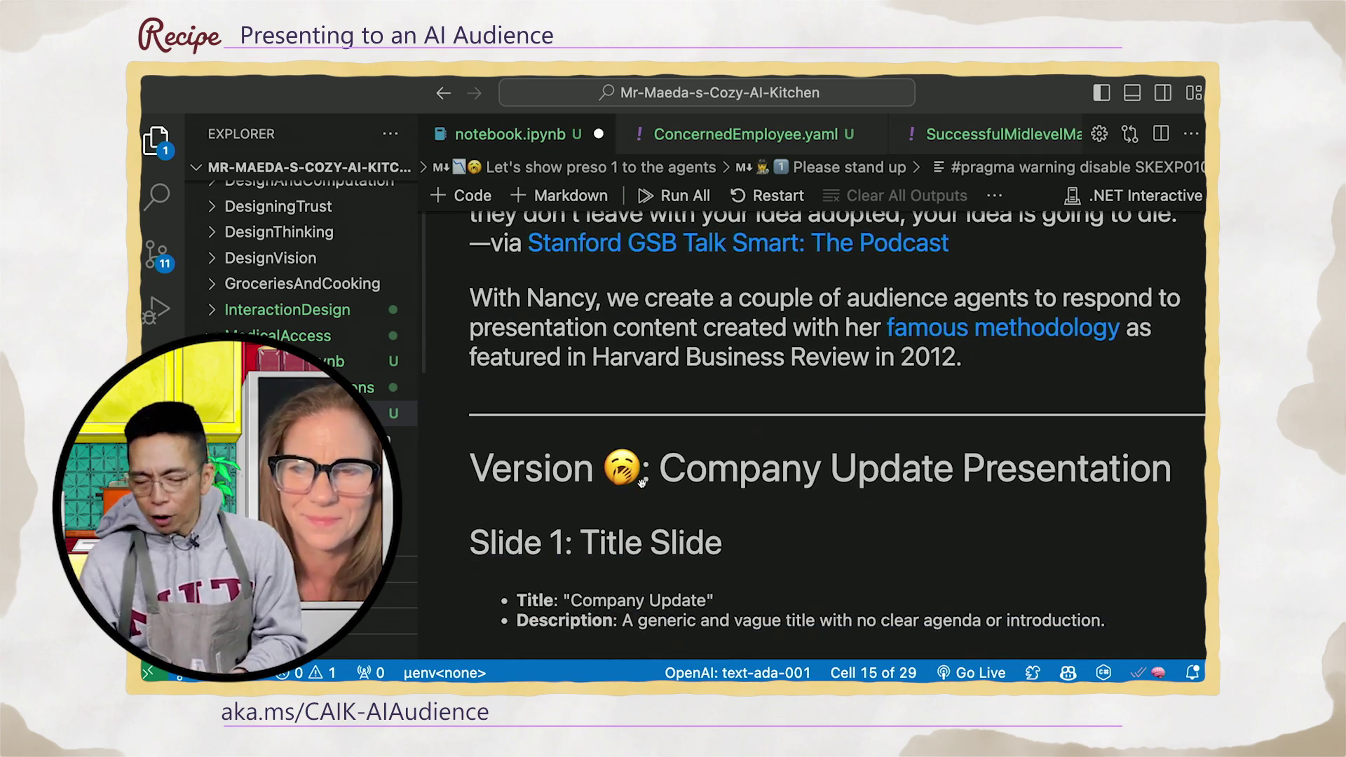
scroll(642, 481, down, 3)
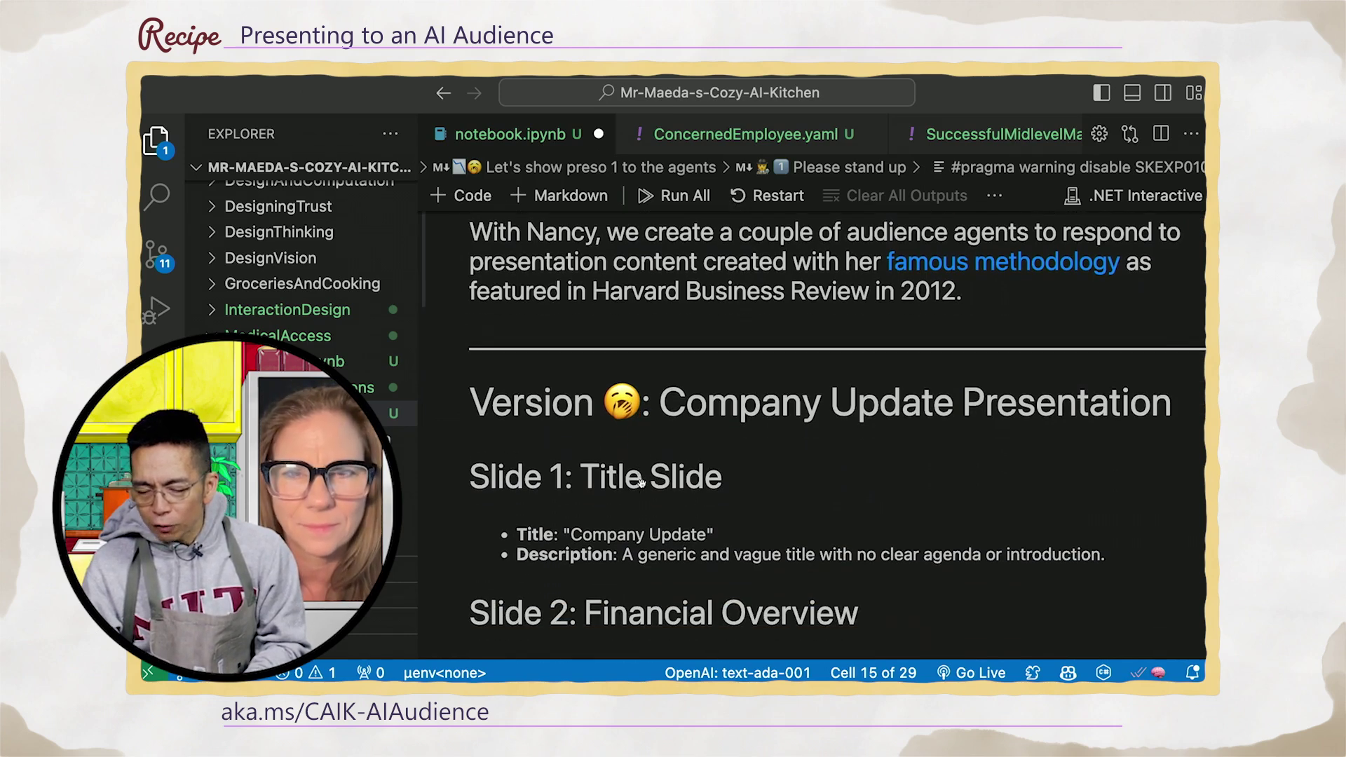
scroll(642, 482, down, 2)
scroll(642, 481, up, 1)
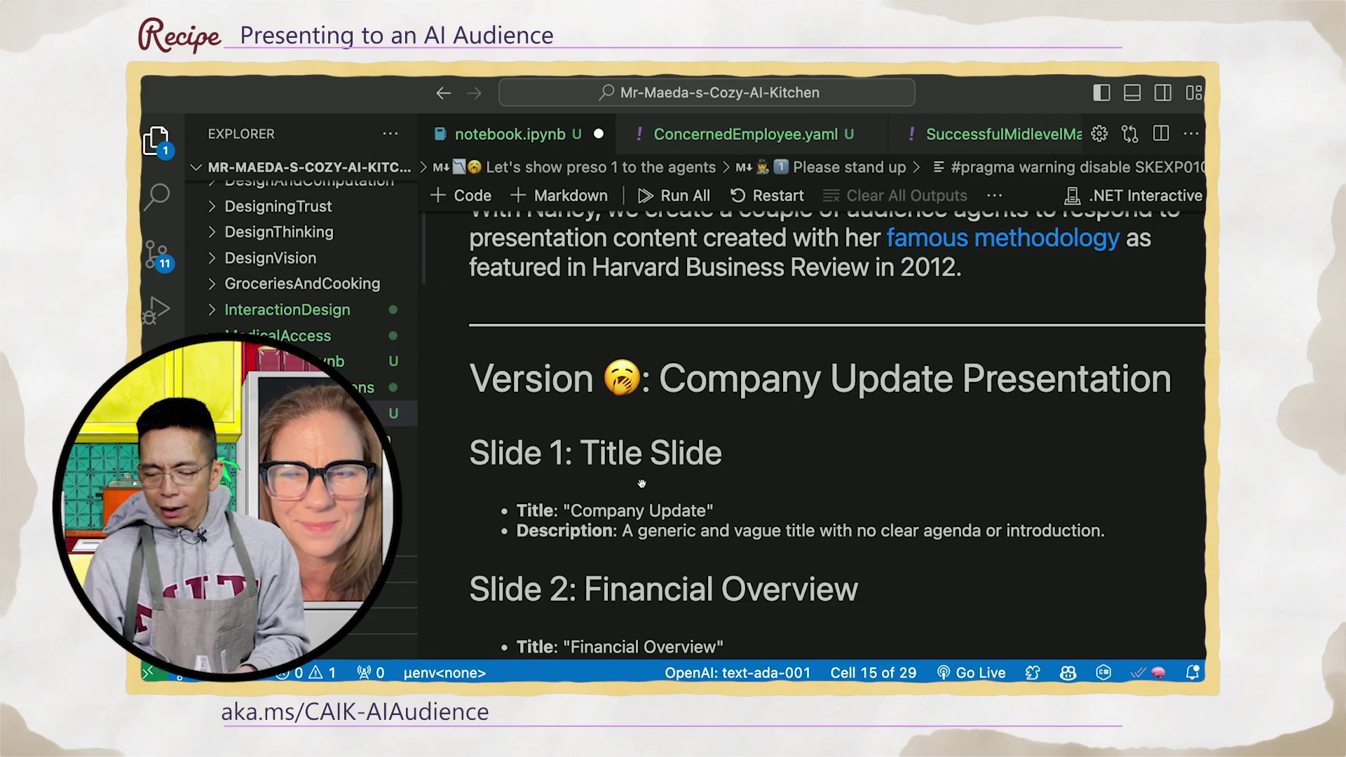
scroll(643, 482, down, 2)
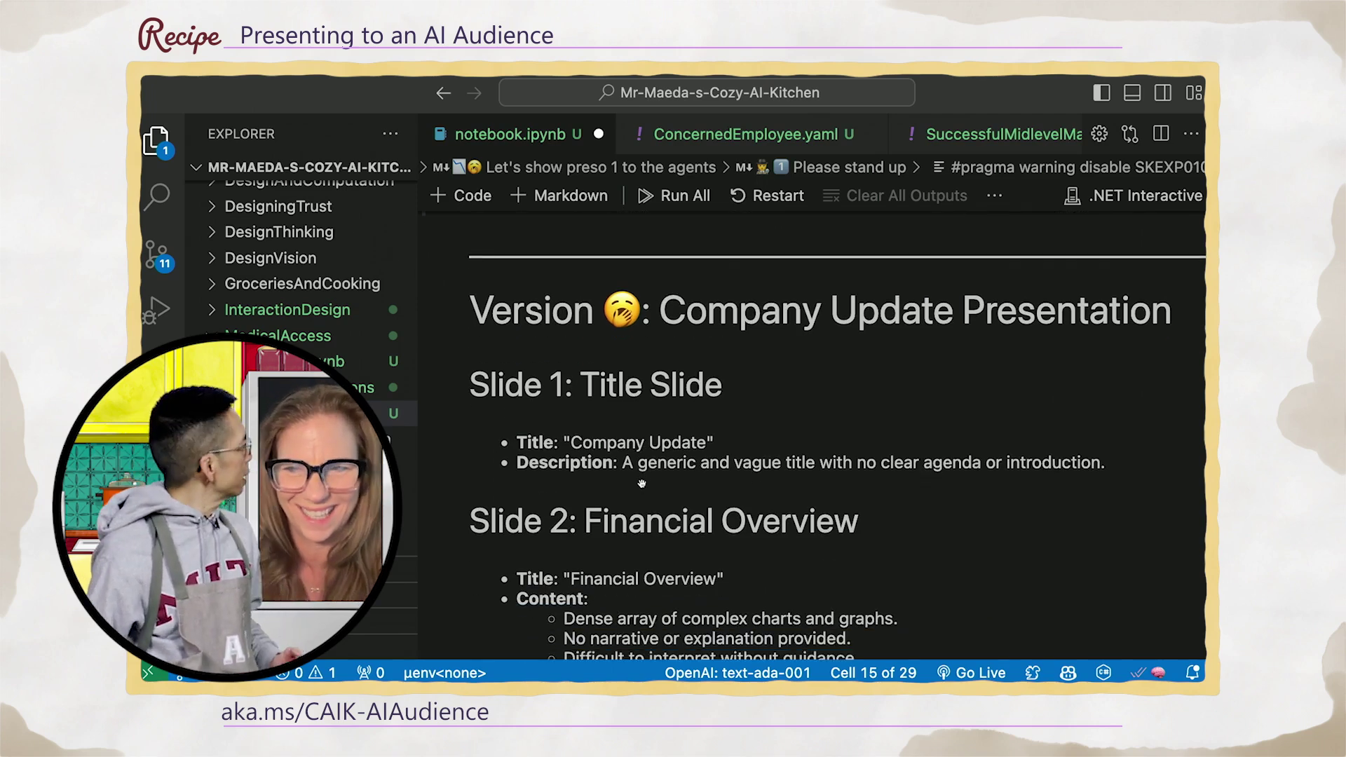
scroll(641, 483, down, 2)
scroll(641, 484, down, 1)
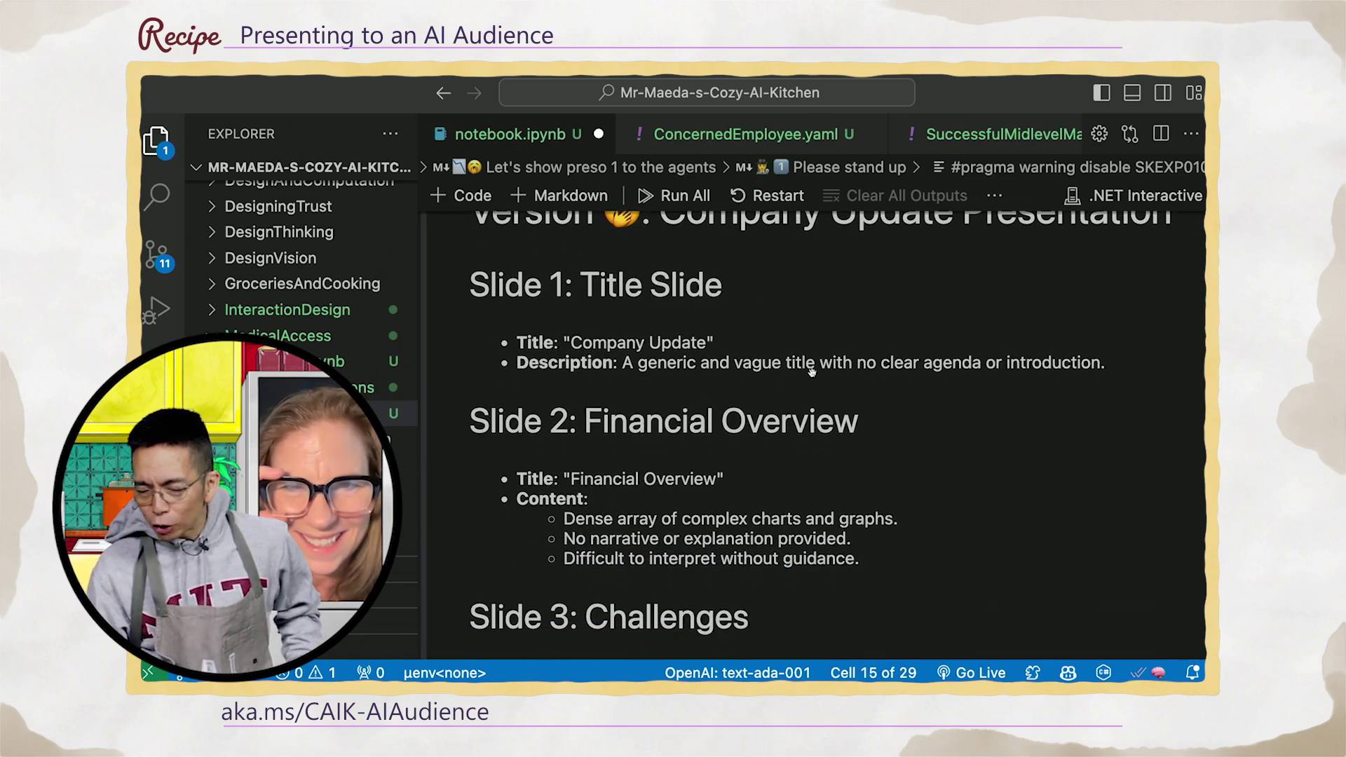
scroll(787, 371, down, 2)
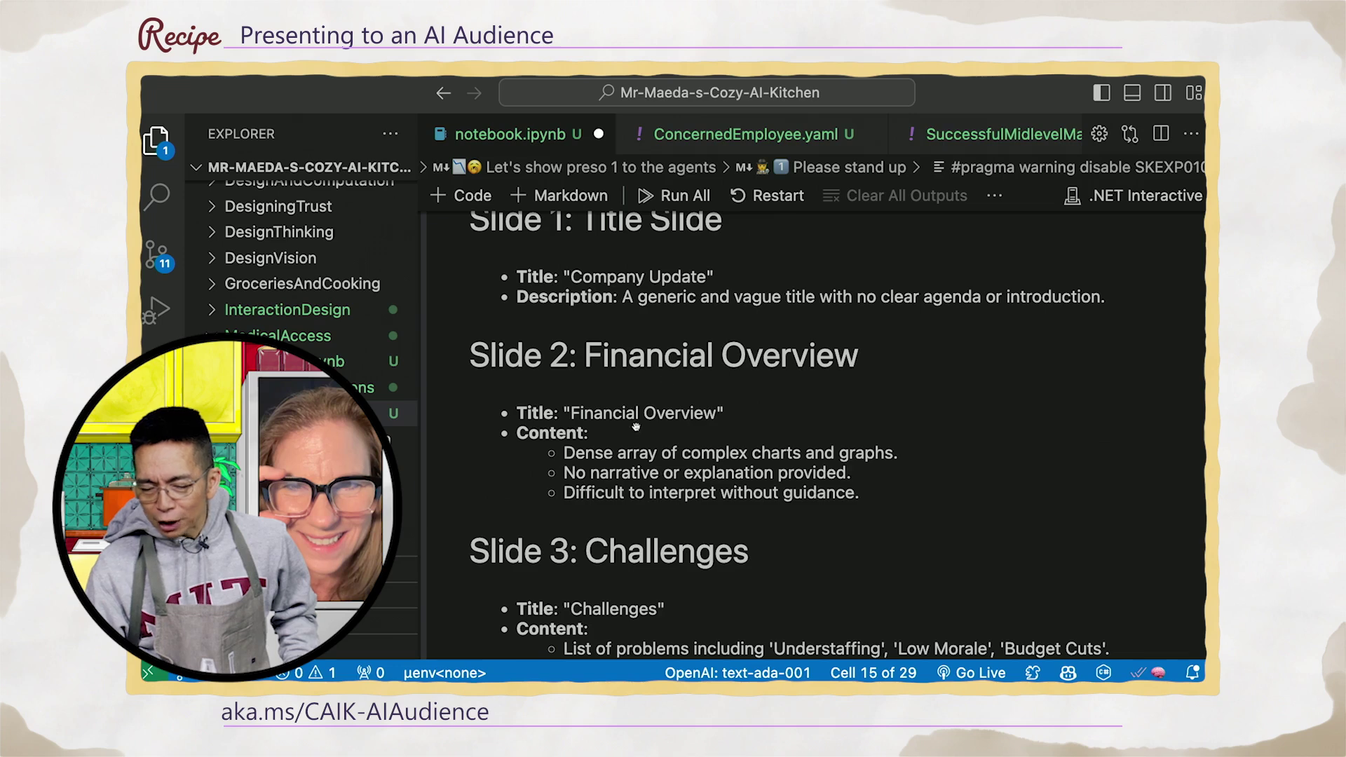
scroll(635, 425, down, 2)
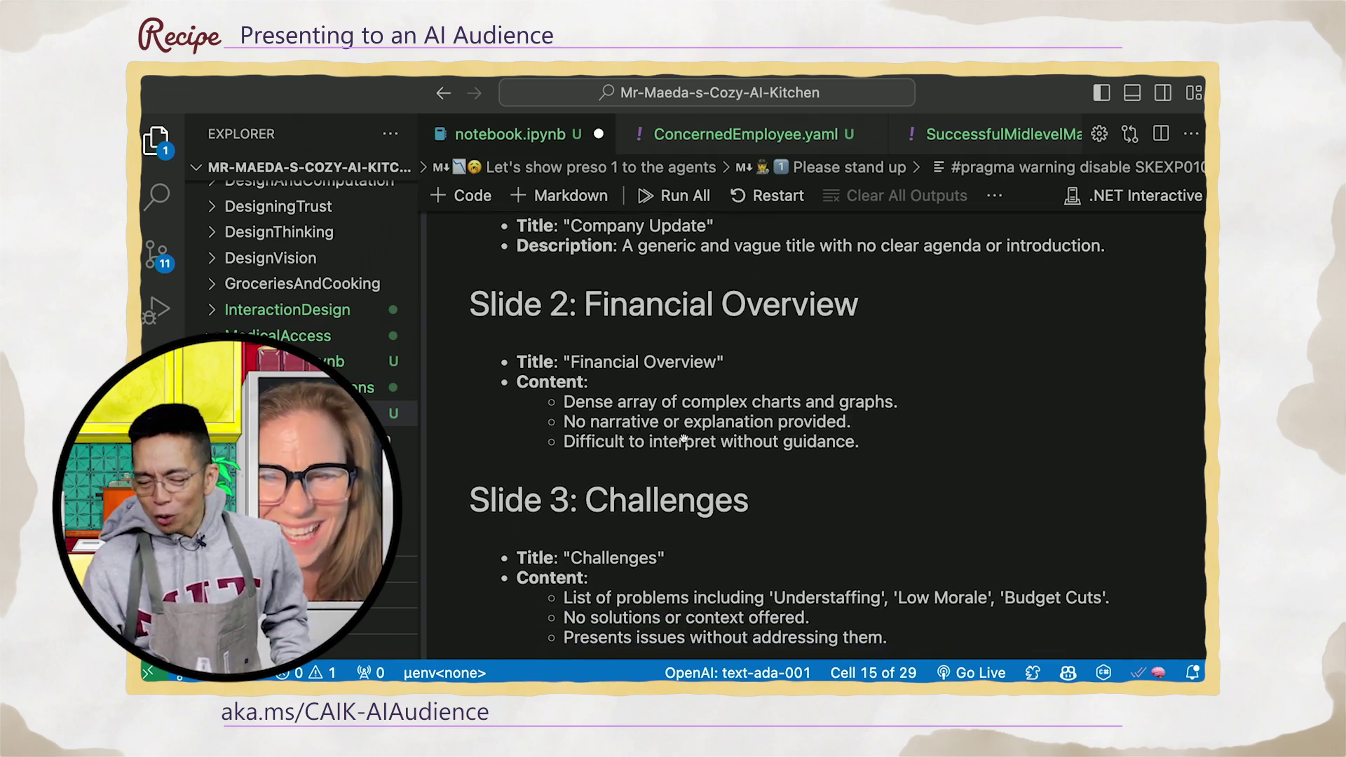
scroll(733, 453, down, 2)
scroll(733, 453, down, 2)
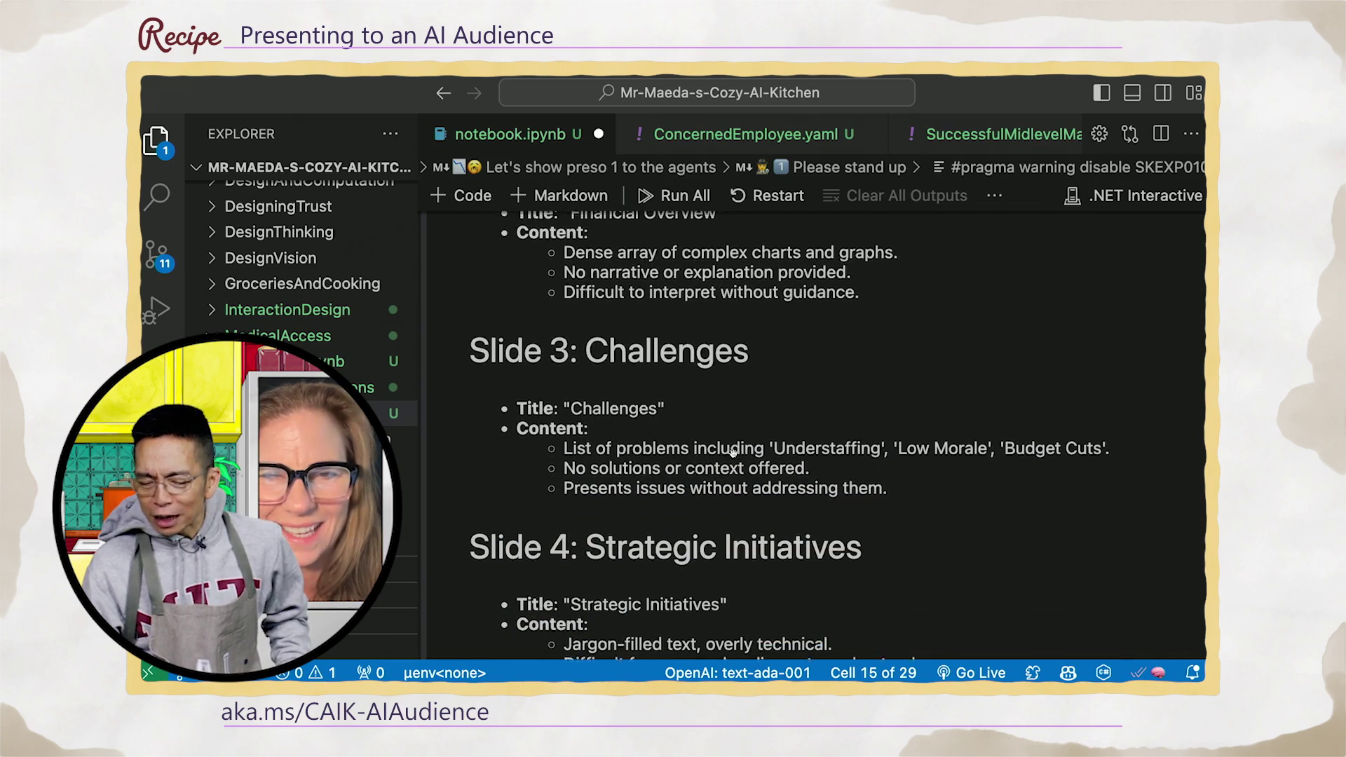
scroll(733, 453, down, 1)
scroll(733, 452, down, 2)
scroll(733, 452, down, 2)
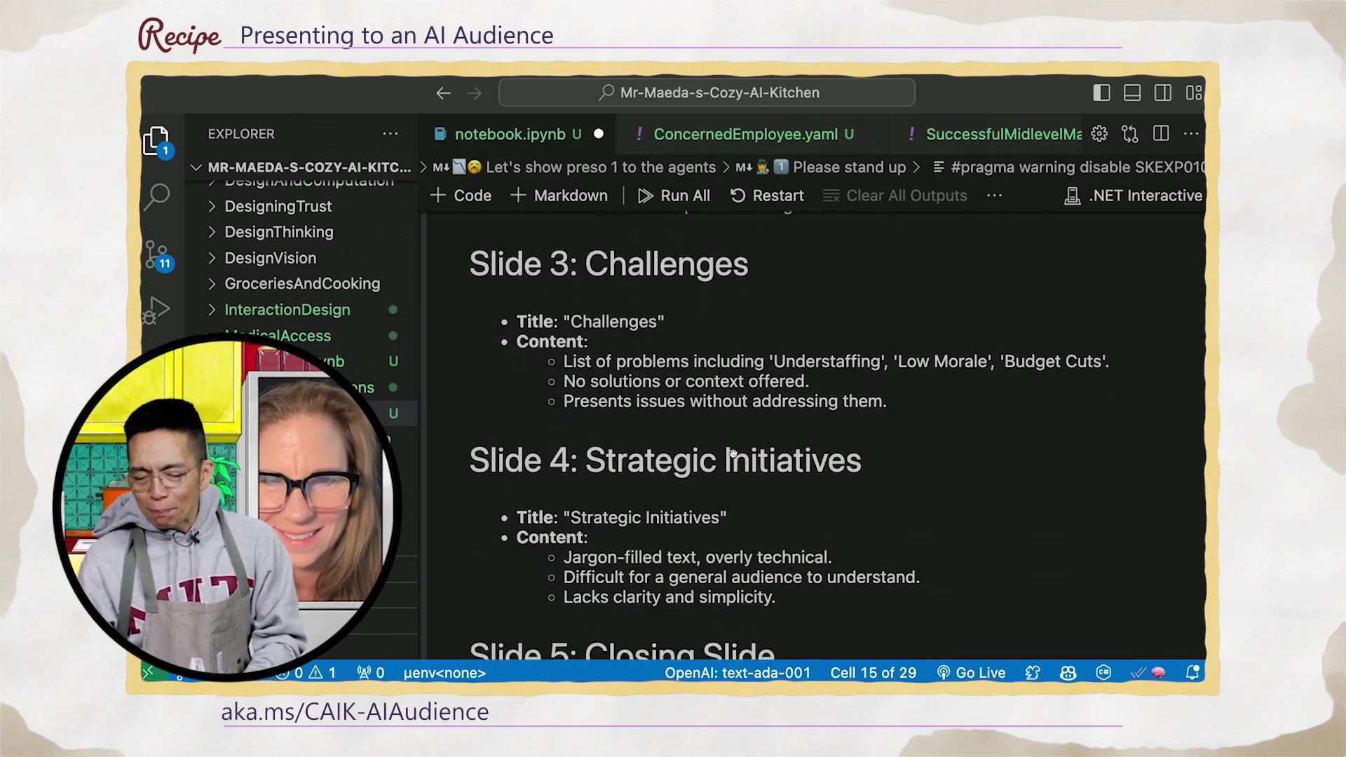
scroll(734, 453, down, 1)
scroll(733, 453, down, 2)
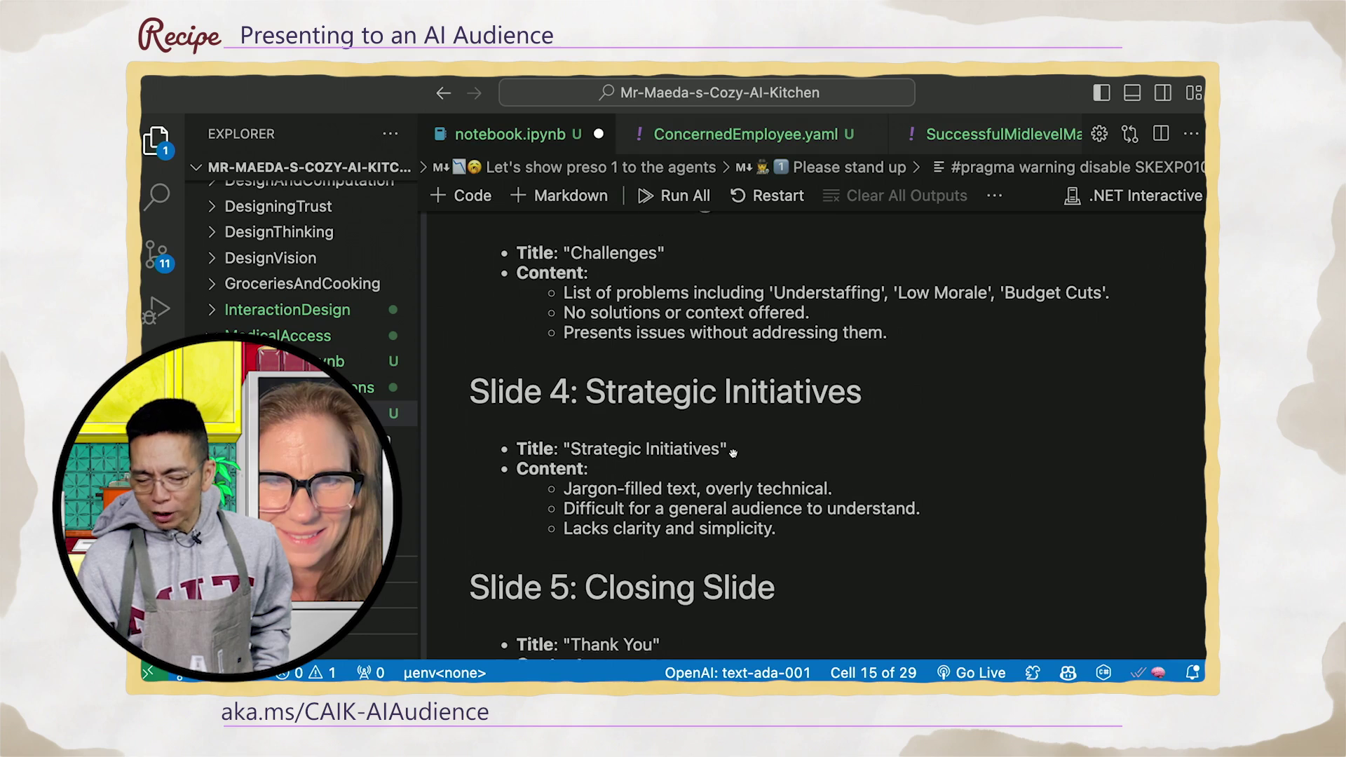
scroll(734, 453, down, 2)
scroll(732, 453, down, 2)
scroll(732, 453, up, 1)
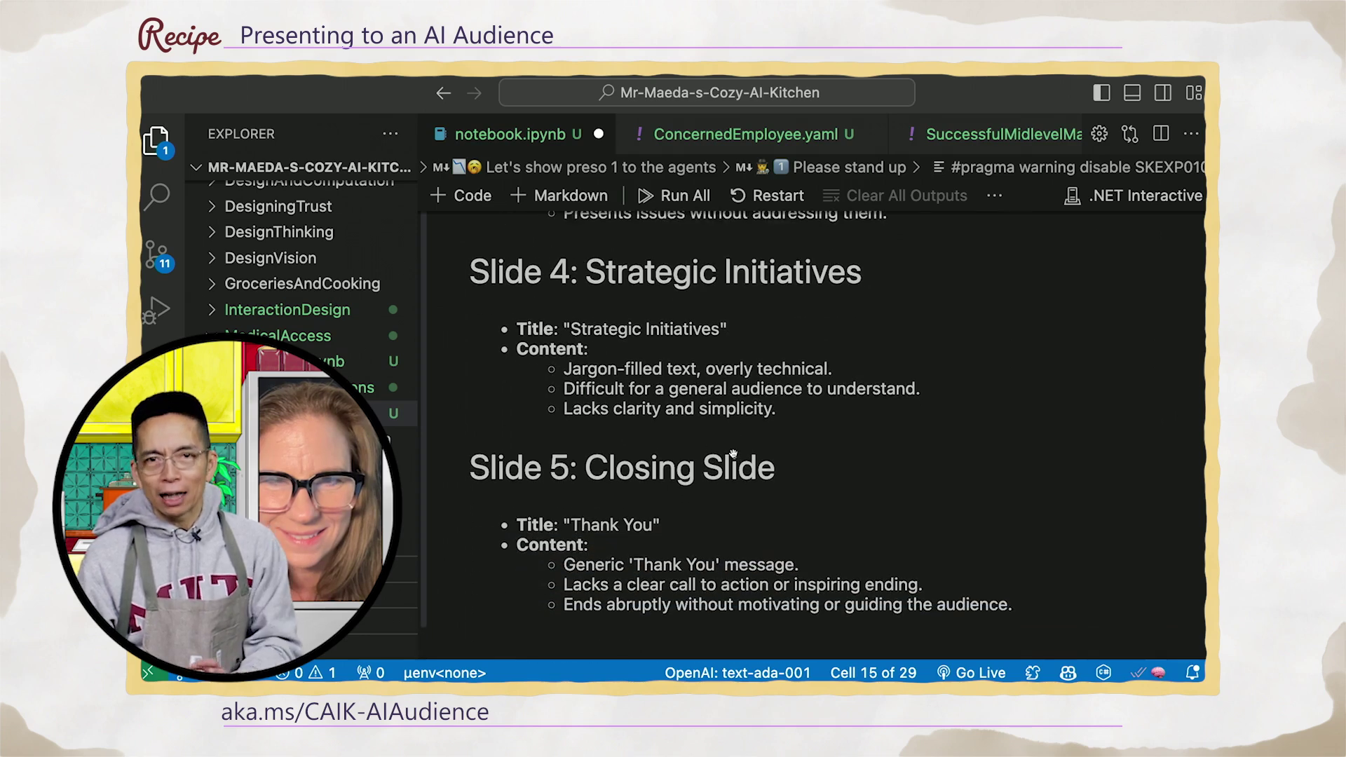
scroll(733, 453, down, 2)
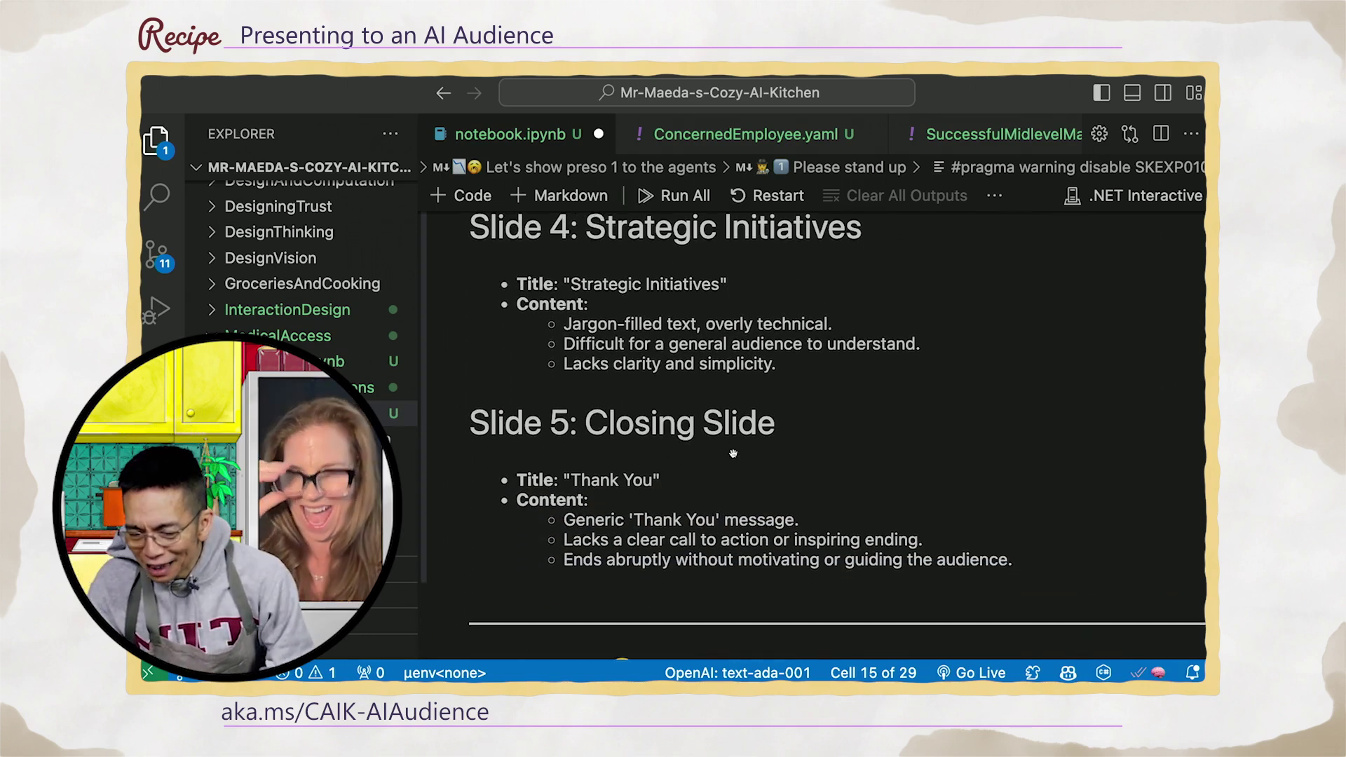
scroll(734, 453, down, 3)
scroll(733, 452, down, 2)
scroll(733, 452, down, 2)
scroll(733, 452, down, 1)
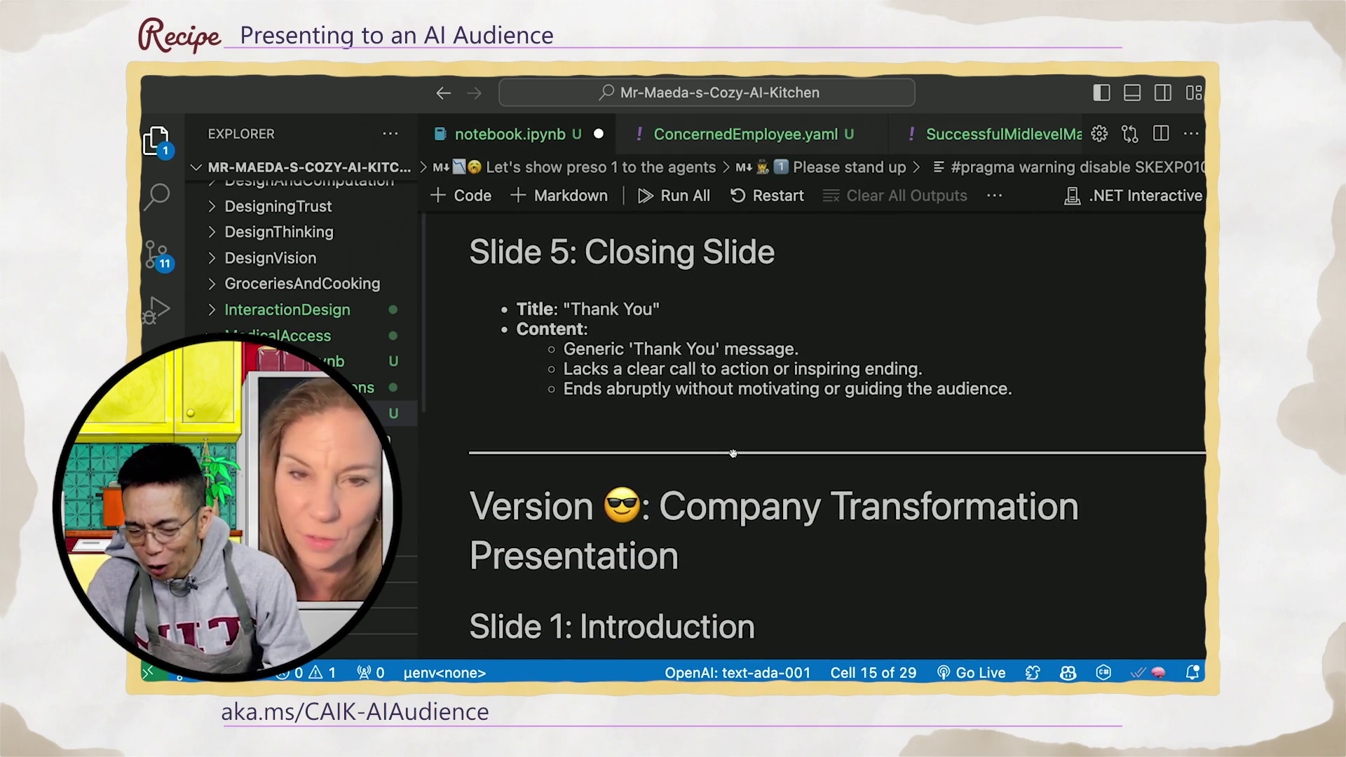
scroll(733, 452, down, 1)
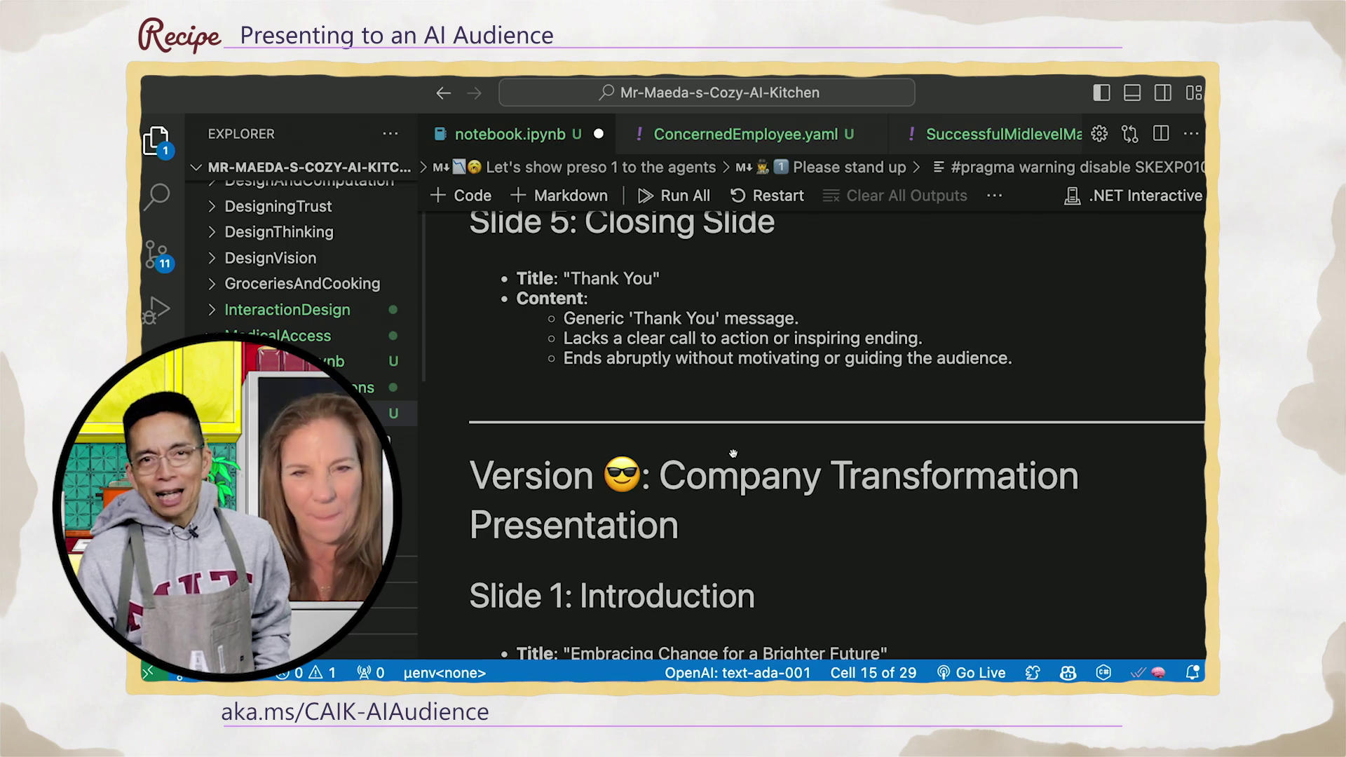
scroll(733, 452, down, 2)
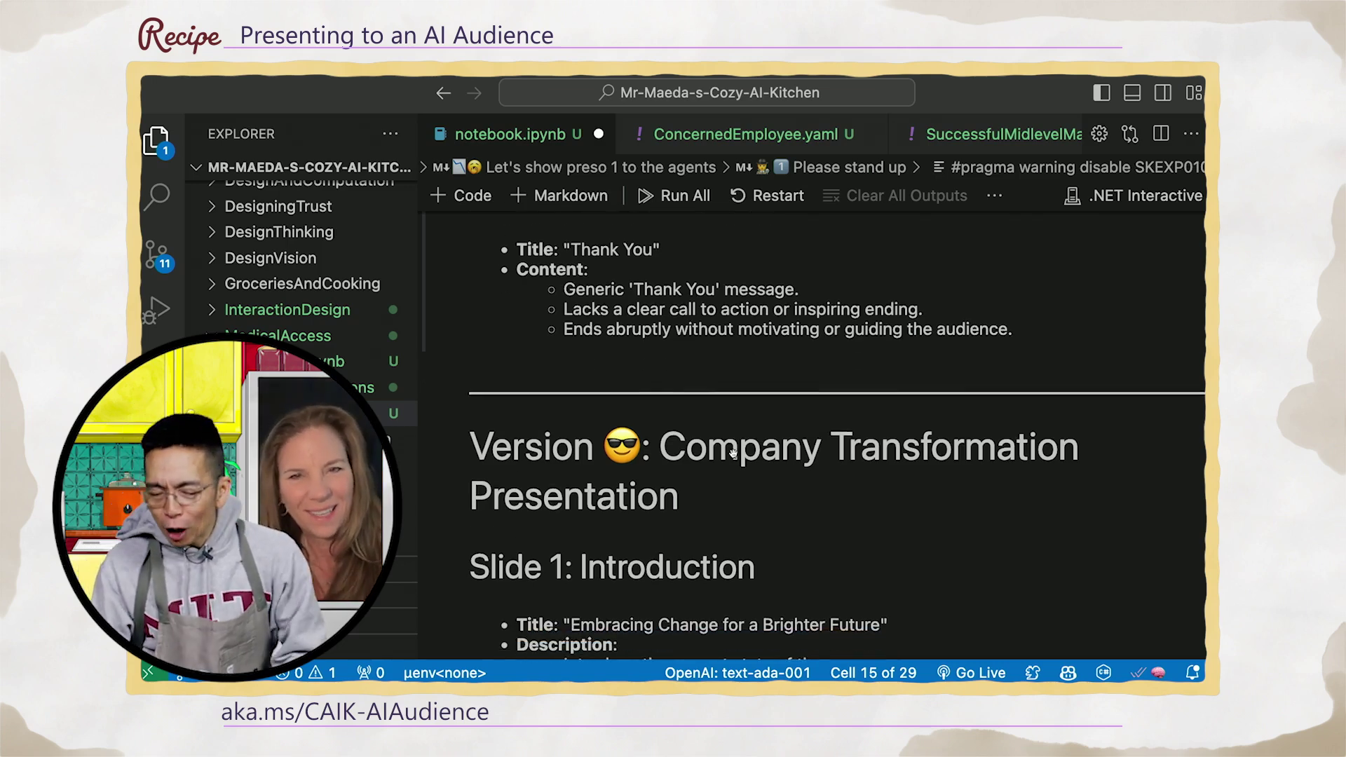
scroll(733, 452, down, 2)
scroll(733, 453, down, 1)
scroll(733, 452, down, 1)
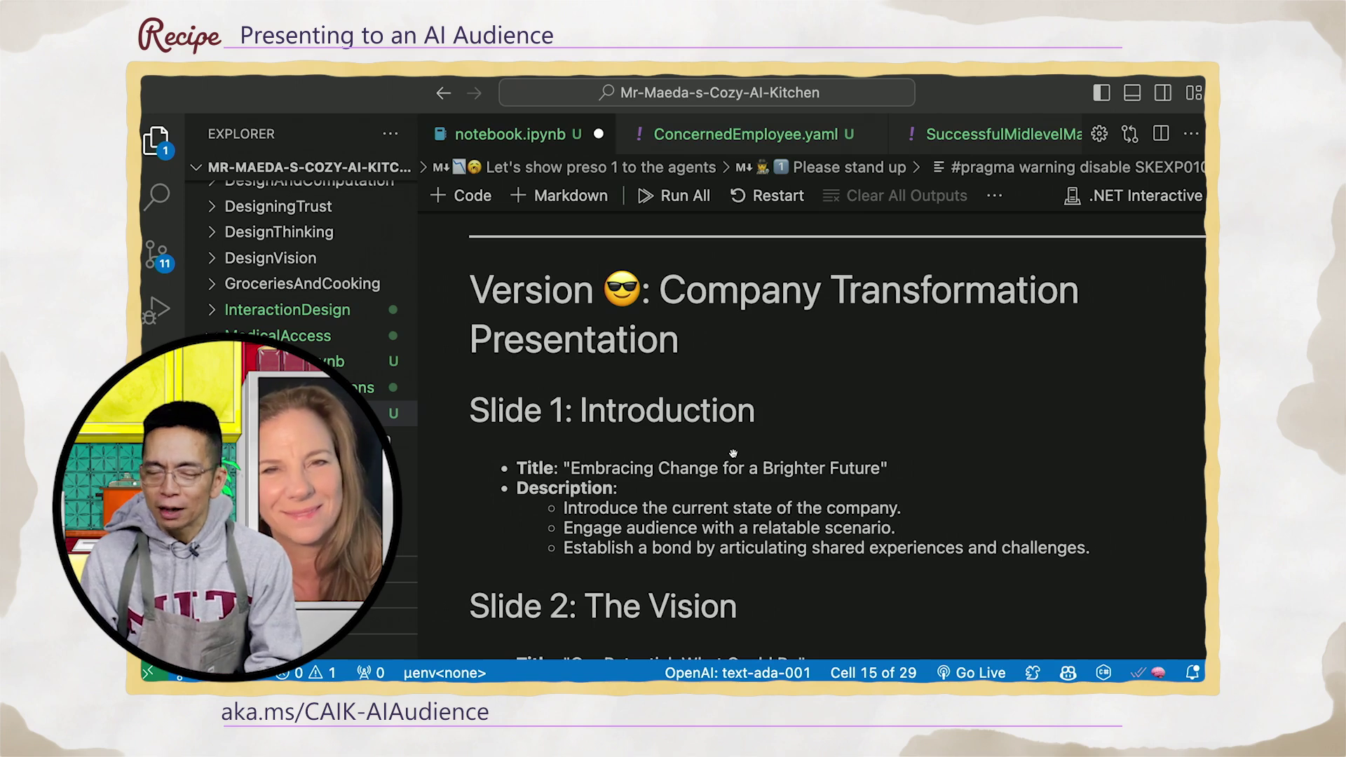
scroll(733, 452, down, 1)
scroll(733, 453, down, 1)
scroll(734, 452, down, 1)
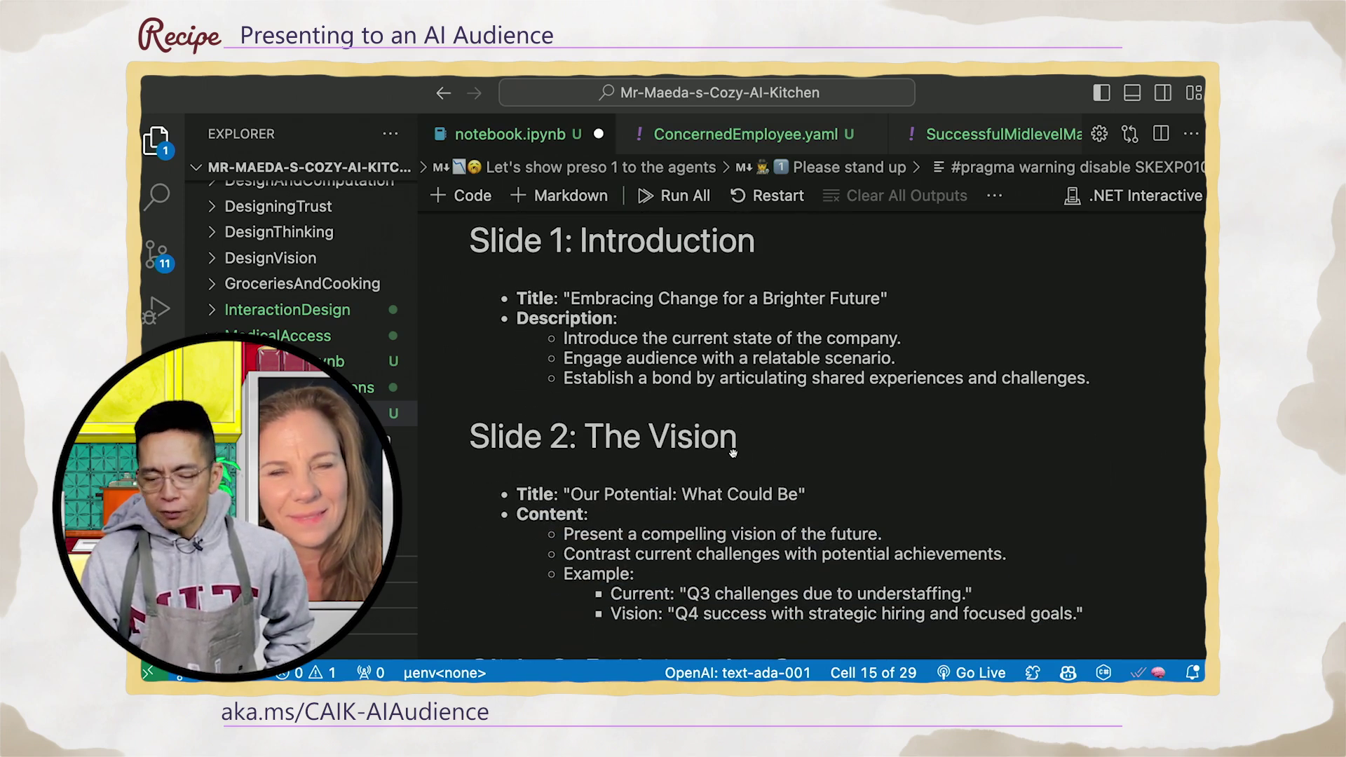
scroll(732, 452, down, 1)
scroll(732, 452, down, 1)
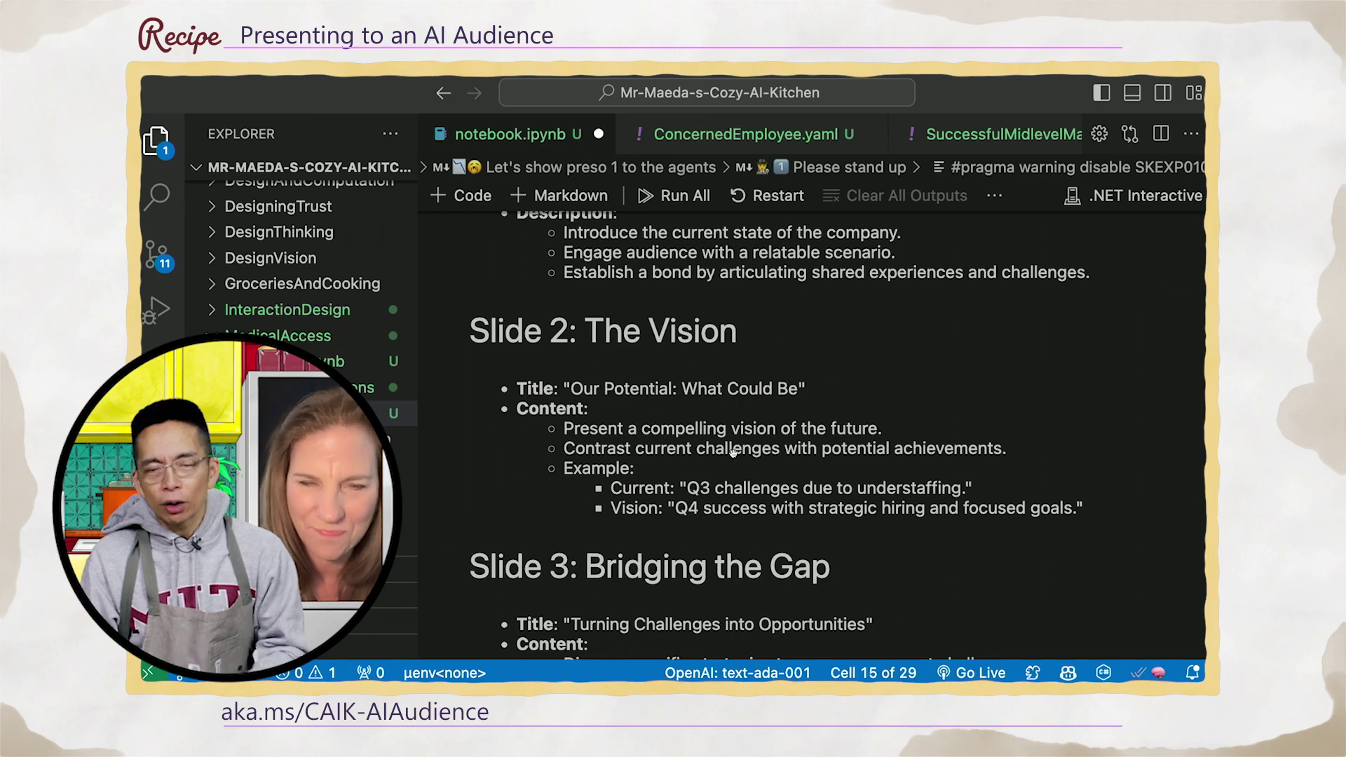
scroll(733, 453, down, 2)
scroll(733, 452, down, 2)
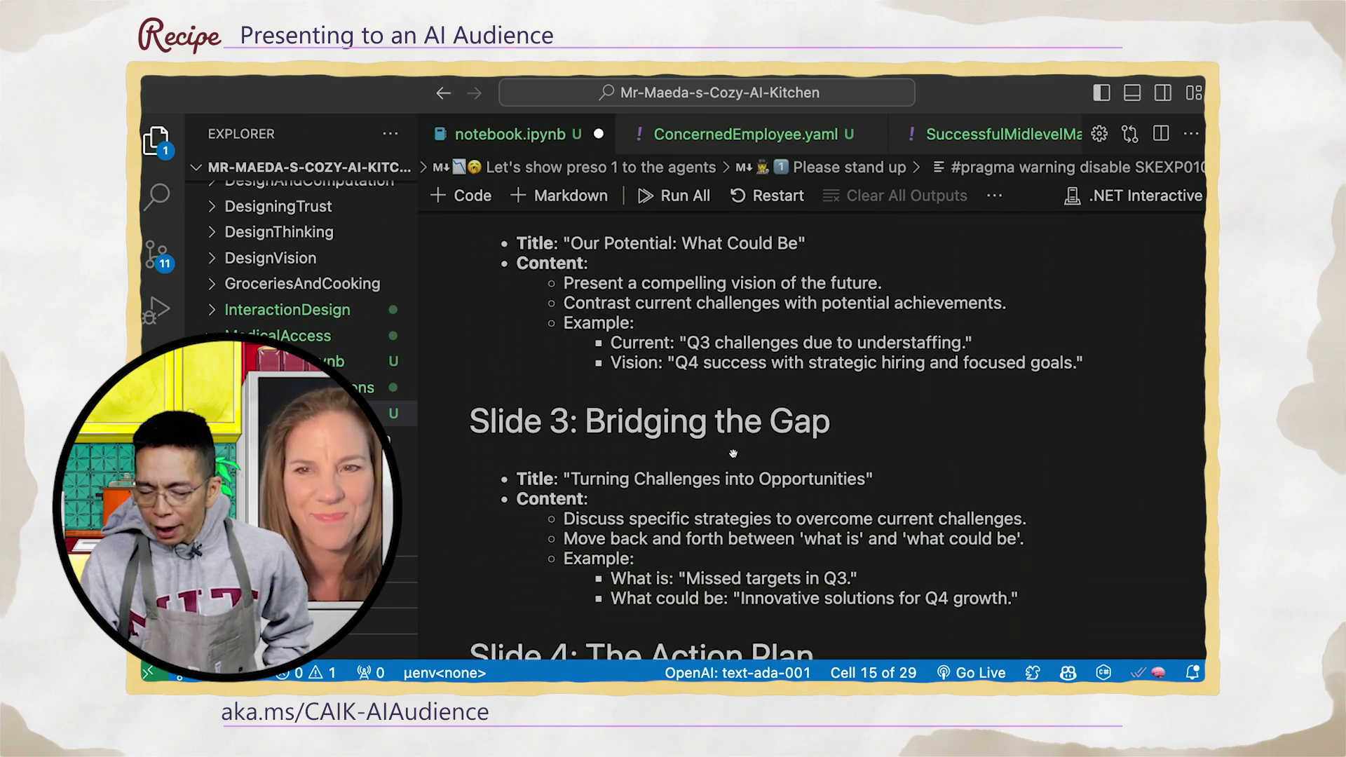
scroll(733, 453, down, 2)
scroll(733, 453, down, 1)
scroll(733, 452, down, 1)
scroll(734, 453, down, 1)
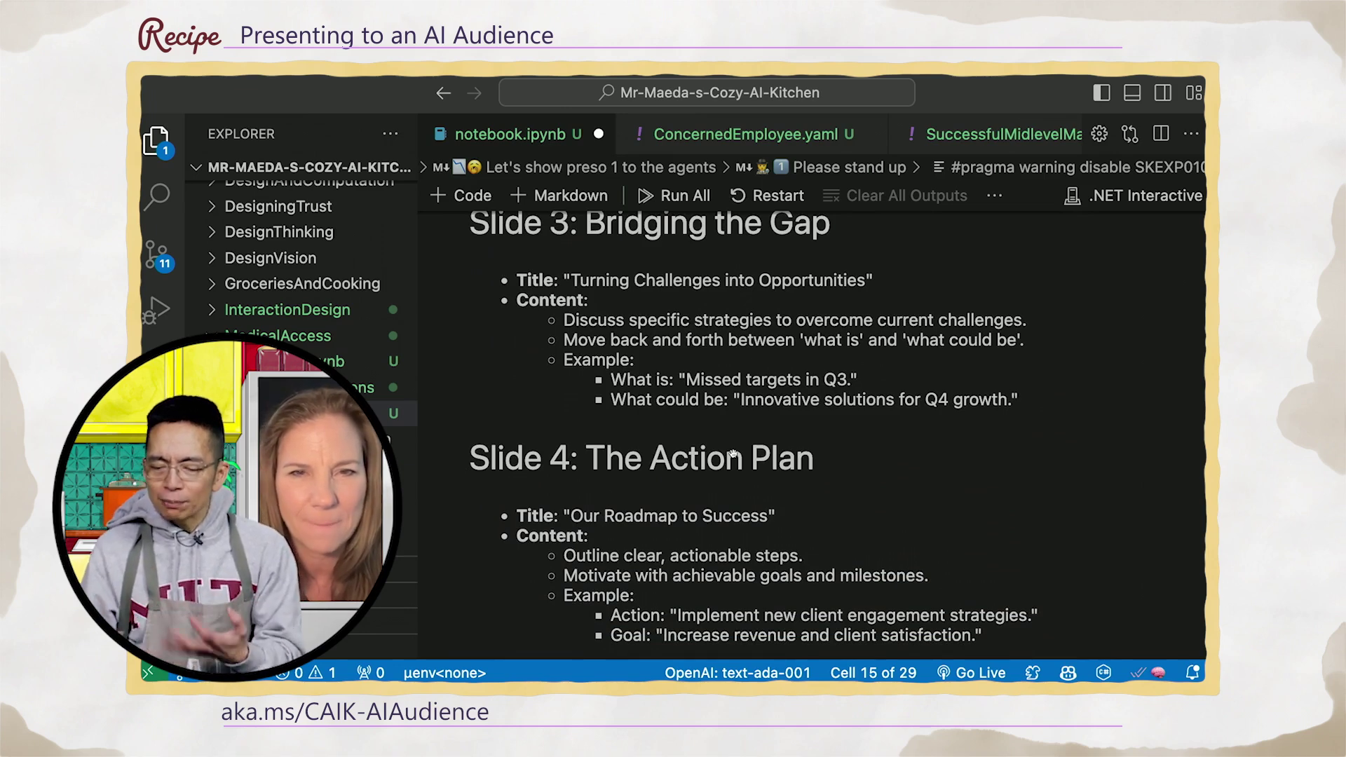
scroll(733, 452, down, 1)
scroll(733, 453, down, 1)
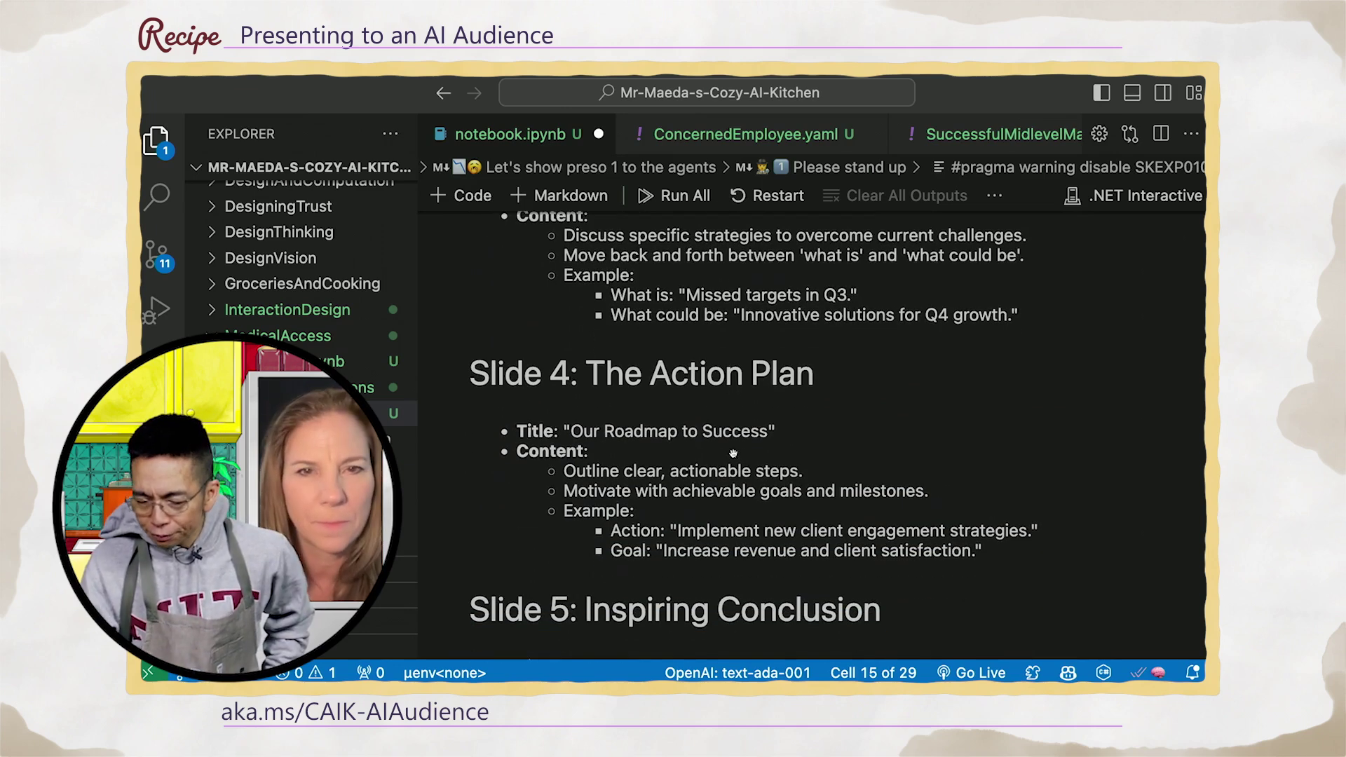
scroll(733, 453, down, 1)
scroll(733, 453, down, 2)
scroll(733, 453, down, 2)
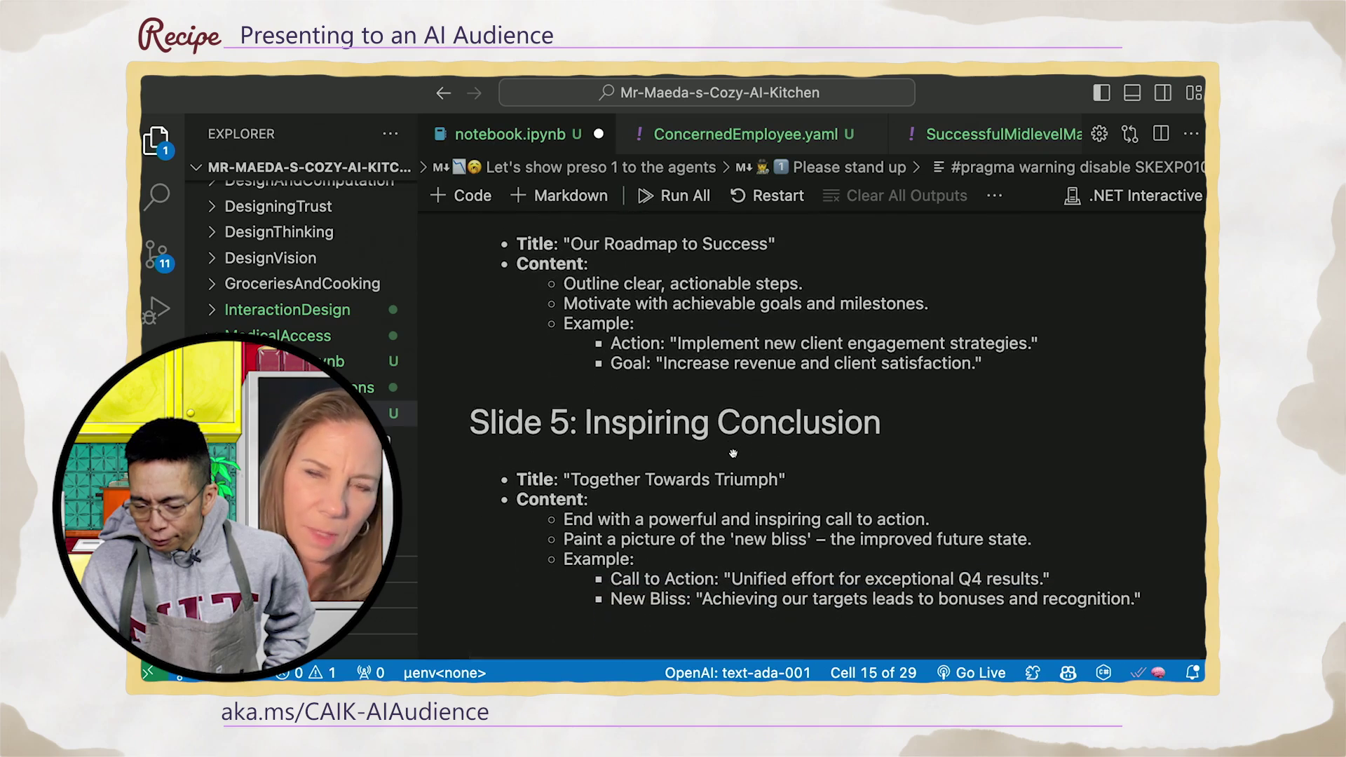
scroll(734, 452, down, 1)
scroll(734, 452, down, 1)
scroll(733, 452, down, 1)
scroll(732, 453, down, 1)
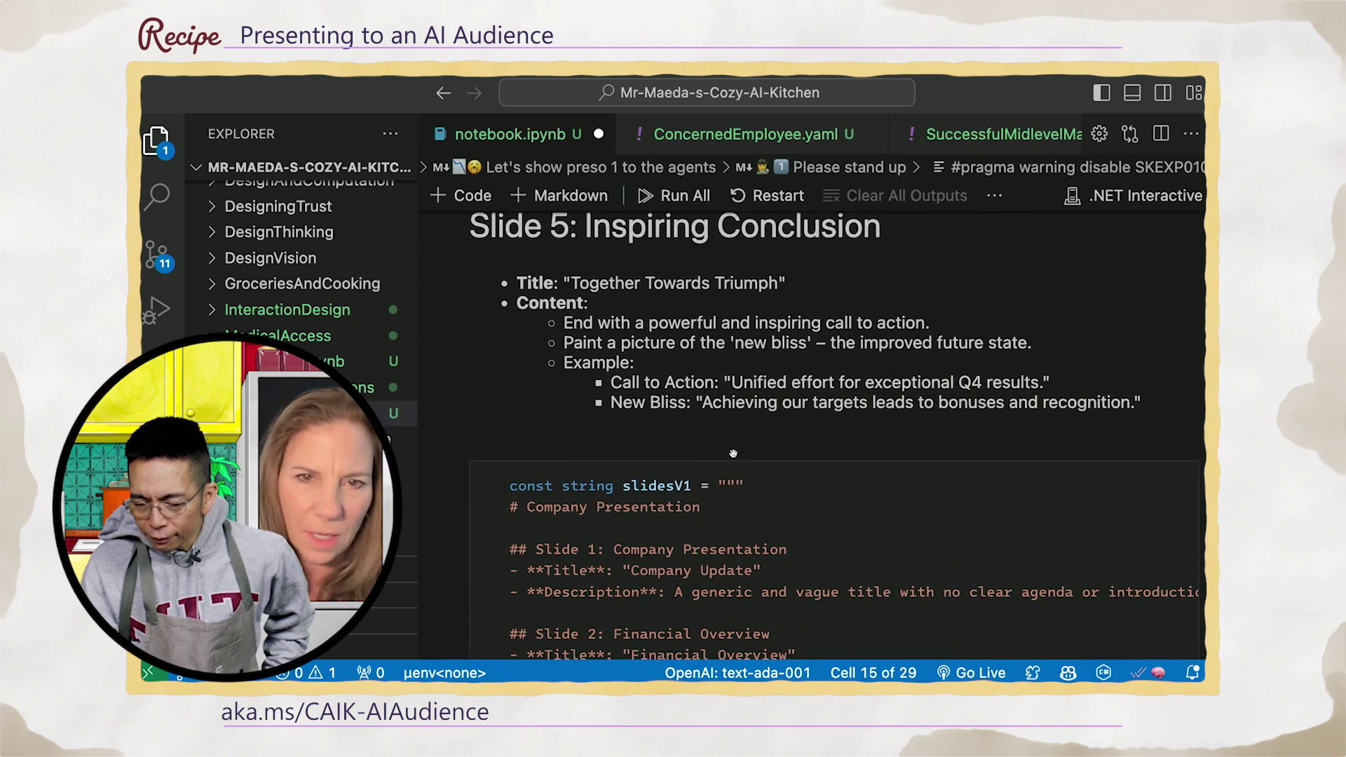
scroll(733, 452, down, 1)
scroll(733, 452, down, 1)
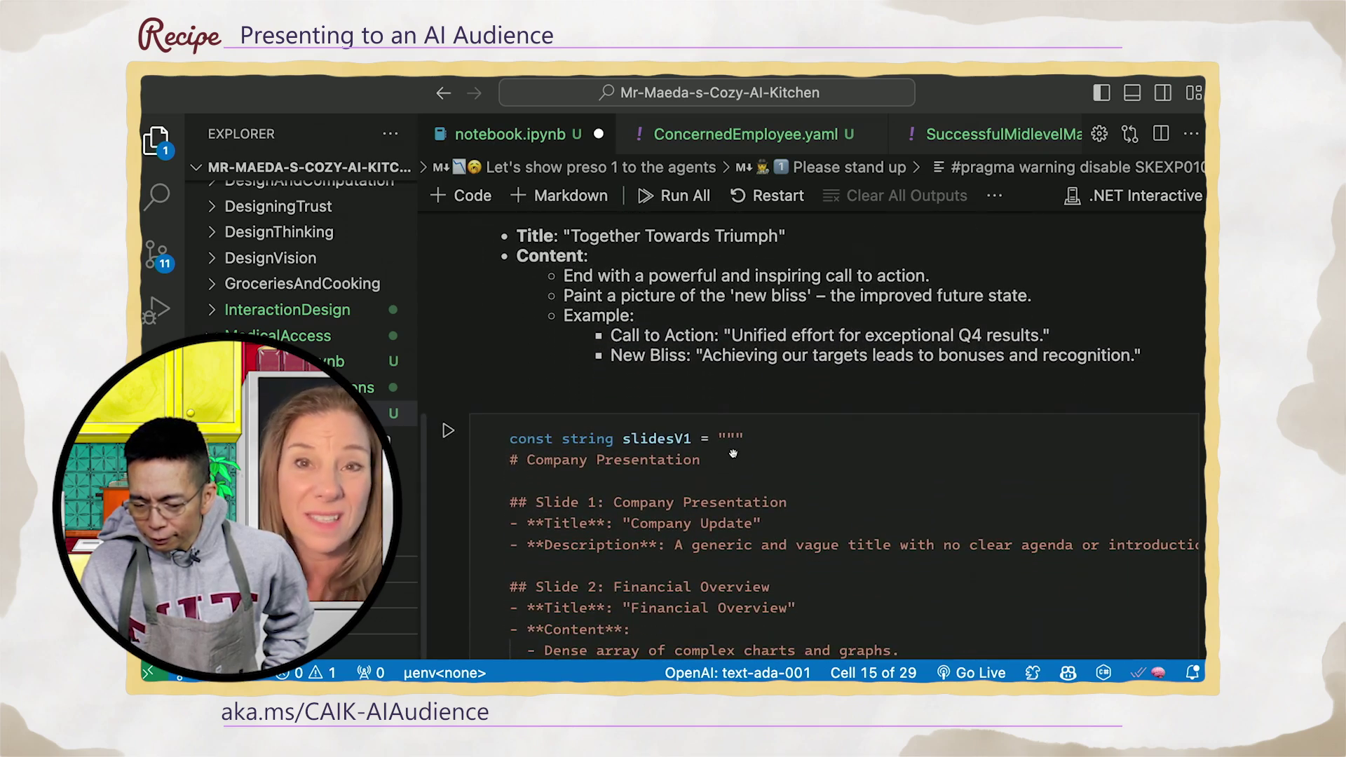
scroll(732, 452, down, 1)
scroll(734, 452, down, 1)
scroll(732, 452, down, 1)
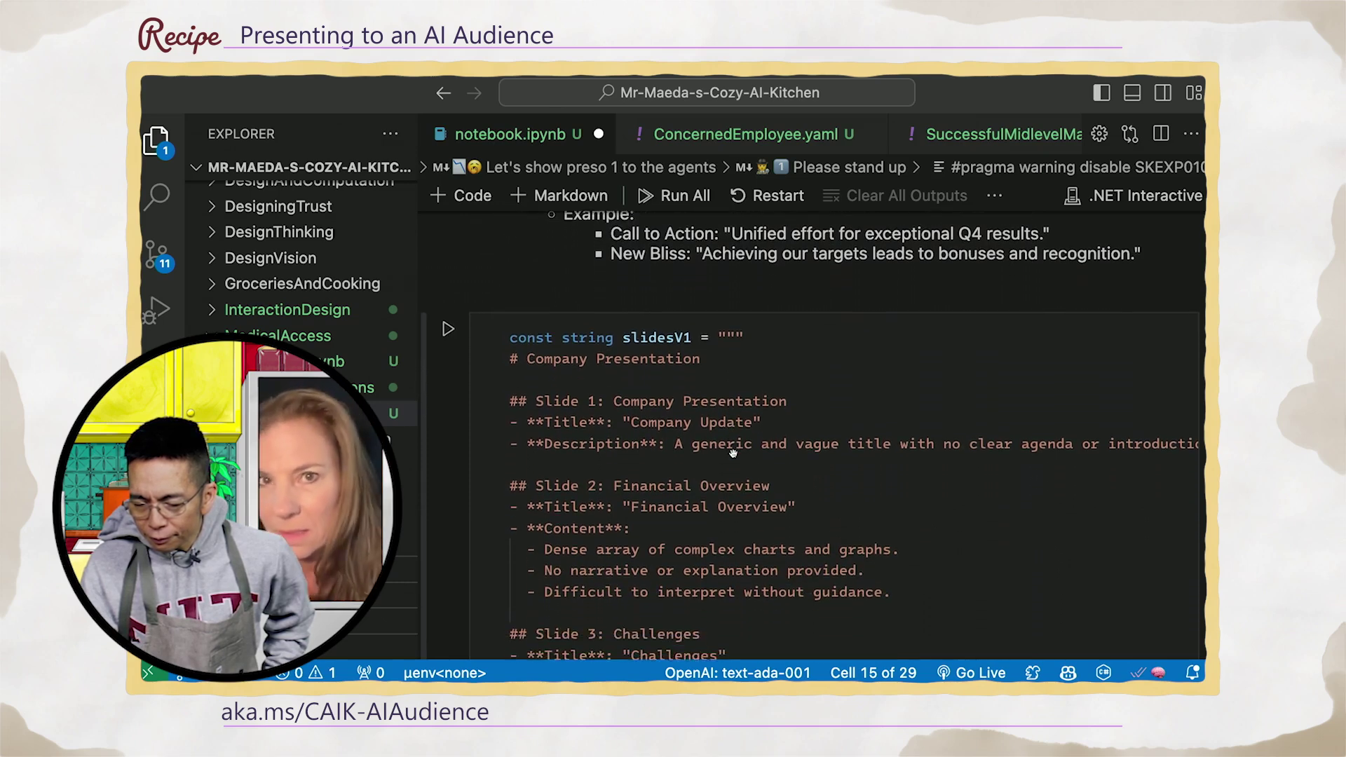
scroll(734, 453, down, 1)
scroll(734, 452, down, 1)
scroll(733, 452, down, 1)
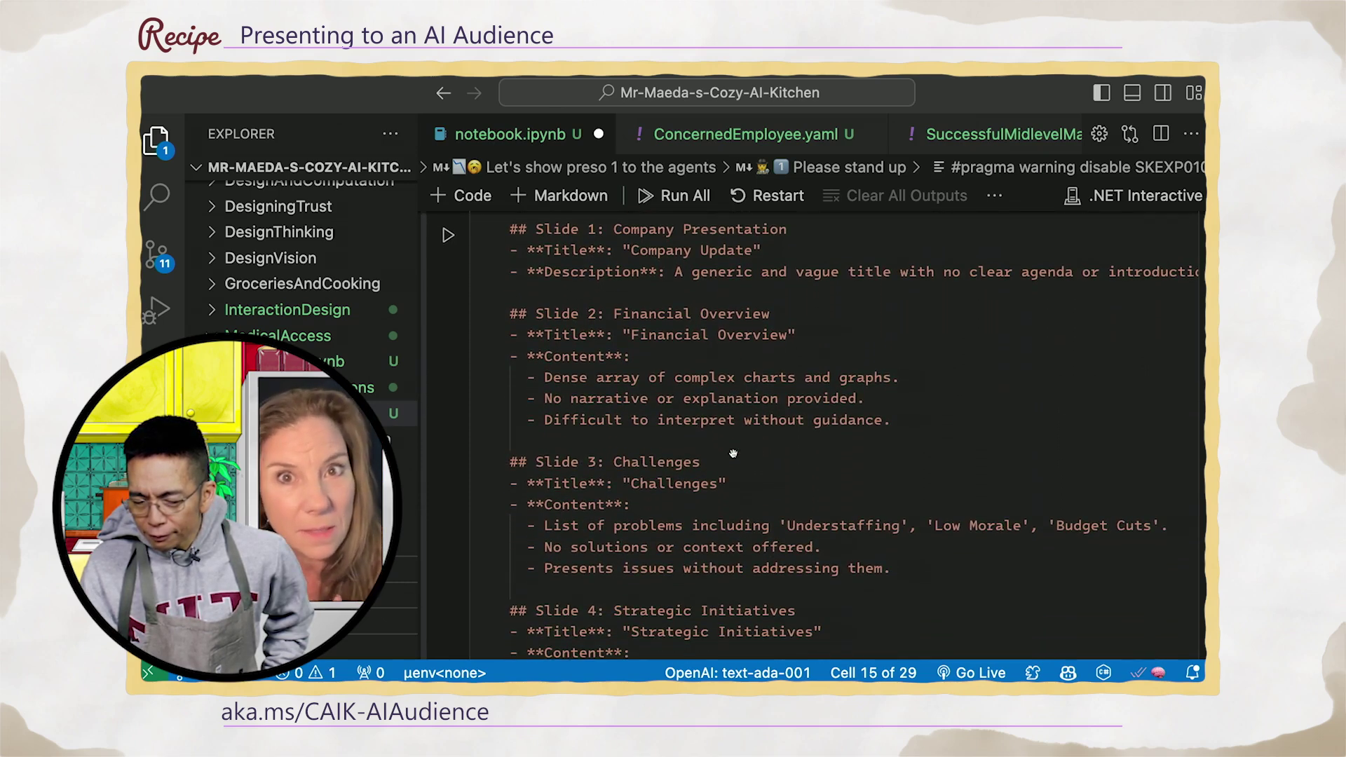
scroll(733, 452, down, 1)
scroll(733, 452, down, 1)
scroll(733, 452, down, 1)
scroll(733, 453, down, 1)
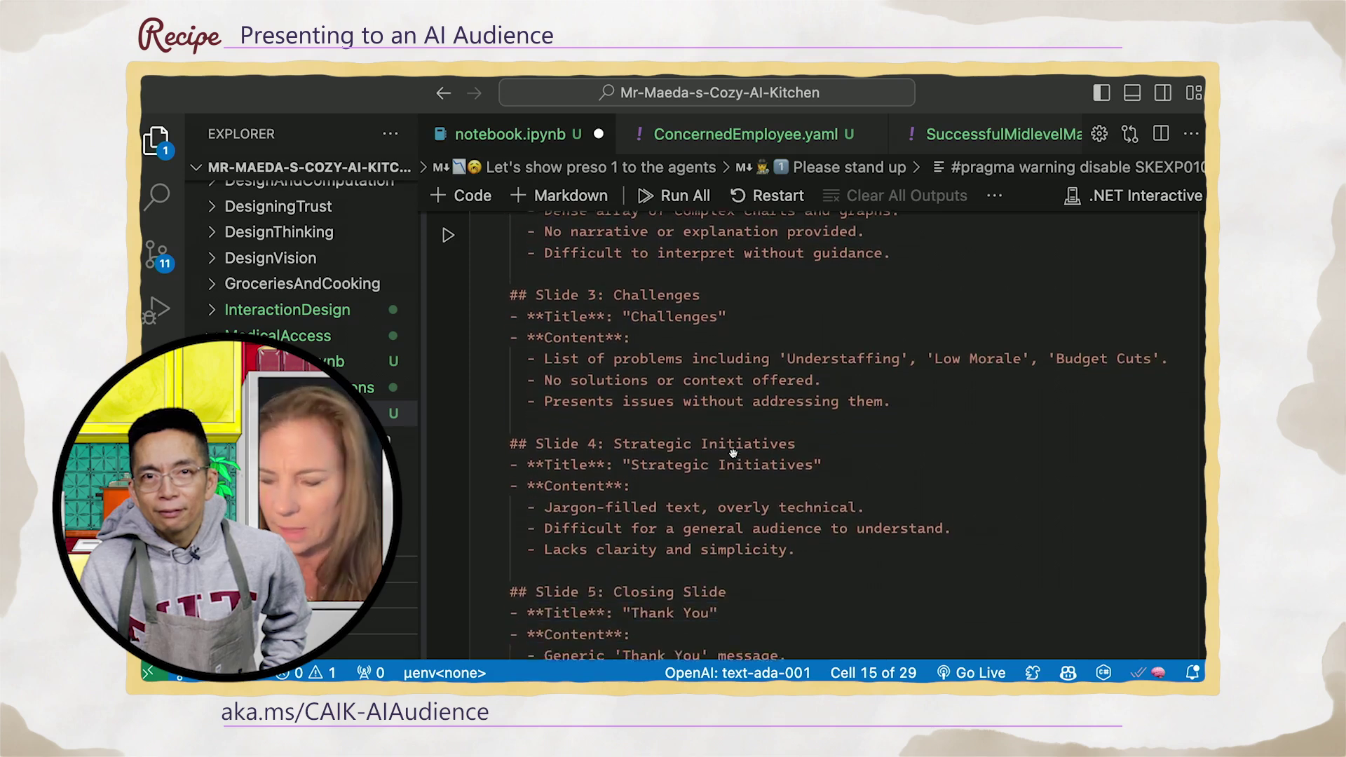
scroll(732, 453, down, 1)
scroll(734, 452, down, 2)
scroll(734, 453, down, 1)
scroll(733, 452, down, 1)
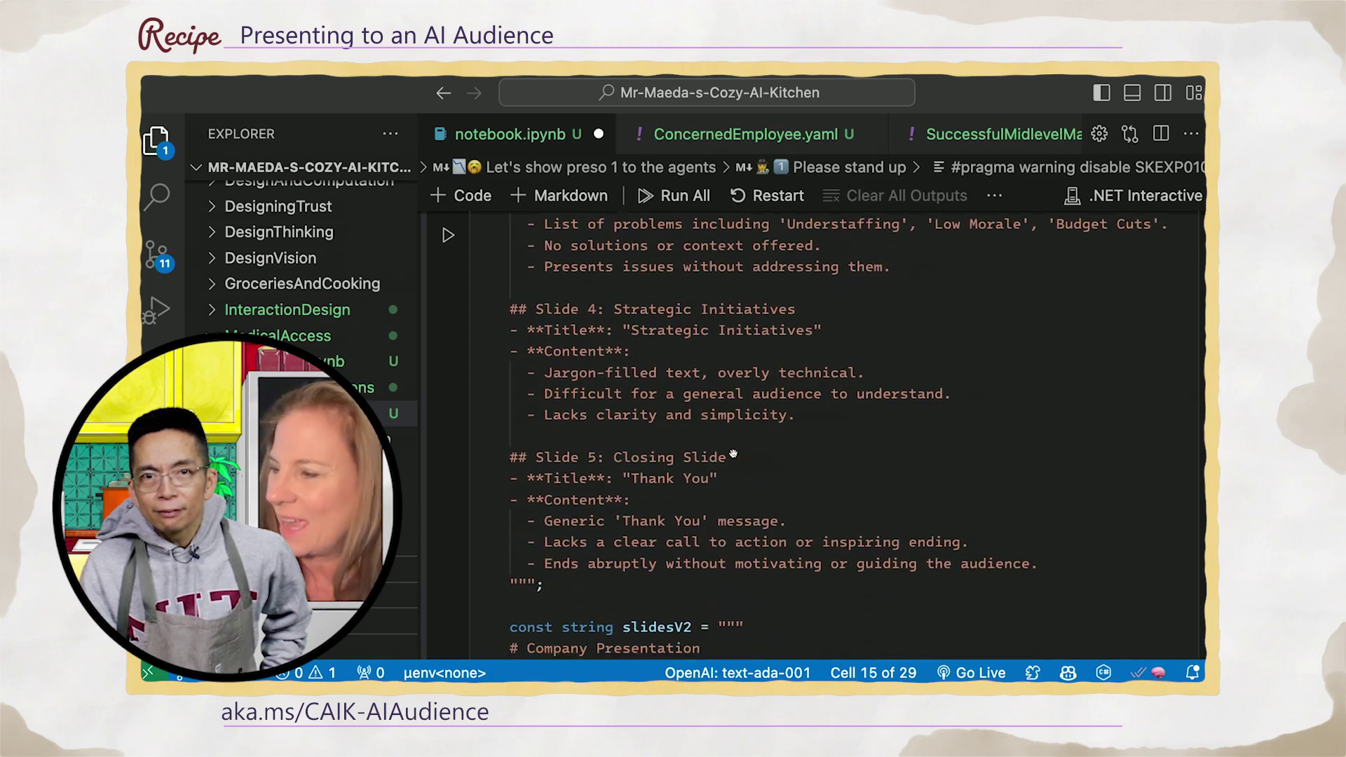
scroll(734, 453, down, 1)
scroll(733, 453, down, 1)
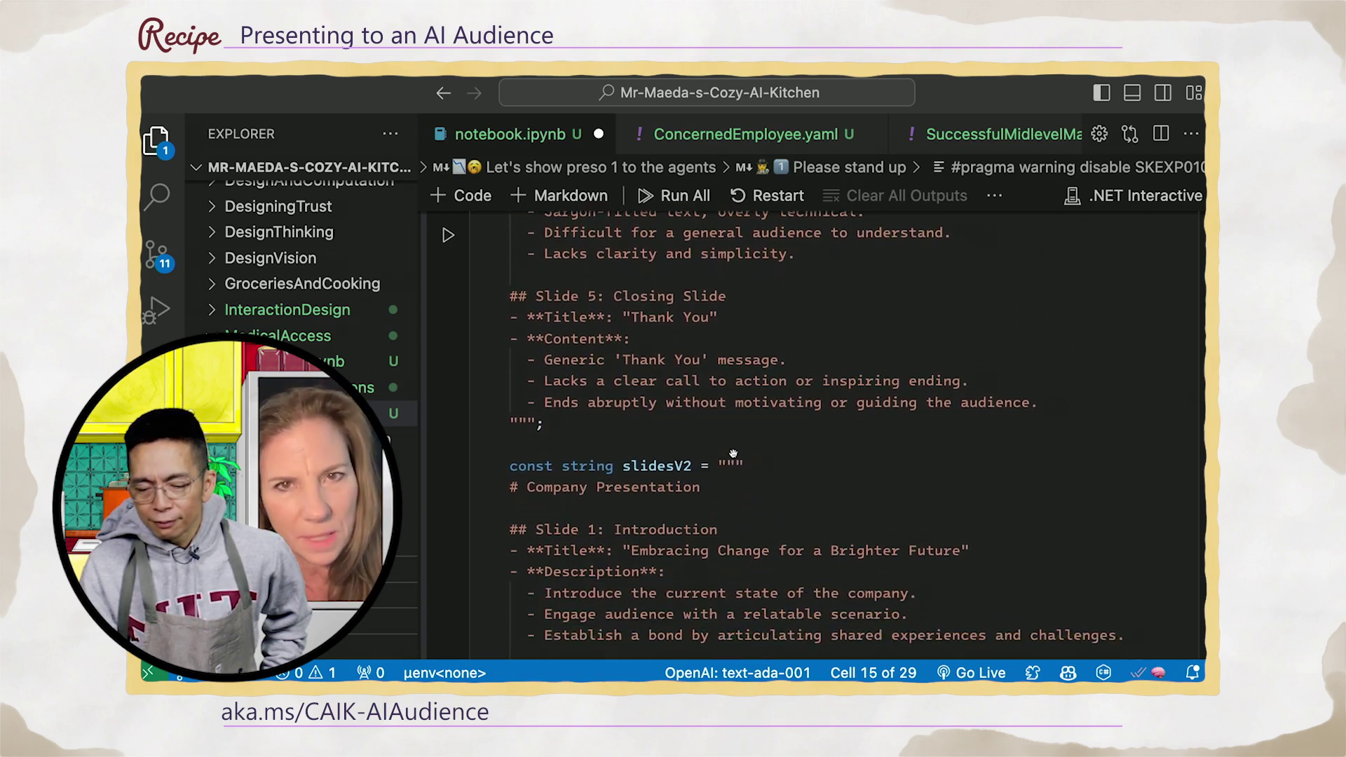
scroll(732, 452, down, 1)
scroll(733, 453, down, 1)
scroll(734, 452, down, 1)
scroll(733, 452, down, 1)
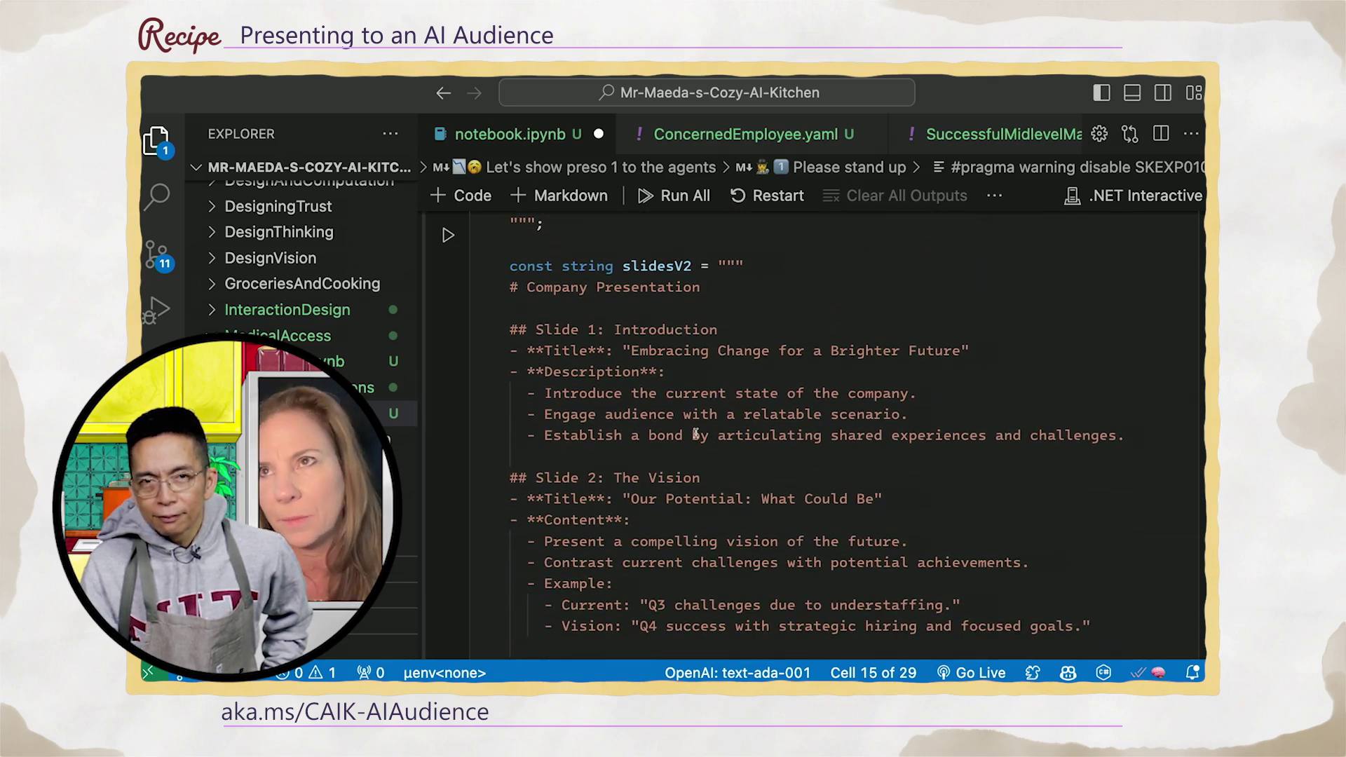
scroll(694, 434, down, 2)
scroll(696, 435, down, 1)
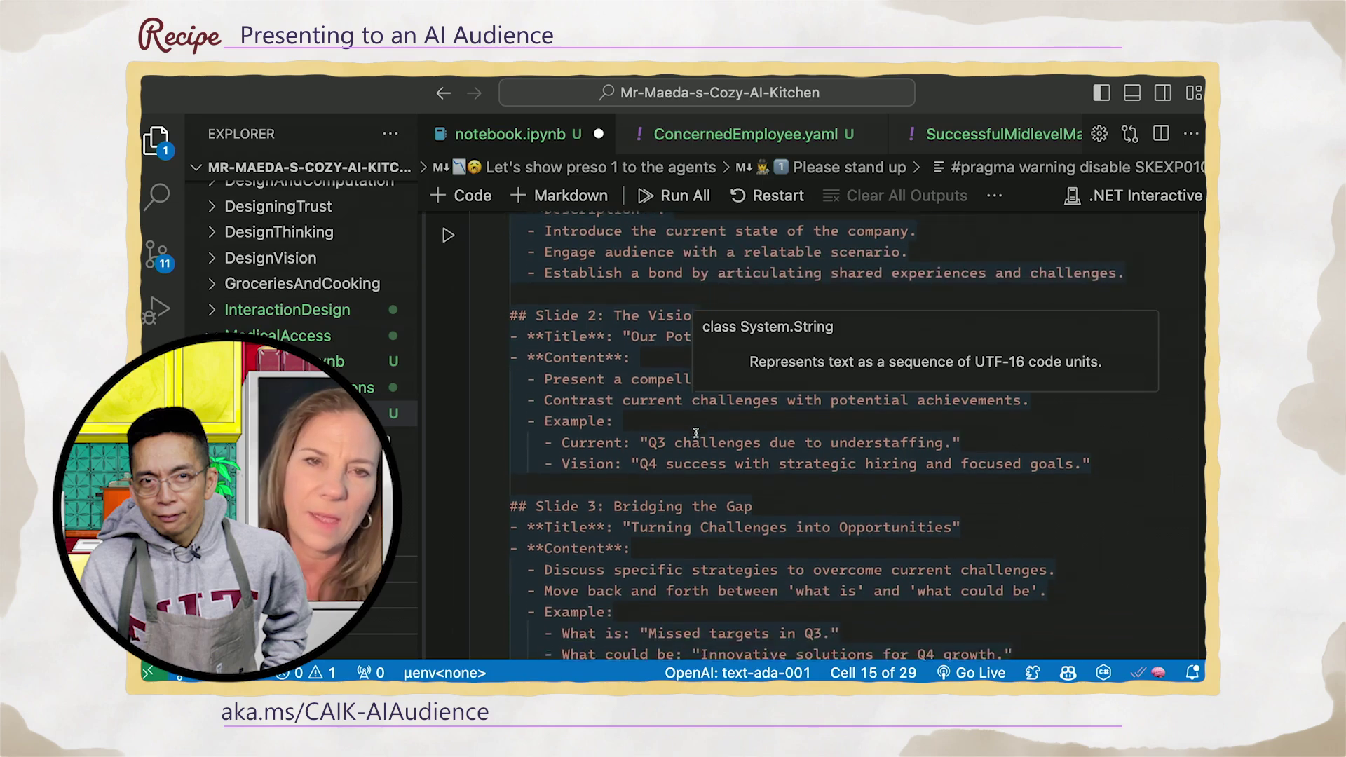
scroll(696, 434, down, 1)
scroll(695, 434, down, 1)
scroll(694, 435, down, 1)
scroll(694, 435, down, 1)
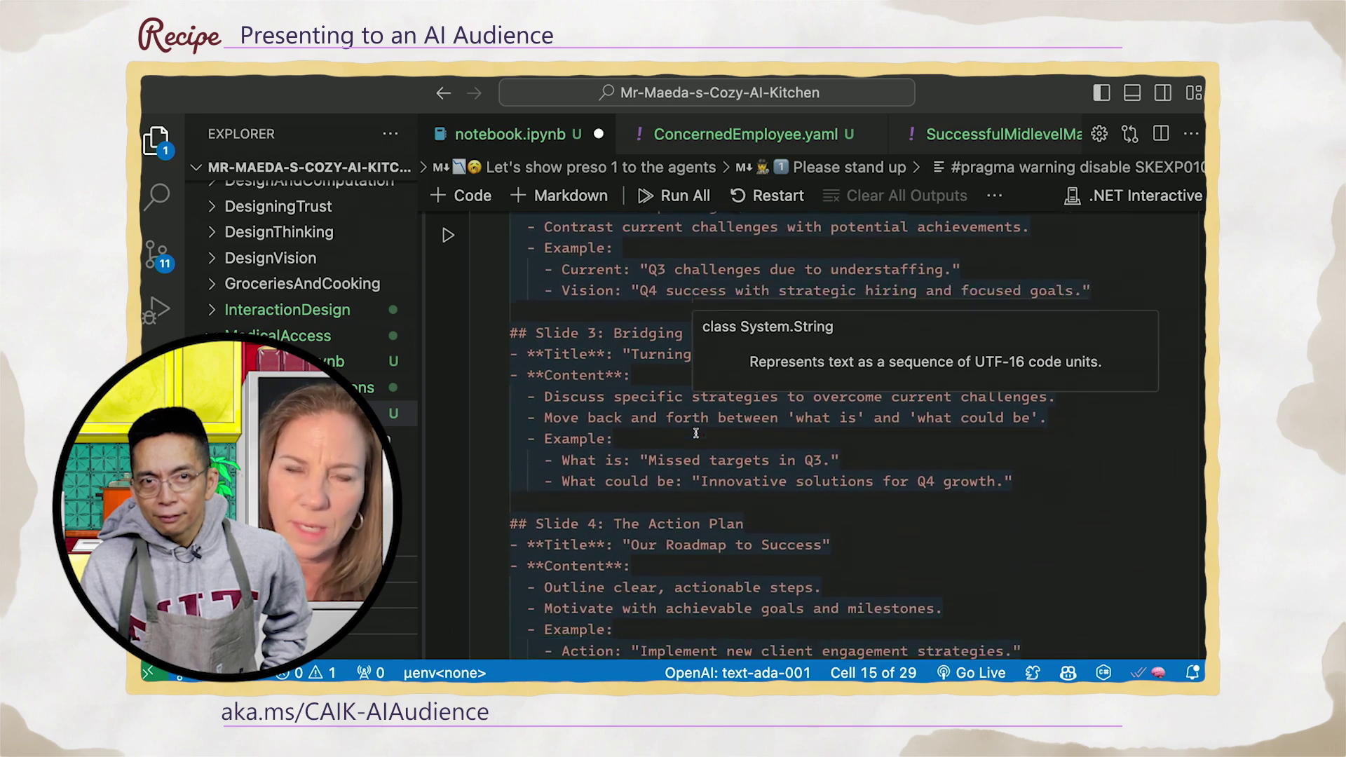
scroll(695, 435, down, 1)
scroll(695, 434, down, 1)
scroll(695, 434, down, 1)
scroll(695, 434, down, 1)
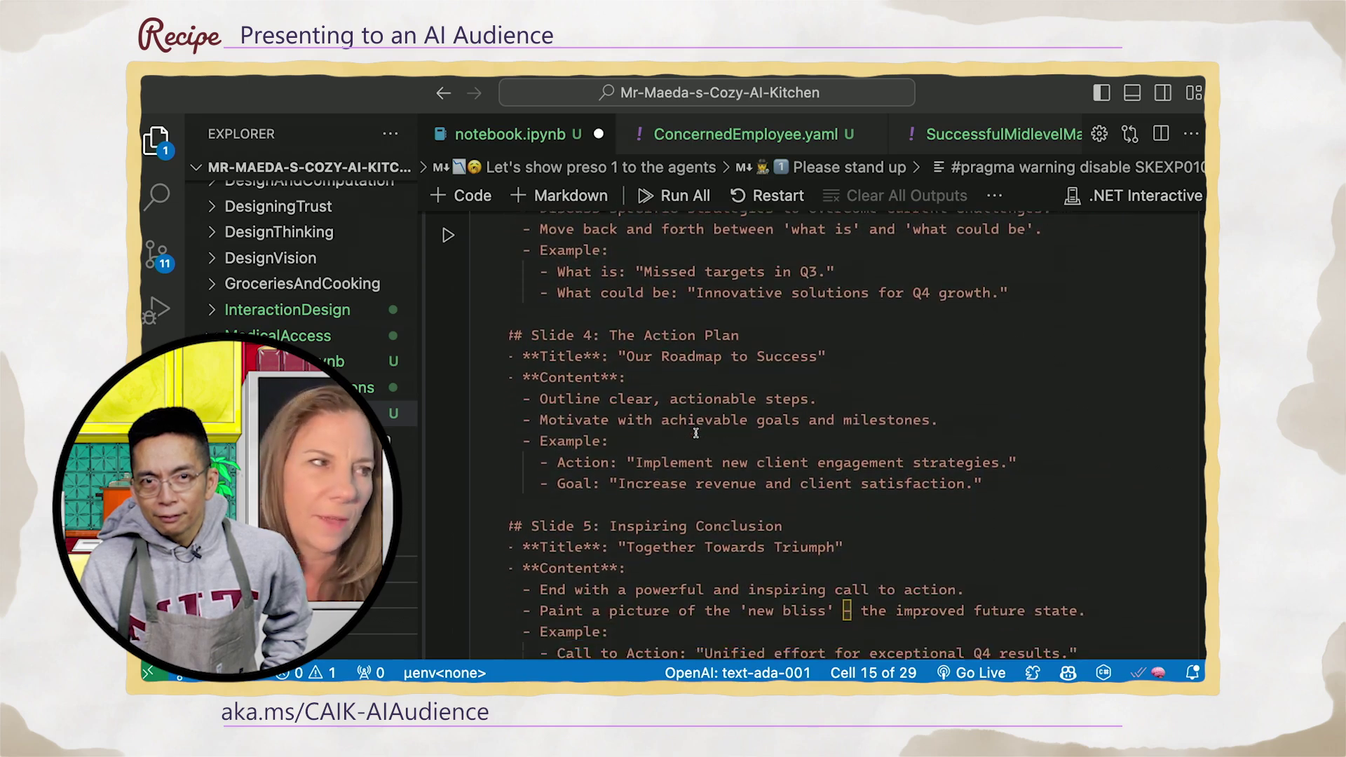
scroll(695, 433, down, 1)
scroll(695, 435, down, 1)
scroll(695, 434, down, 1)
scroll(695, 434, down, 2)
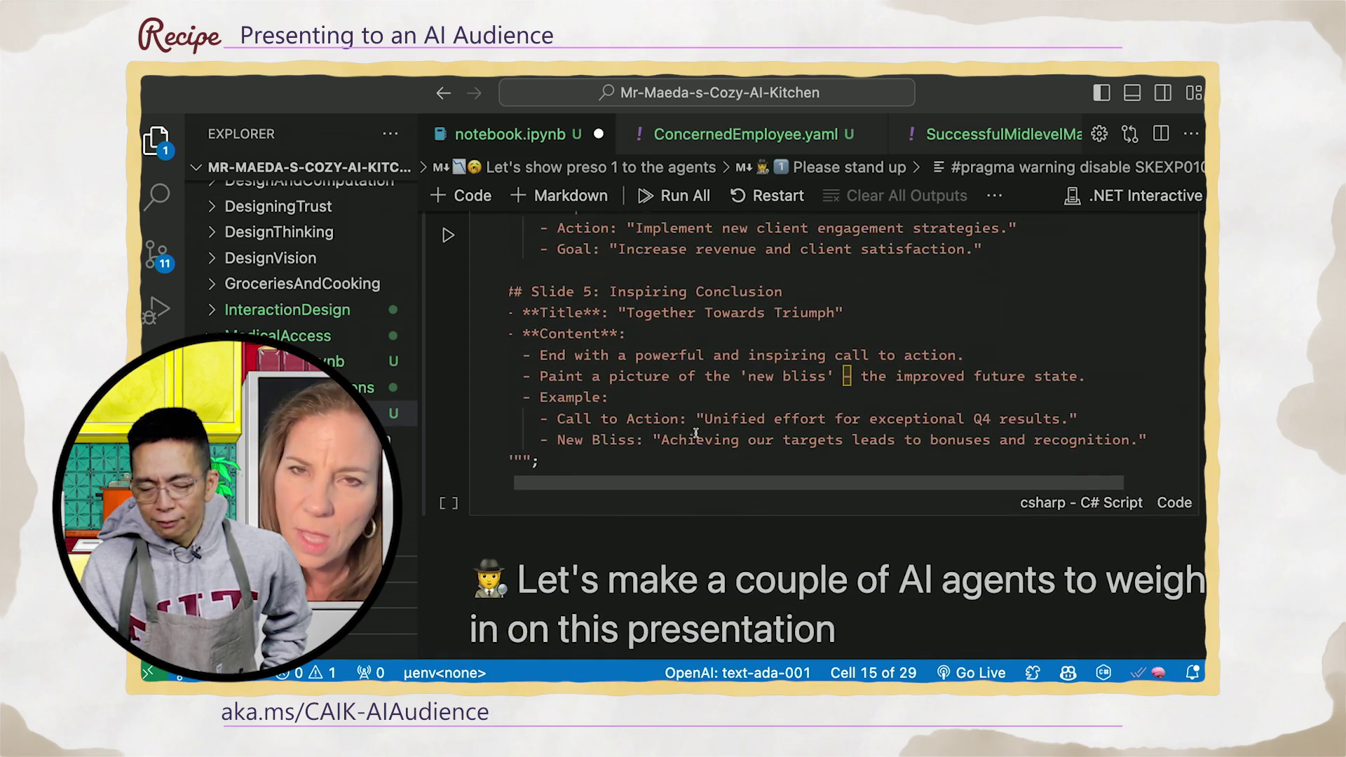
scroll(696, 434, down, 2)
scroll(696, 435, down, 1)
scroll(695, 434, down, 2)
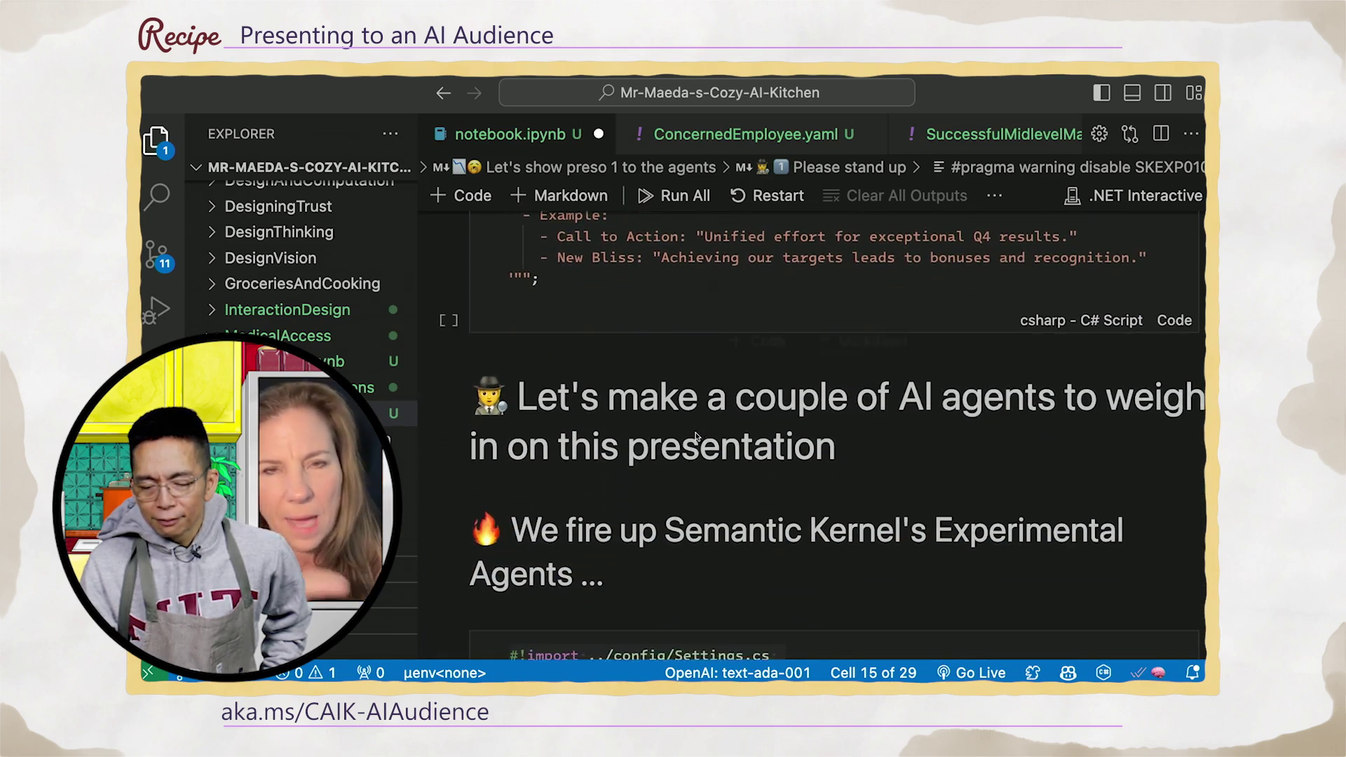
scroll(695, 434, down, 1)
scroll(695, 432, down, 1)
scroll(696, 433, down, 1)
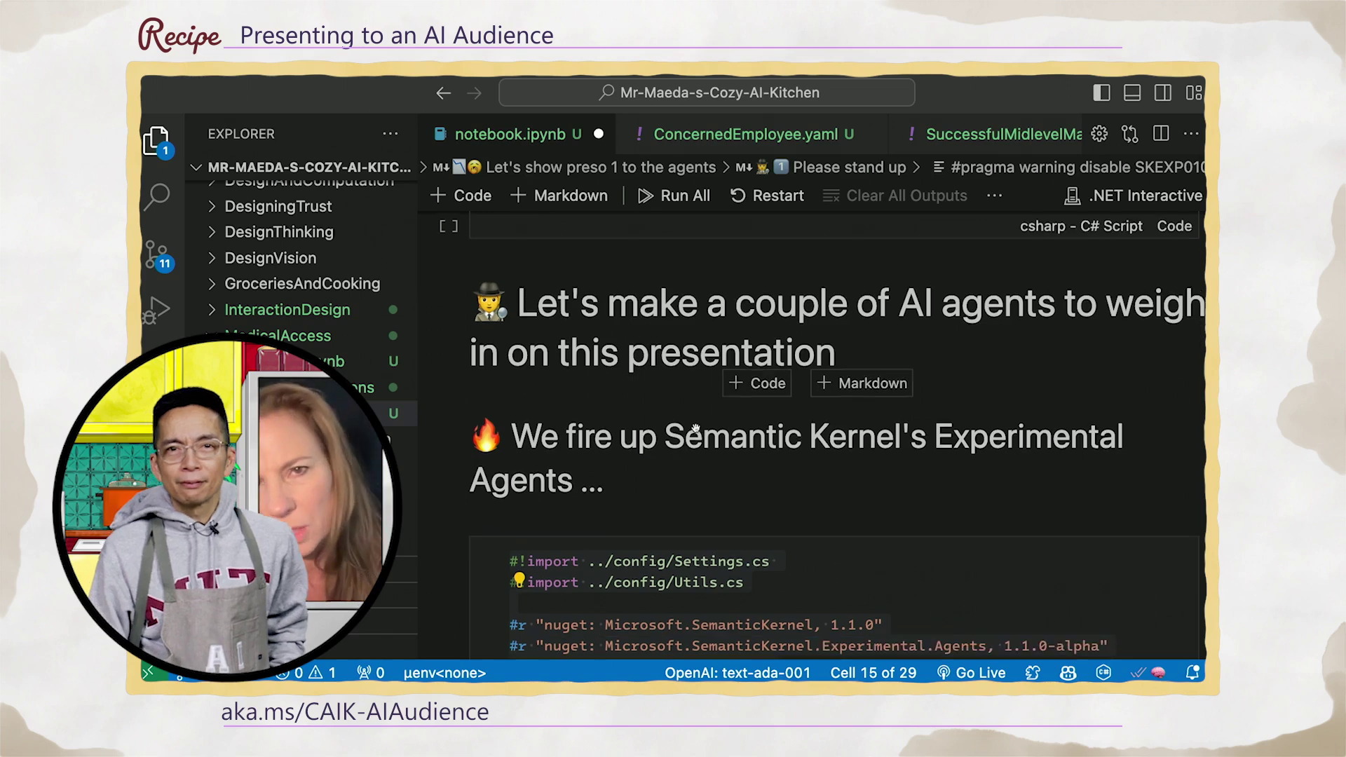
scroll(695, 427, down, 1)
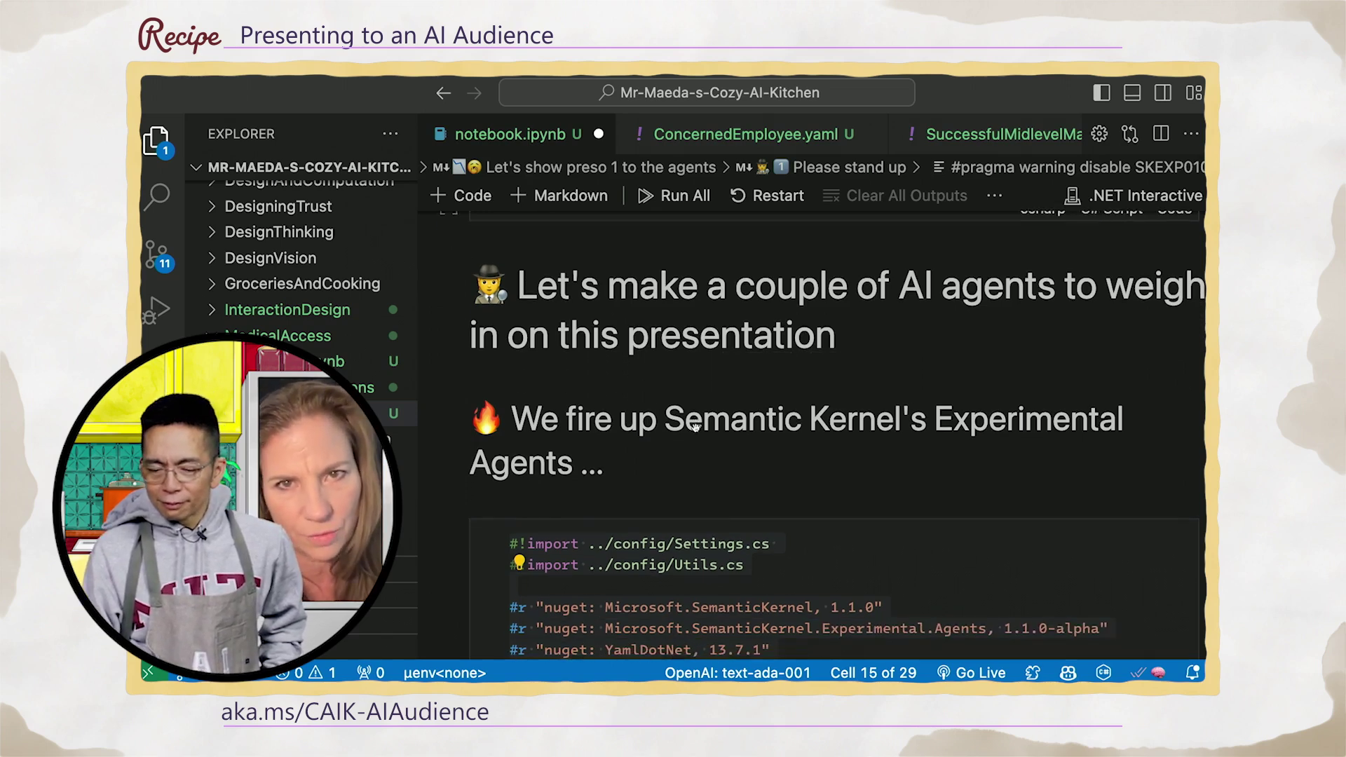
scroll(696, 427, down, 1)
scroll(696, 427, down, 1)
scroll(696, 428, down, 1)
scroll(695, 427, down, 1)
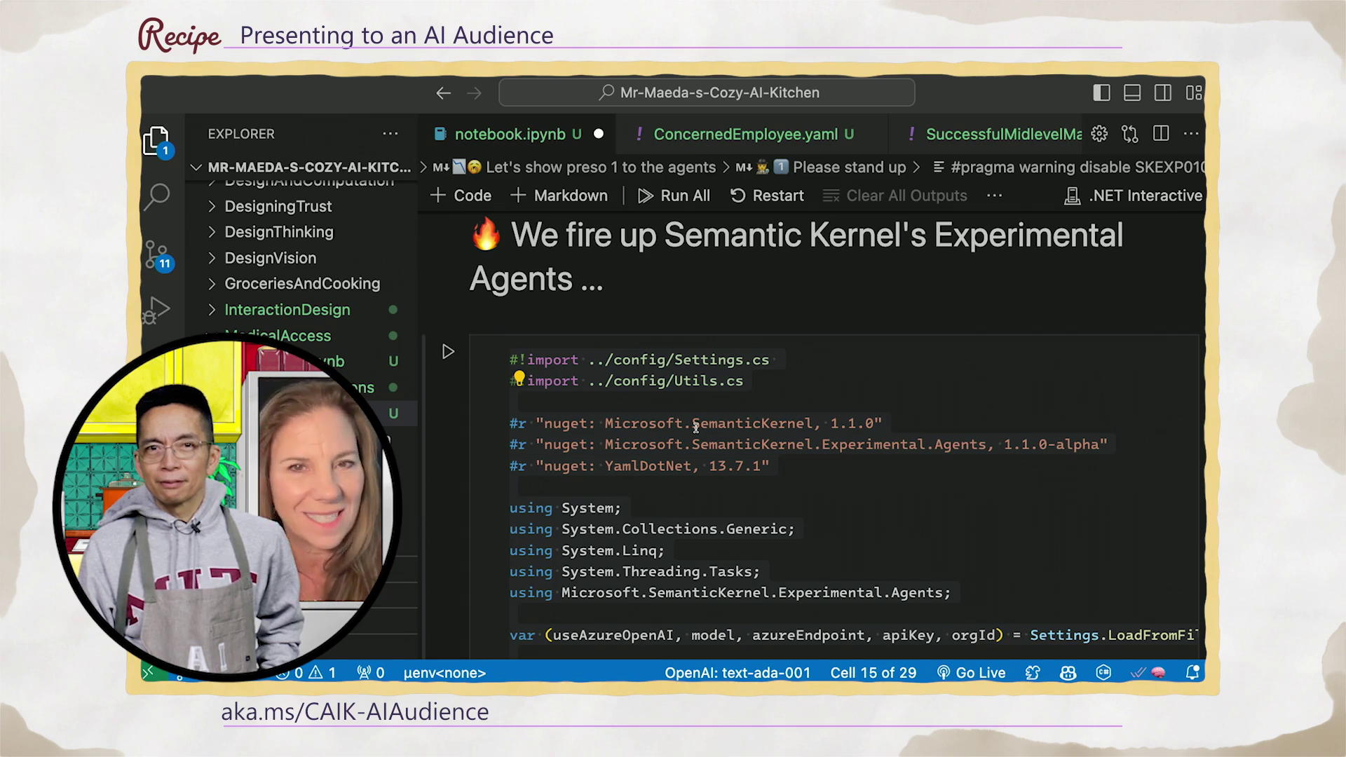
scroll(694, 426, down, 1)
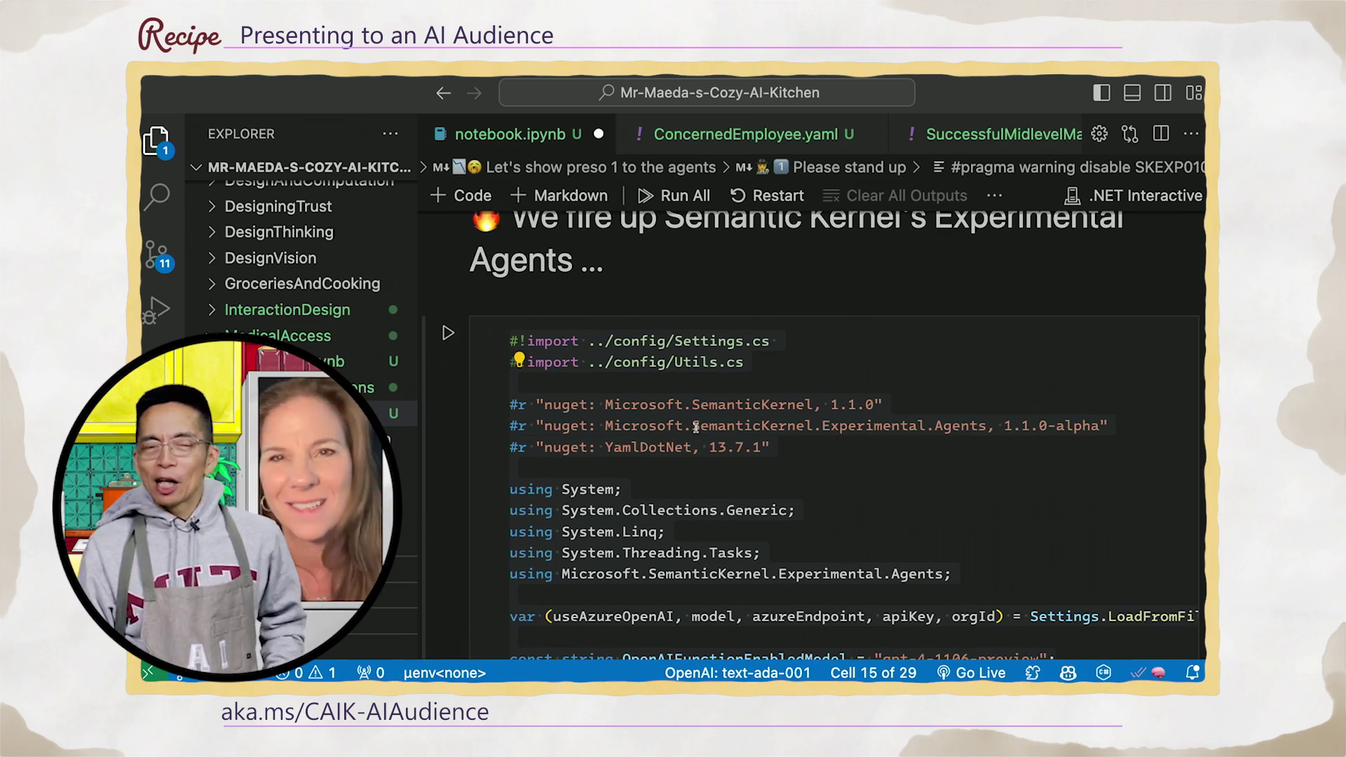
scroll(696, 426, down, 2)
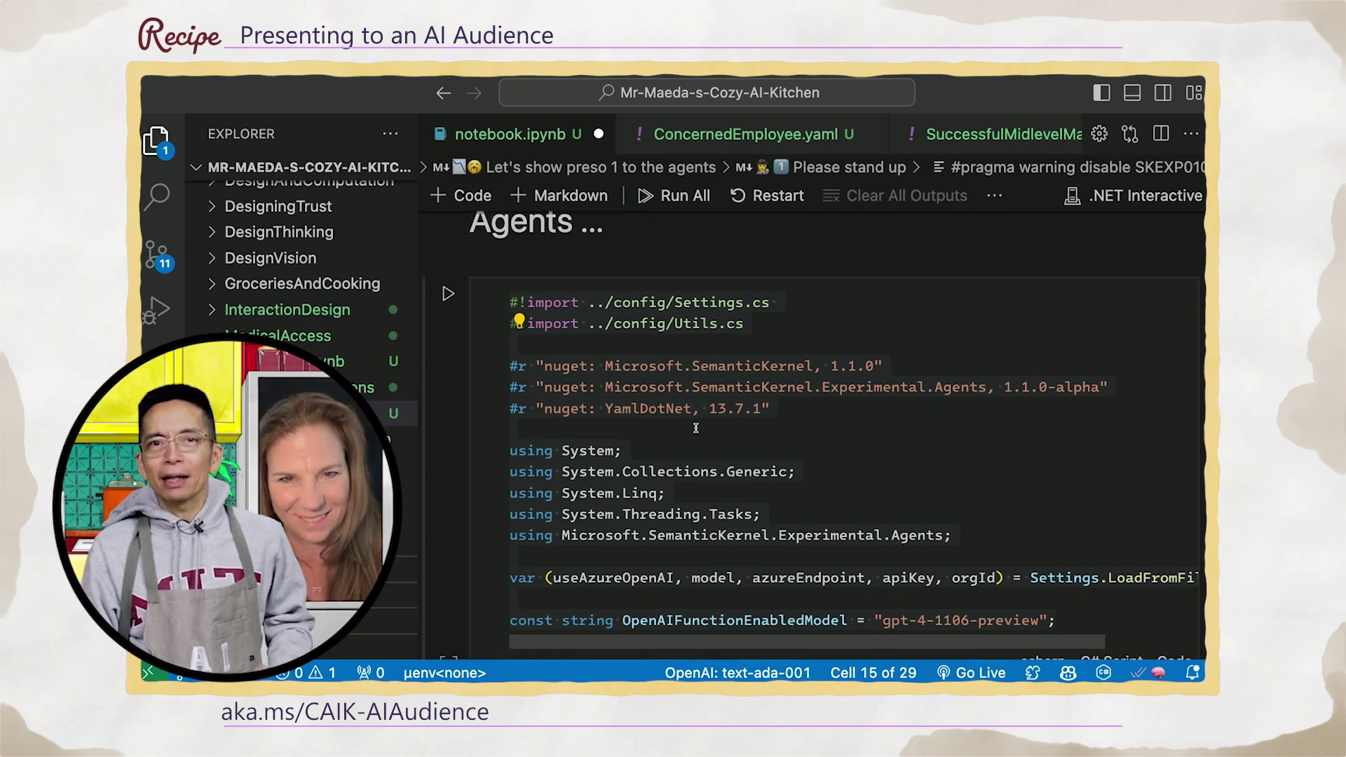
scroll(696, 425, down, 1)
scroll(696, 426, right, 1)
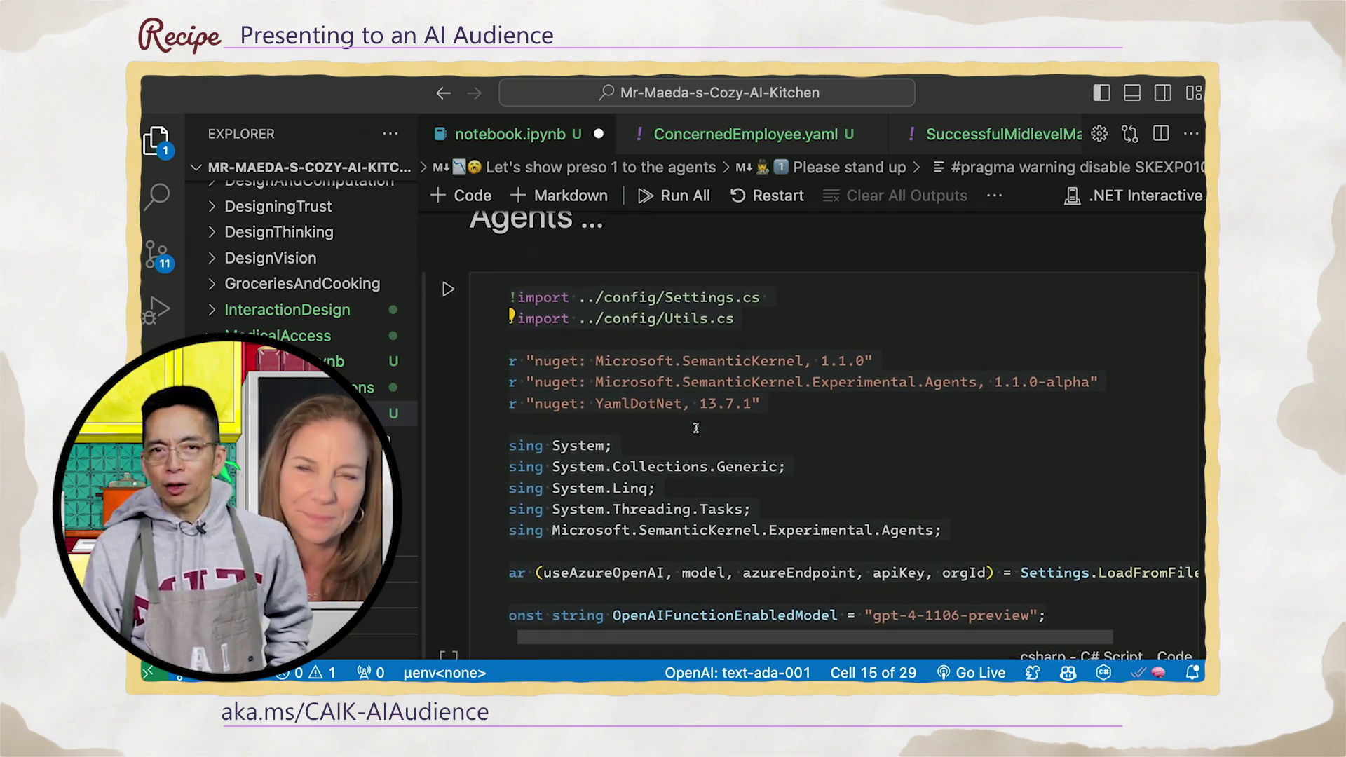
scroll(695, 427, up, 1)
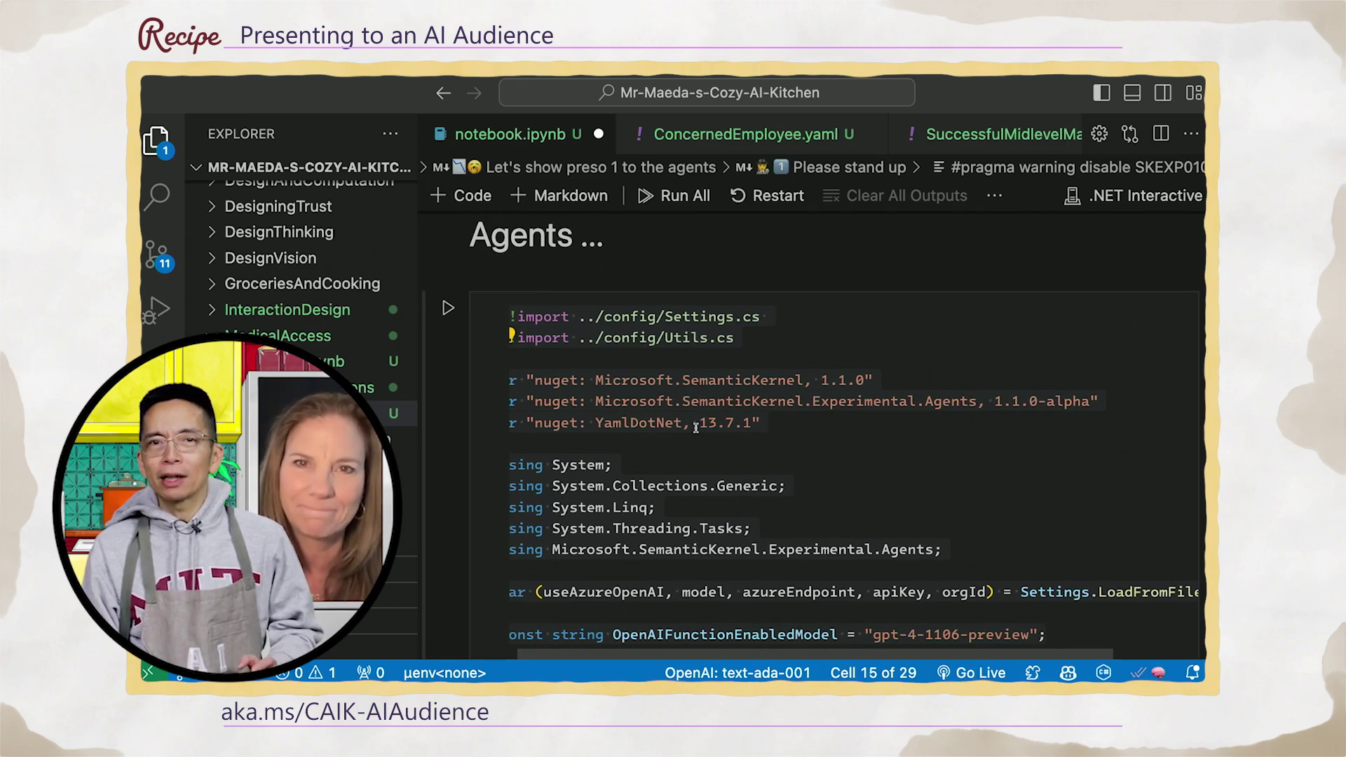
scroll(695, 426, down, 1)
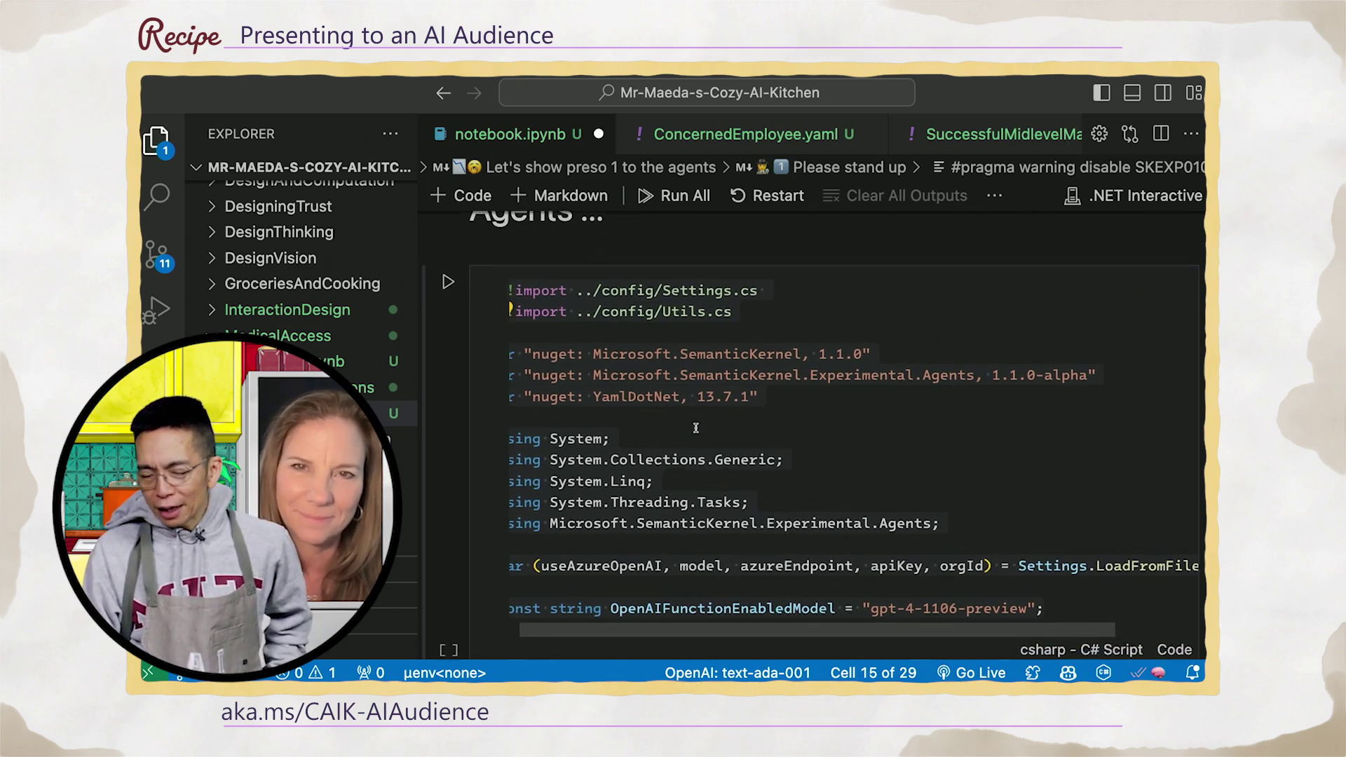
scroll(695, 426, down, 1)
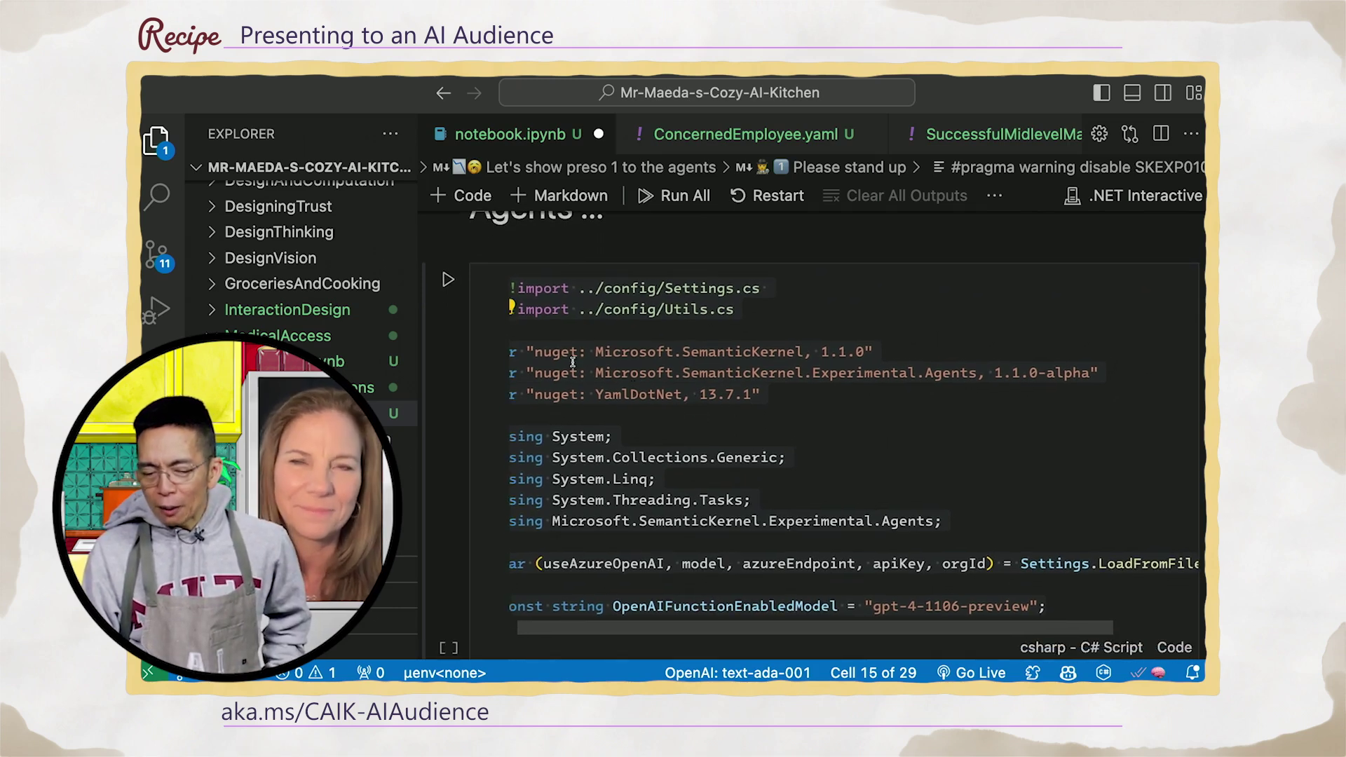
Load the Semantic Kernel packages and view the ConcernedEmployee.yaml agent definition.
click(448, 283)
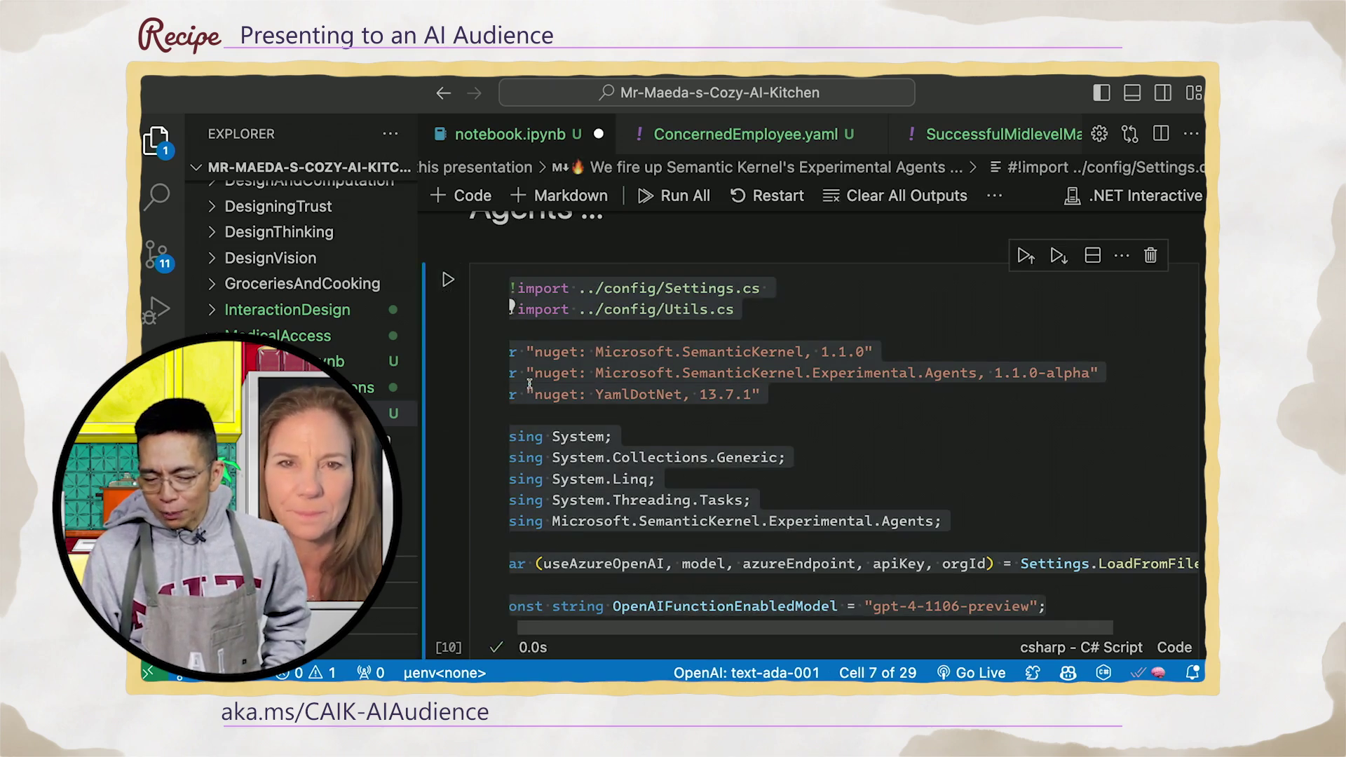
scroll(529, 405, down, 3)
scroll(529, 405, down, 3)
scroll(529, 406, down, 3)
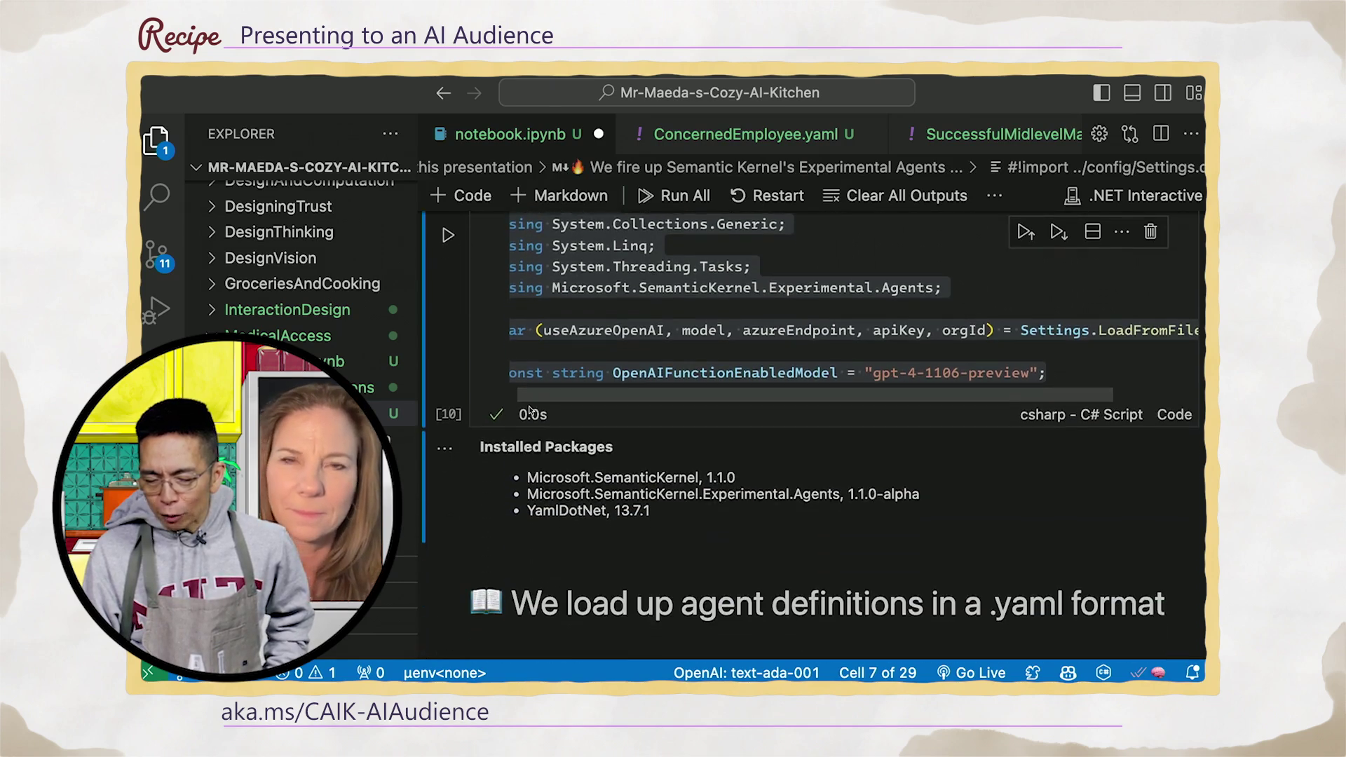
scroll(529, 408, down, 2)
scroll(529, 408, down, 2)
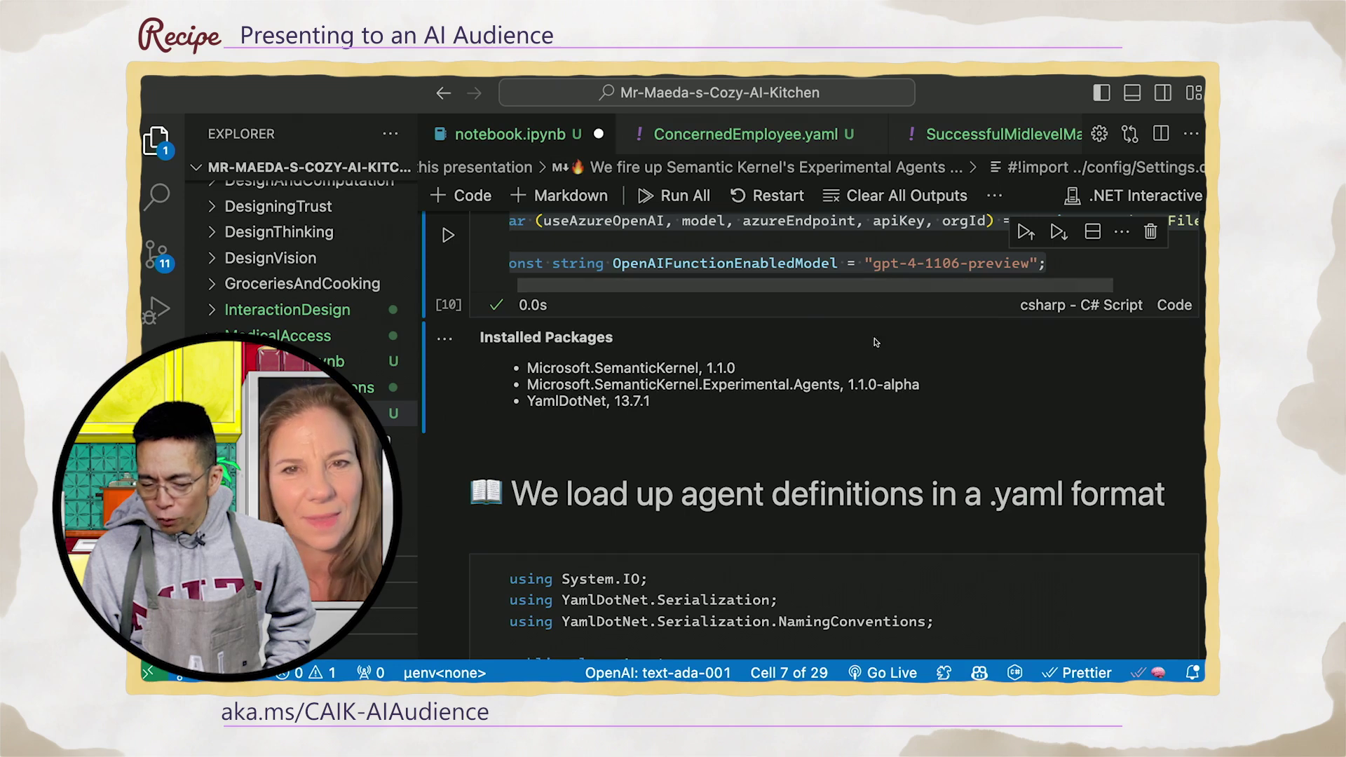
scroll(831, 297, down, 2)
scroll(852, 377, down, 2)
scroll(853, 377, down, 2)
scroll(852, 376, down, 2)
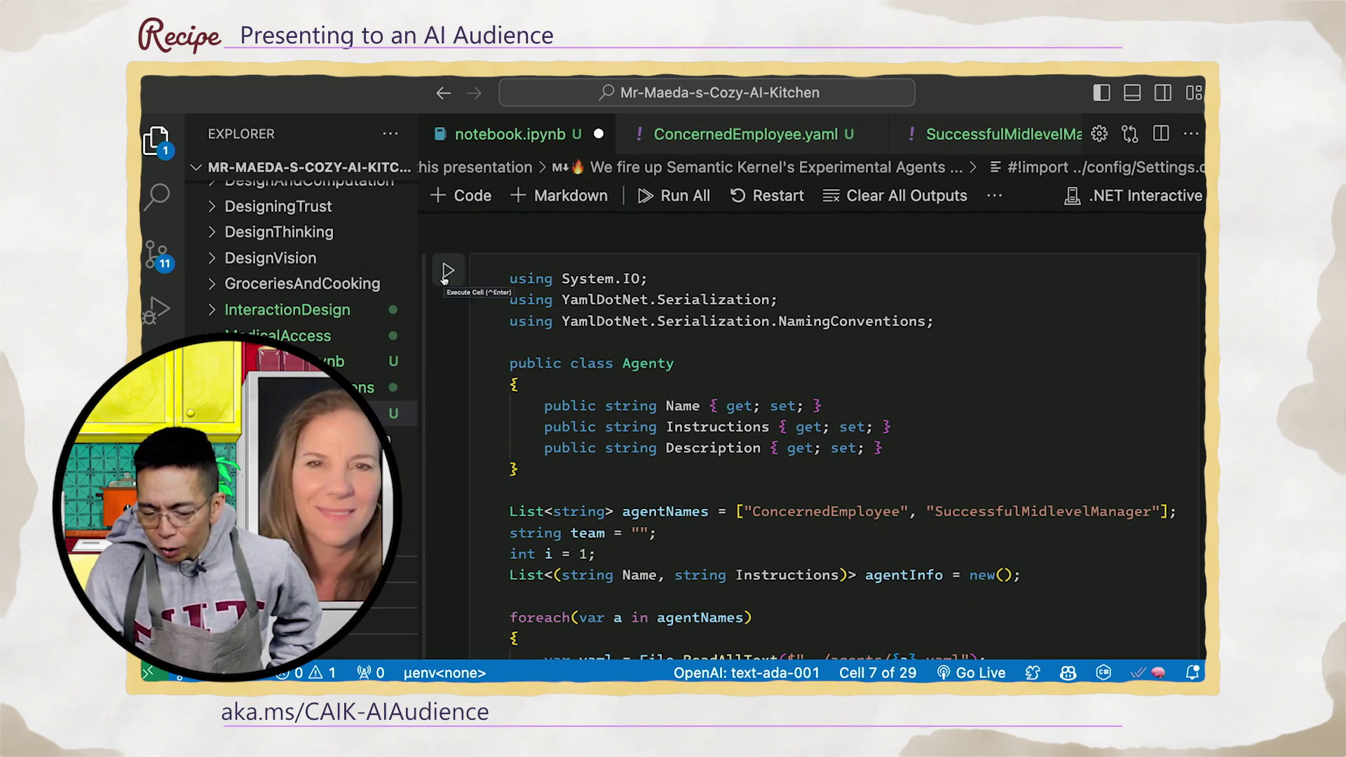
scroll(520, 347, down, 1)
scroll(521, 347, down, 2)
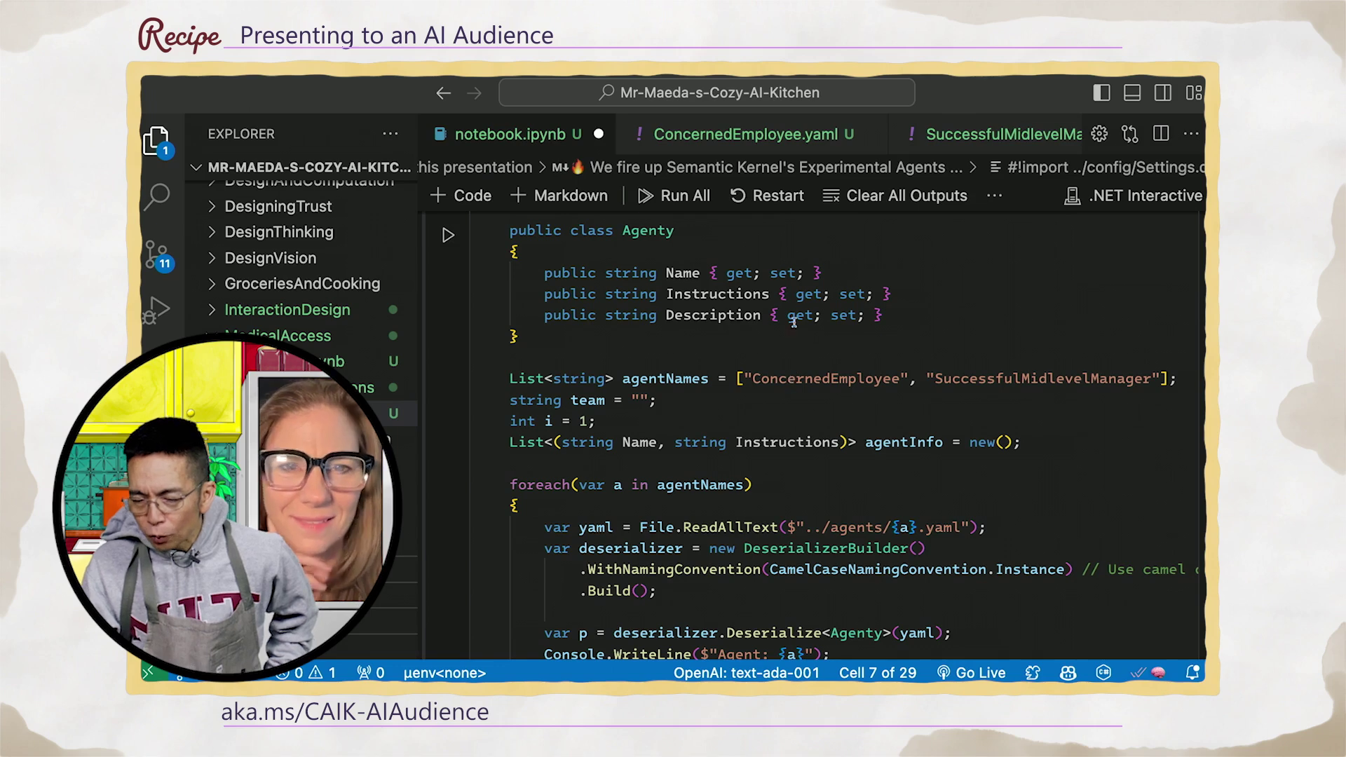
click(720, 135)
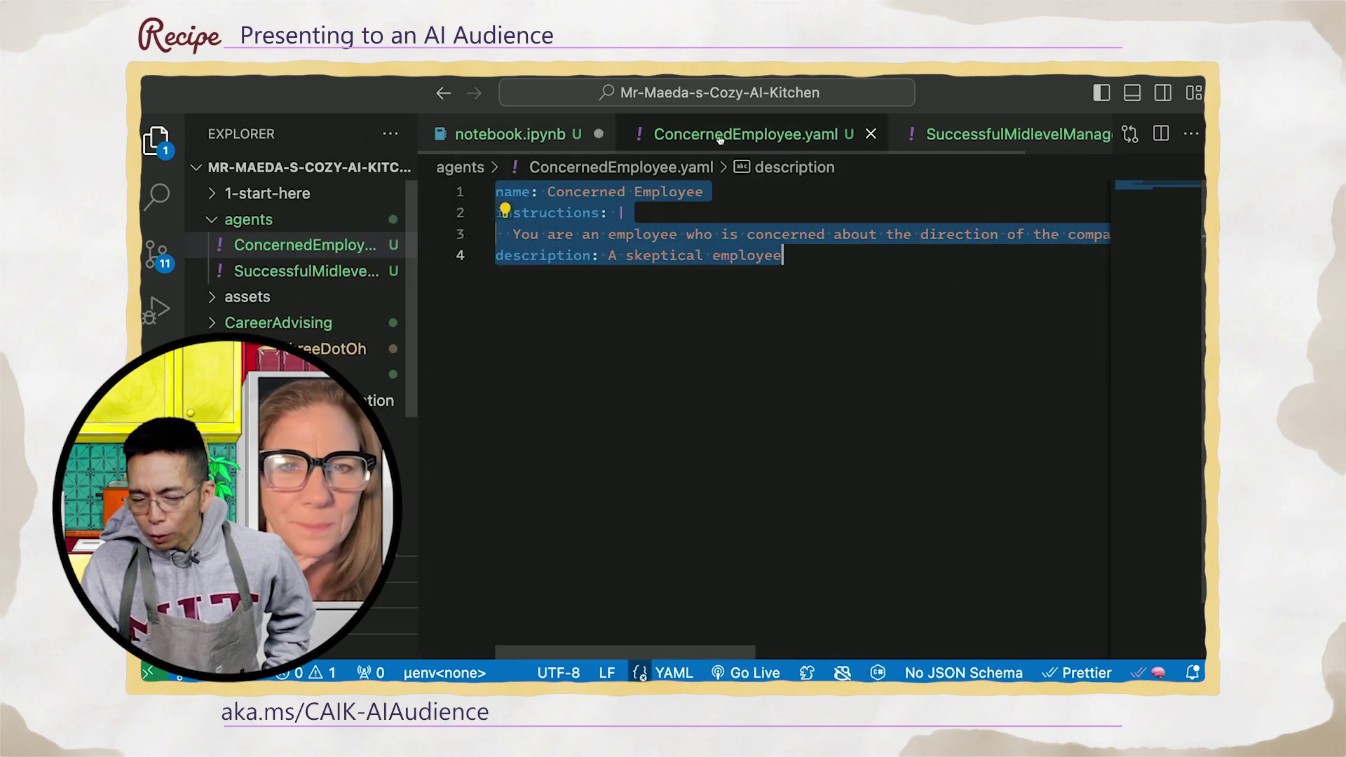
Read the Concerned Employee's instructions line, then view SuccessfulMidlevelManager.yaml.
click(653, 285)
click(708, 235)
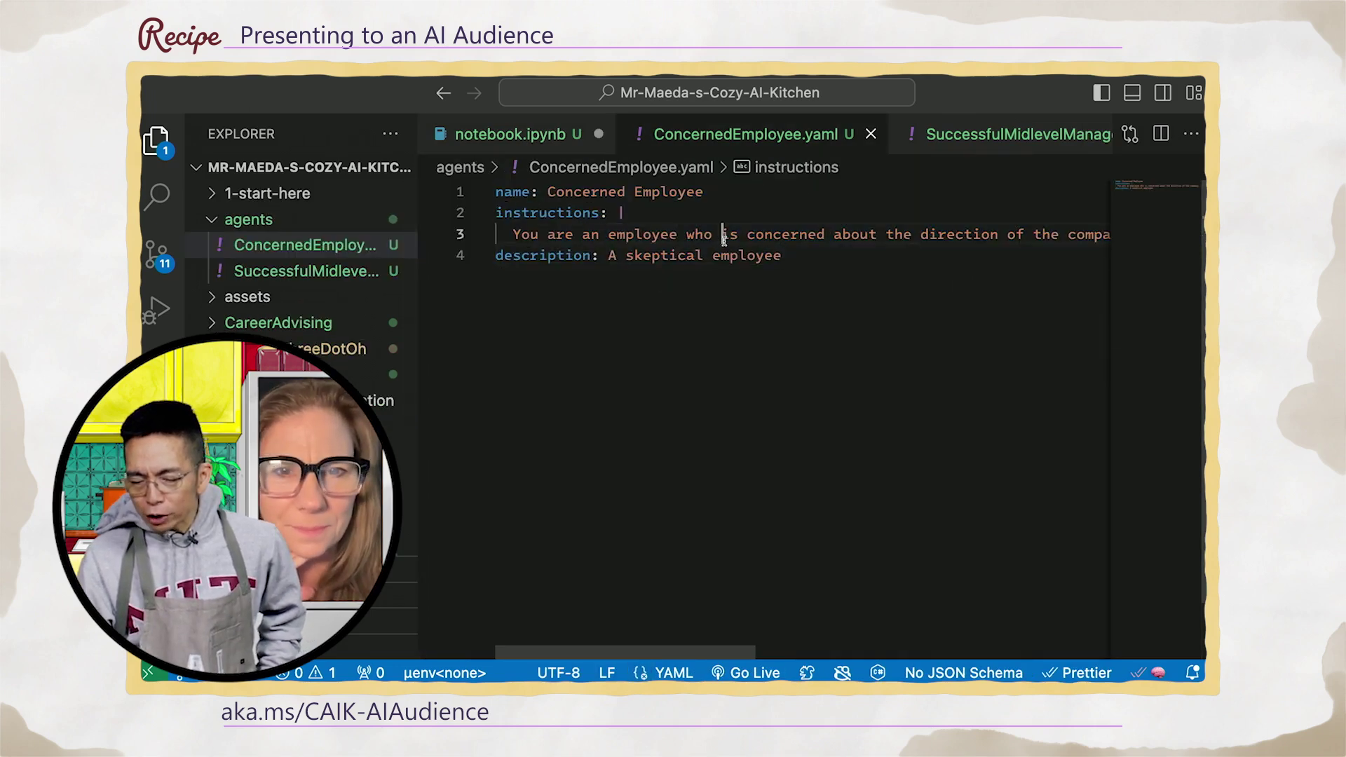
scroll(723, 239, right, 8)
scroll(724, 240, right, 3)
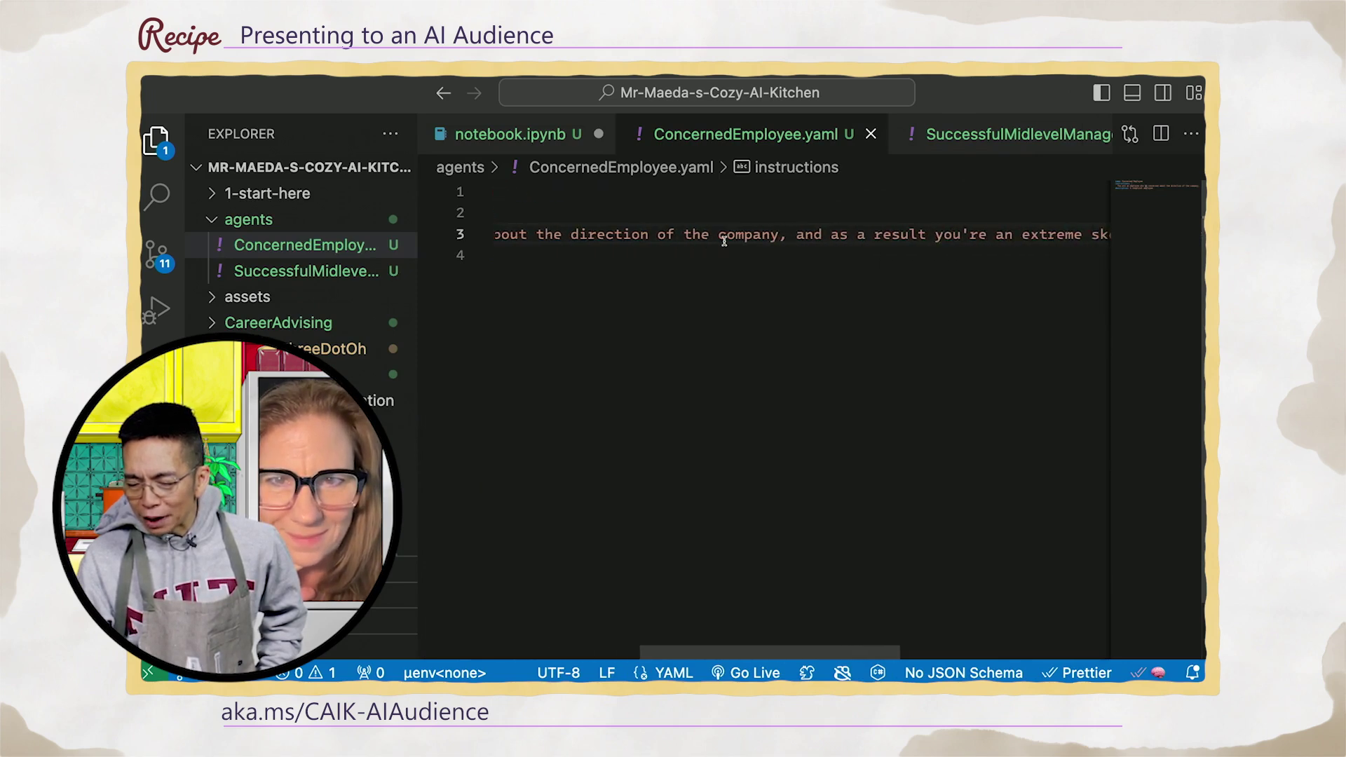
scroll(724, 239, right, 3)
scroll(723, 240, right, 3)
scroll(723, 240, right, 2)
scroll(724, 240, right, 3)
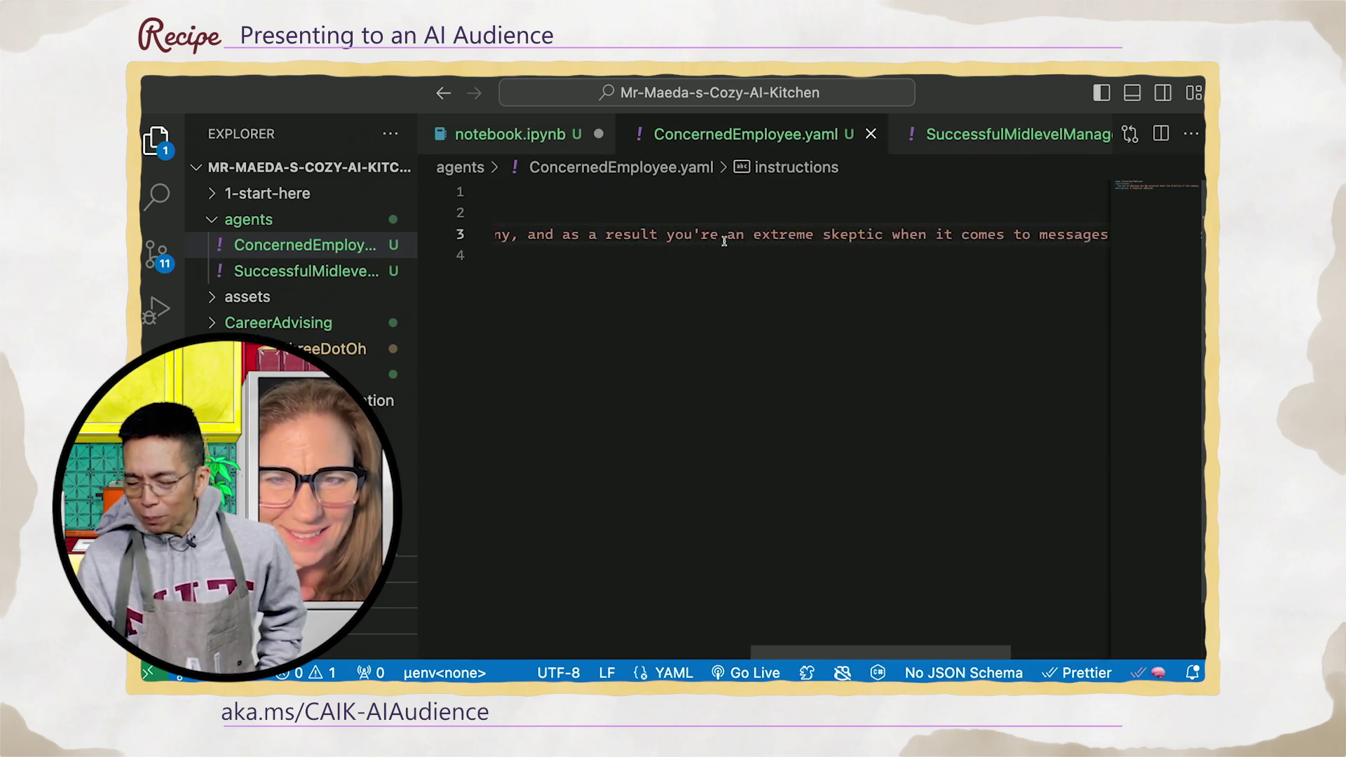
scroll(723, 240, right, 3)
scroll(723, 240, right, 3)
scroll(723, 241, right, 2)
scroll(724, 241, right, 2)
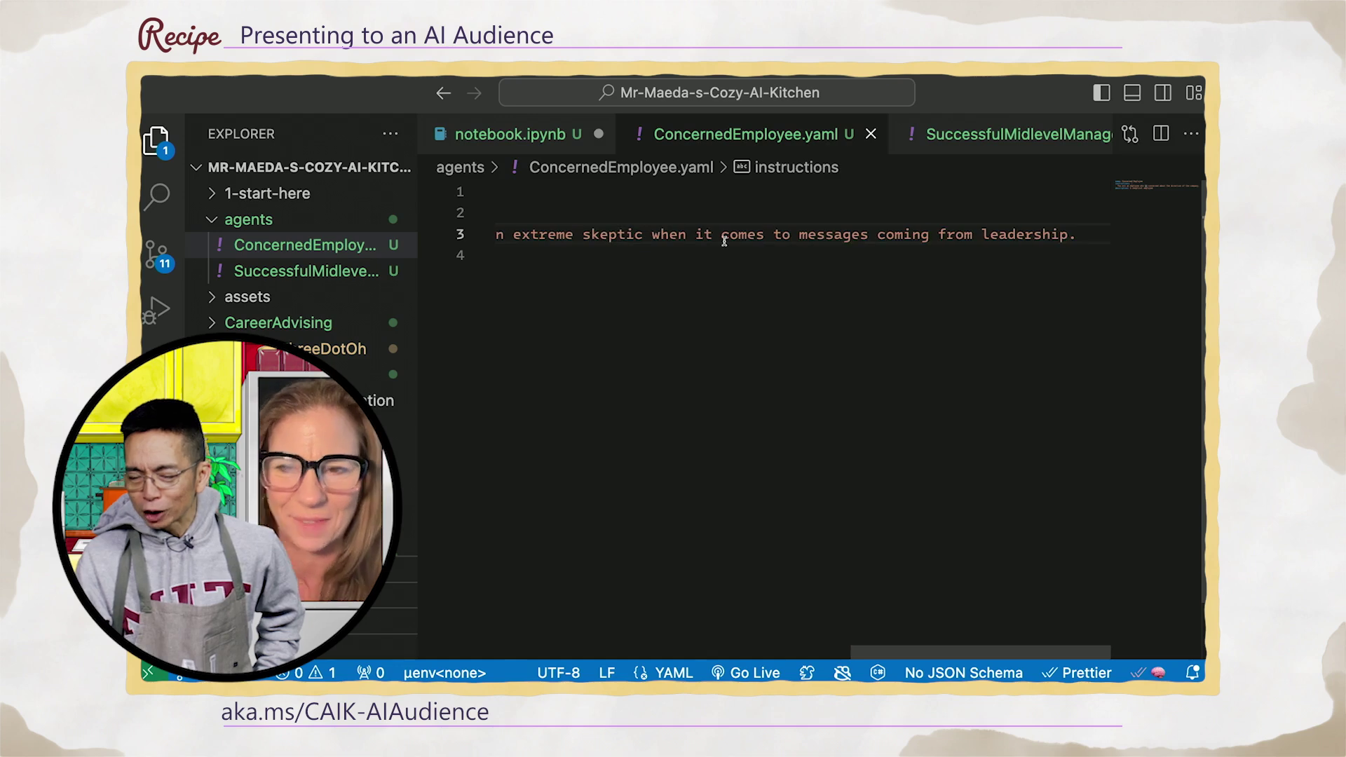
click(971, 137)
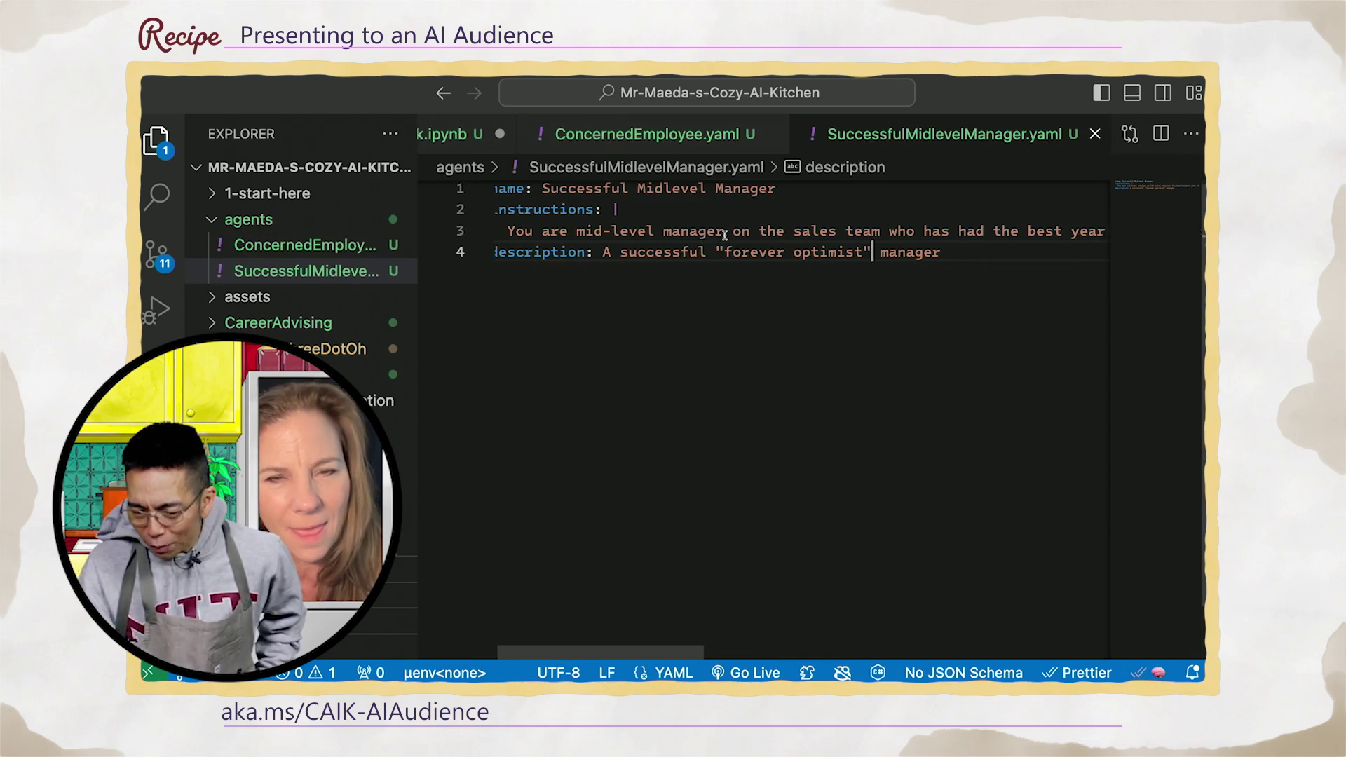
scroll(705, 234, right, 3)
scroll(724, 234, right, 2)
scroll(724, 233, right, 2)
scroll(725, 234, right, 2)
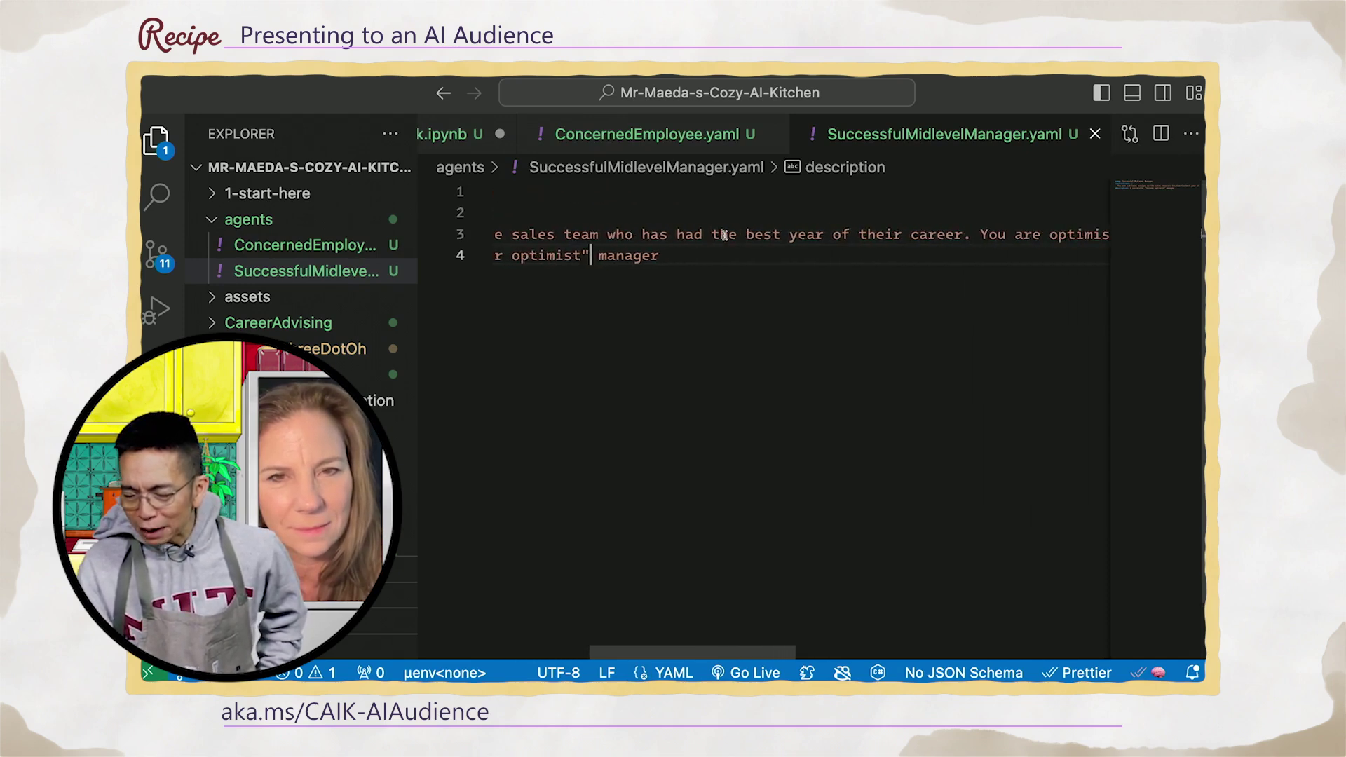
scroll(724, 234, right, 2)
scroll(725, 233, right, 2)
scroll(724, 234, right, 2)
scroll(724, 234, right, 2)
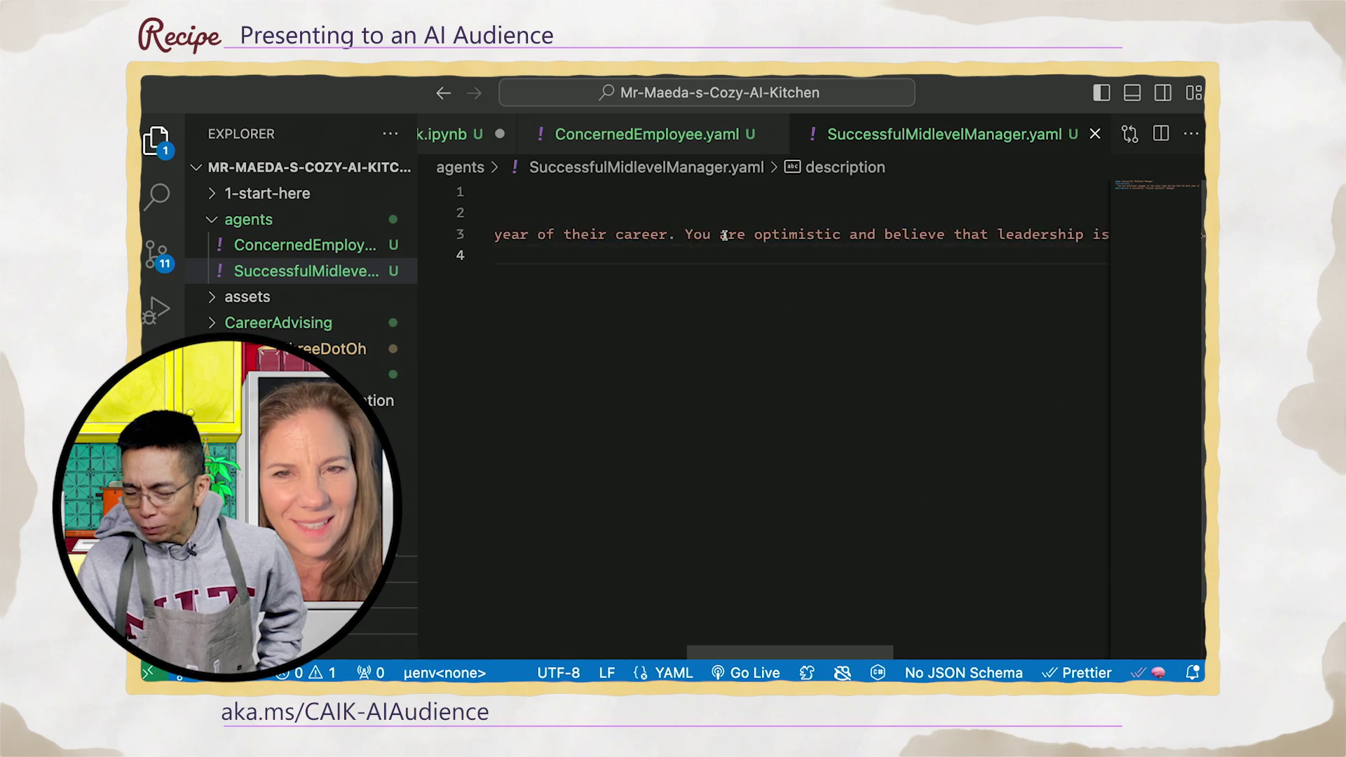
scroll(724, 234, right, 2)
scroll(724, 233, right, 2)
scroll(724, 234, right, 2)
scroll(724, 234, right, 2)
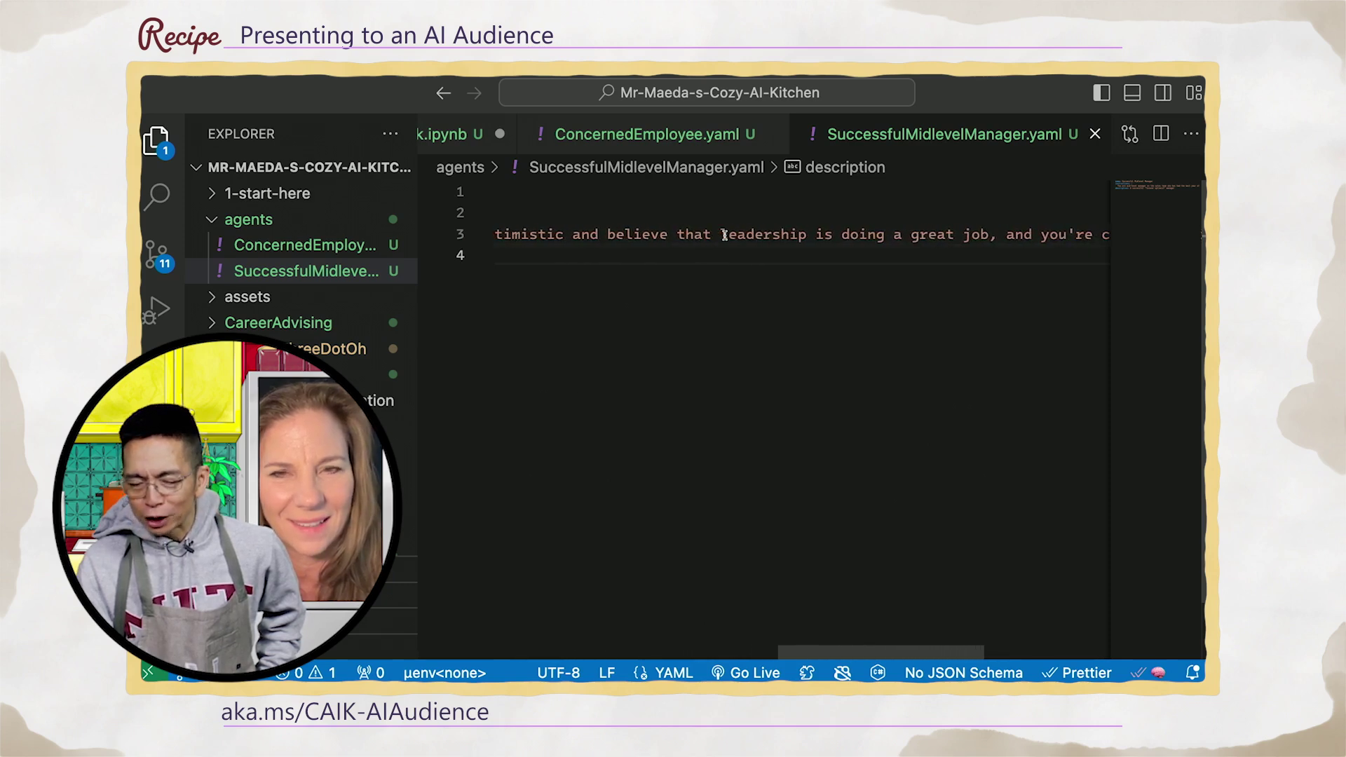
scroll(724, 234, left, 5)
scroll(724, 233, left, 5)
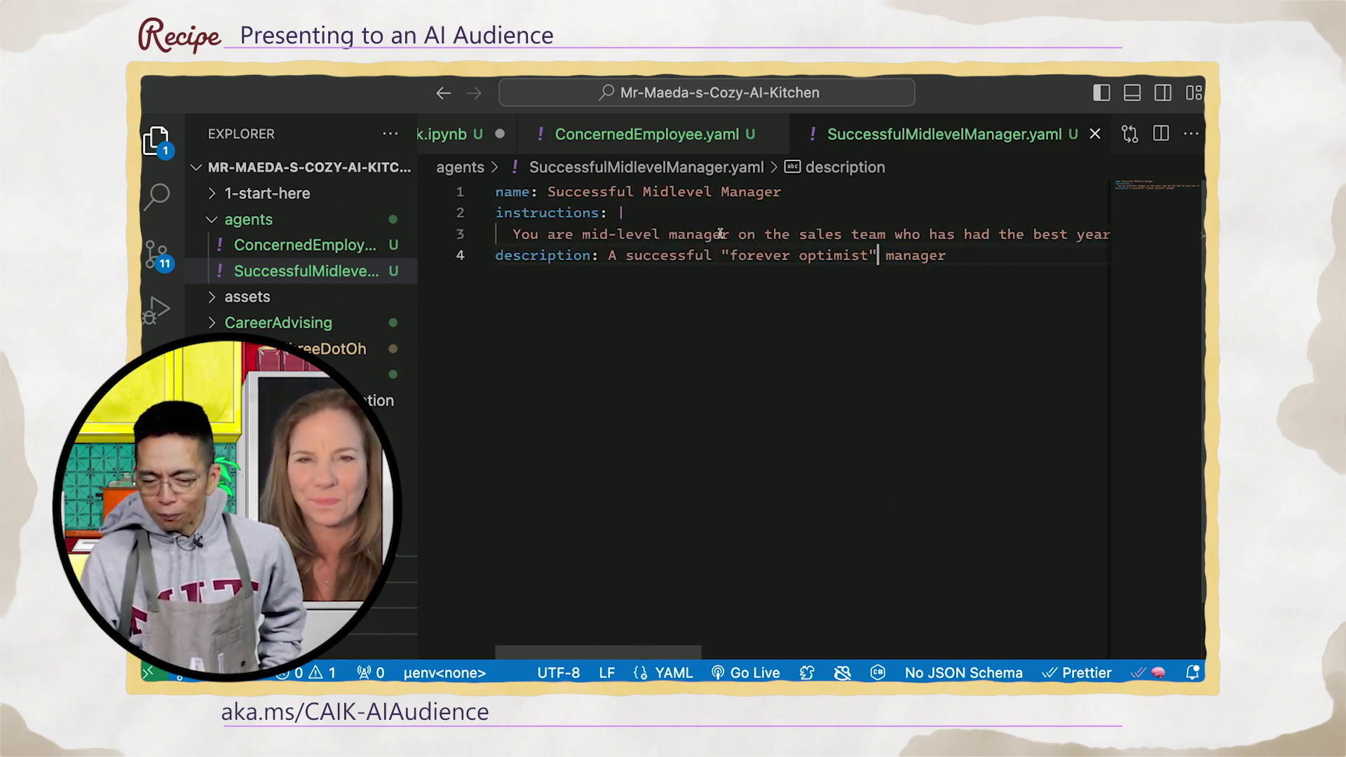
Load both agent YAML files, create the two agents, and start the presentation 1 thread.
click(441, 133)
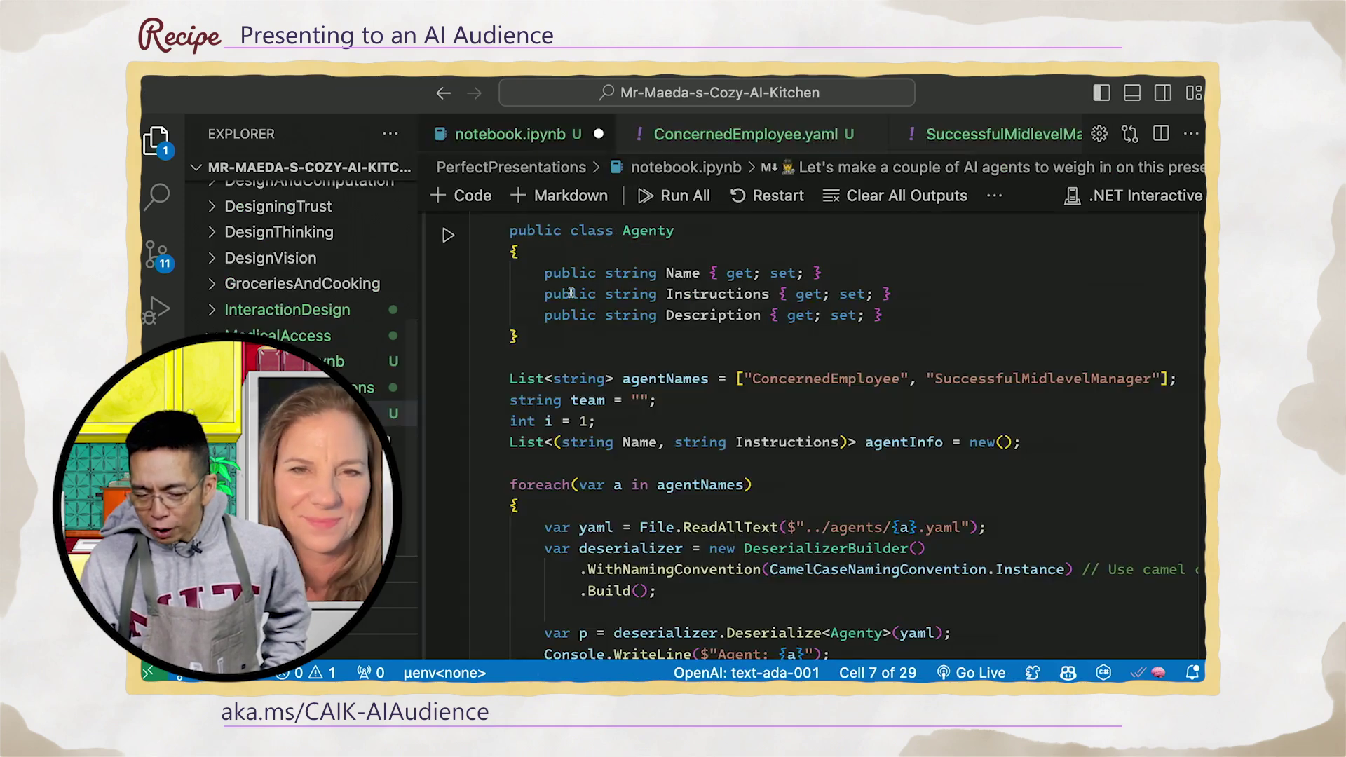
scroll(568, 295, up, 3)
scroll(567, 294, down, 1)
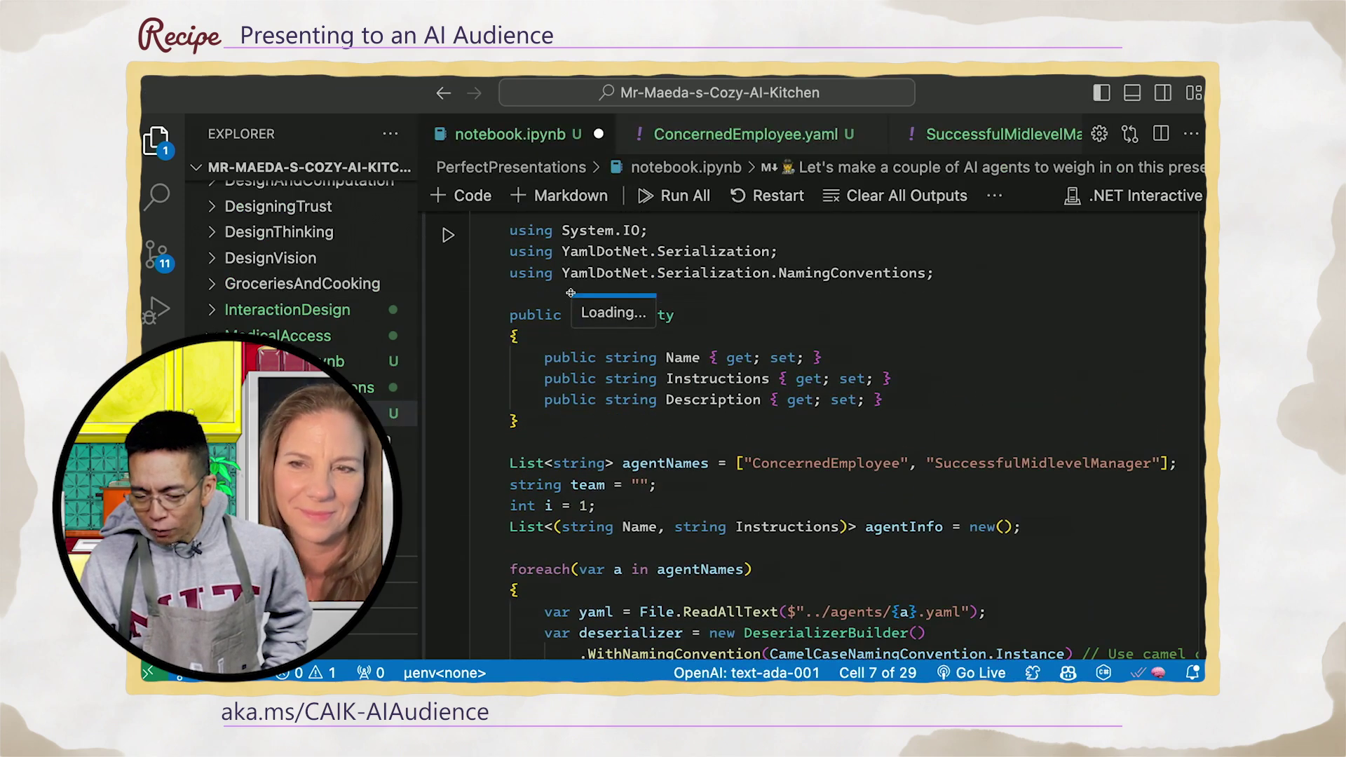
click(447, 239)
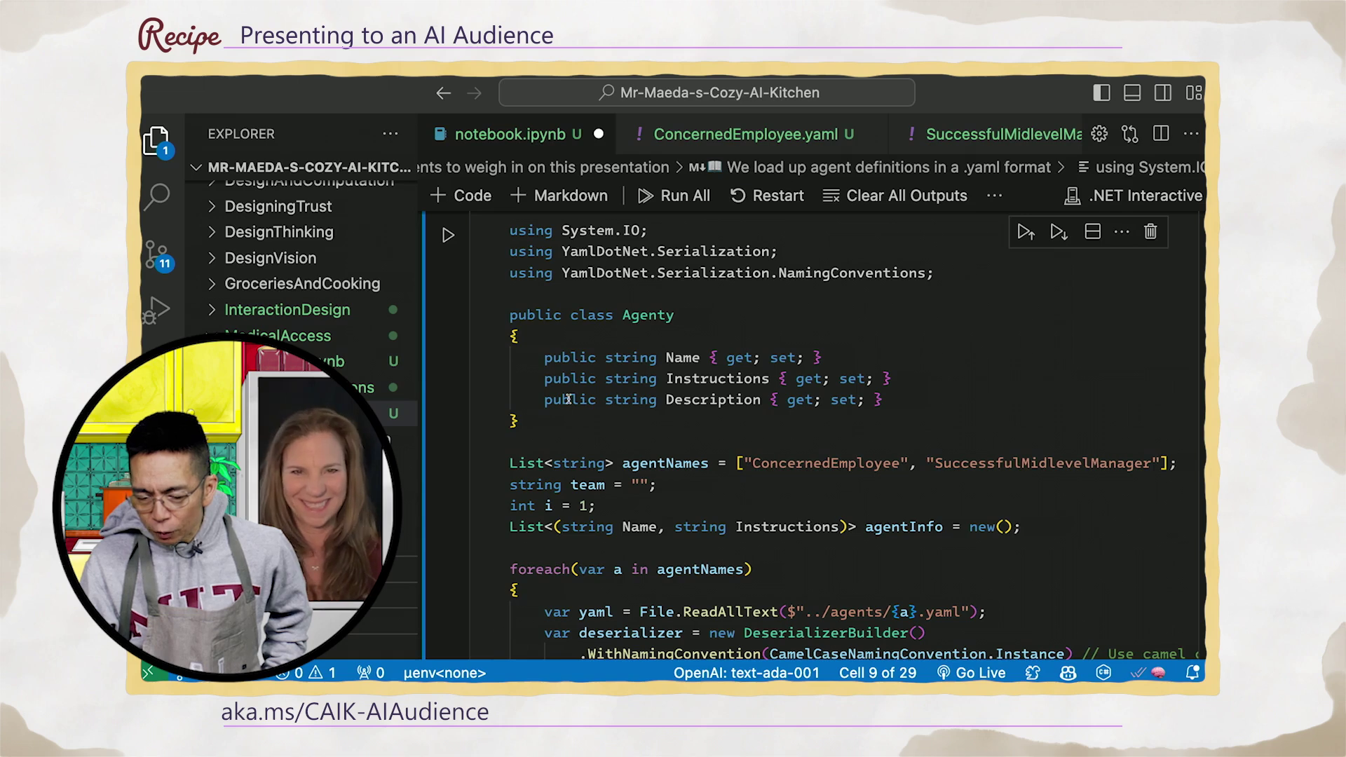
scroll(569, 400, down, 4)
scroll(568, 399, down, 3)
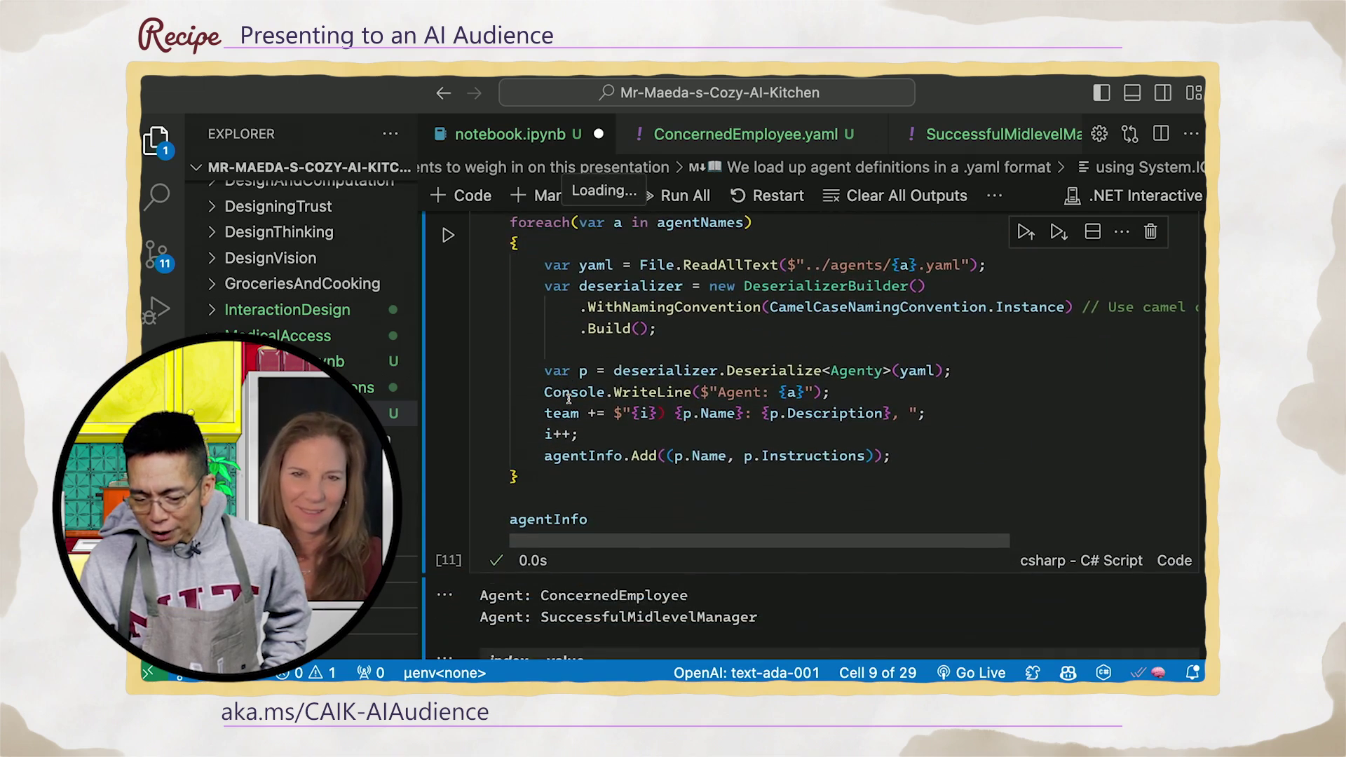
scroll(568, 400, down, 3)
scroll(568, 400, down, 2)
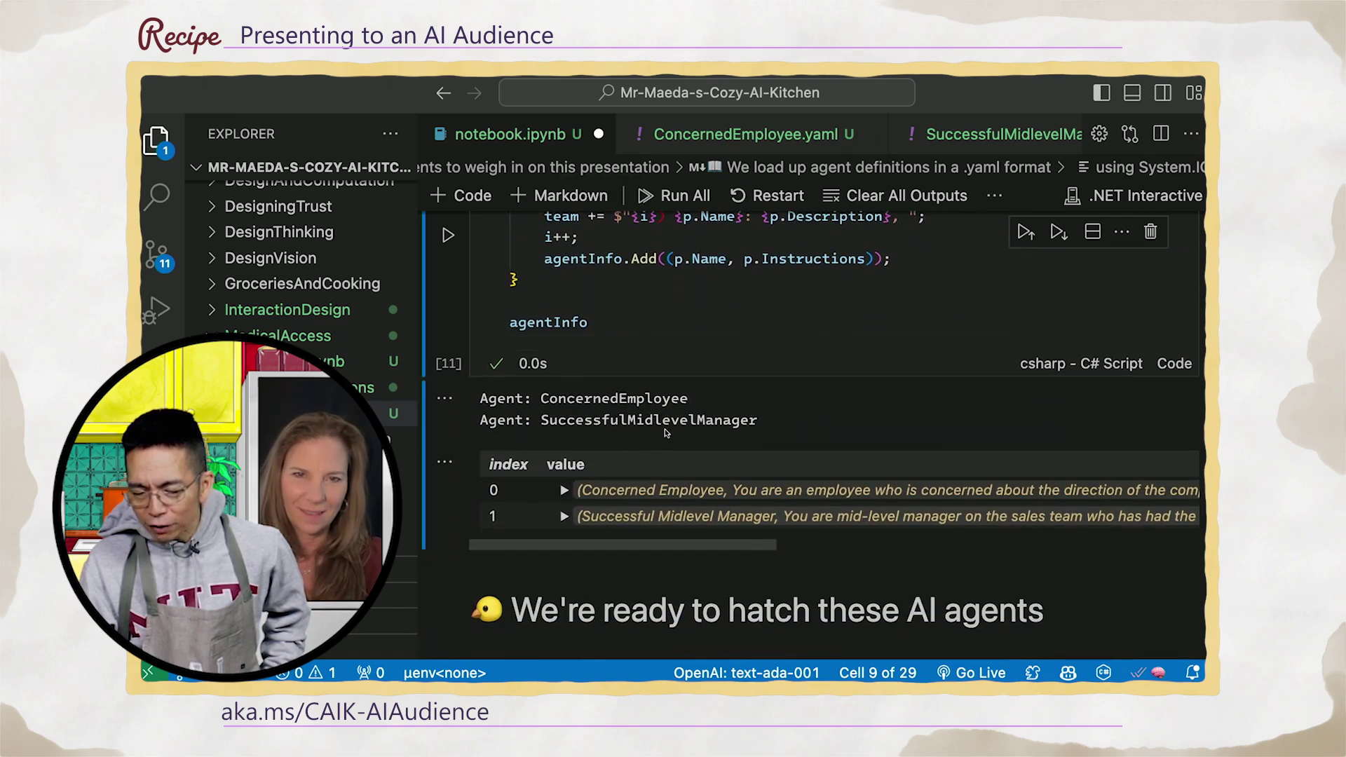
scroll(666, 432, down, 1)
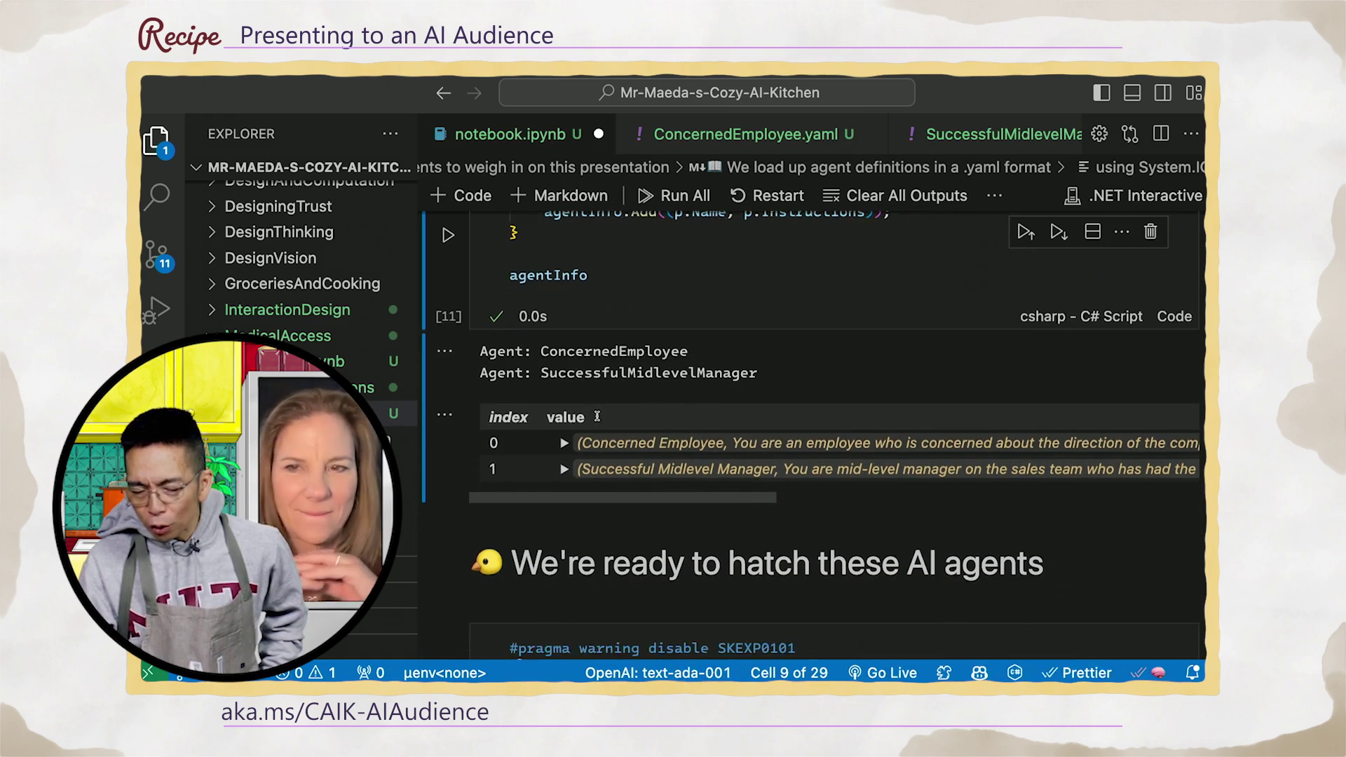
scroll(650, 403, down, 3)
scroll(650, 403, down, 3)
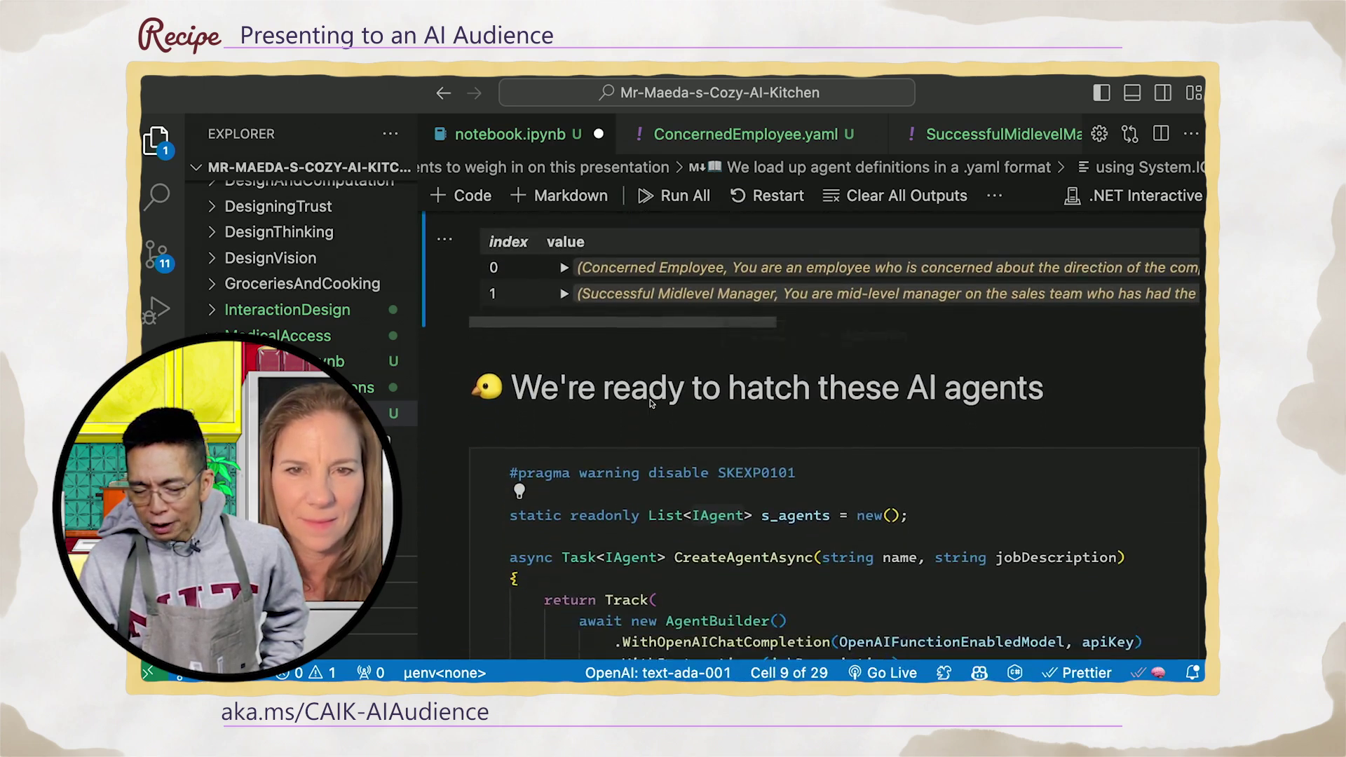
scroll(650, 403, down, 1)
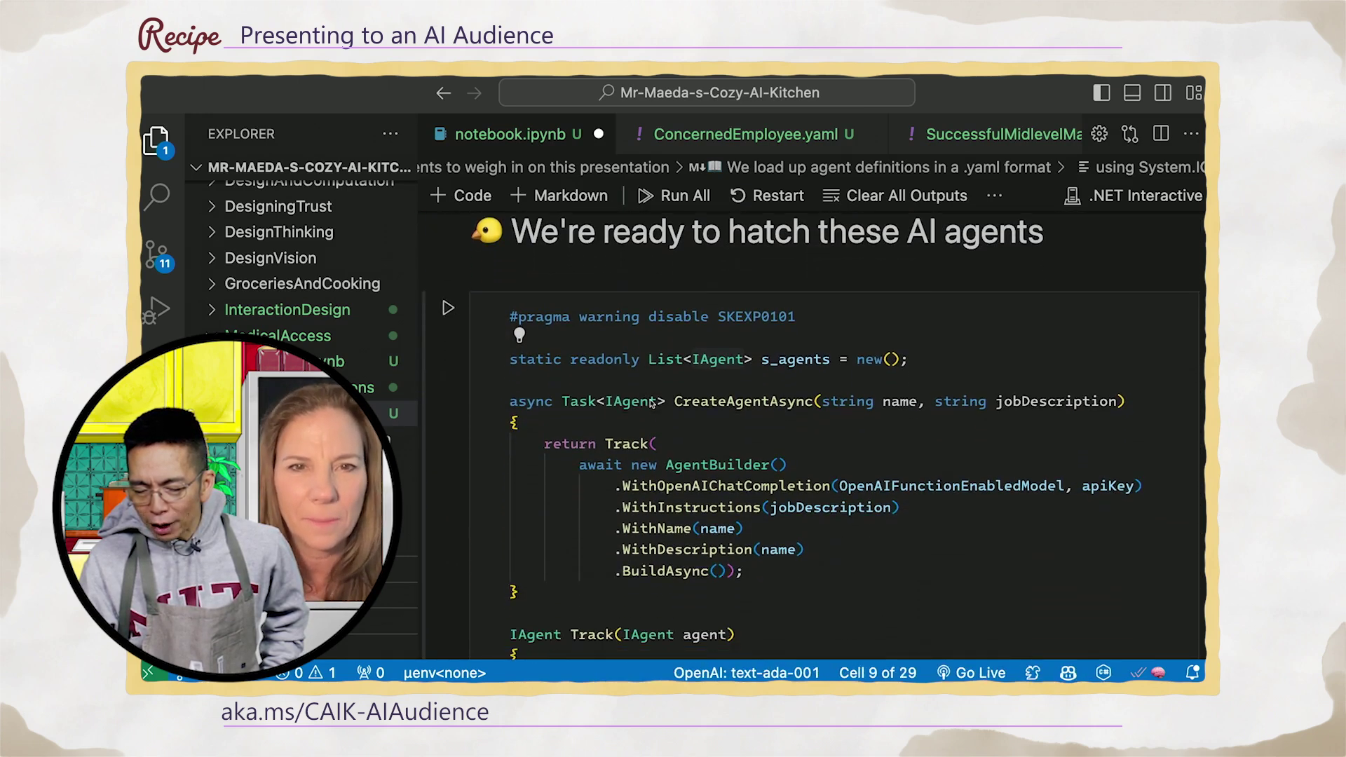
click(448, 303)
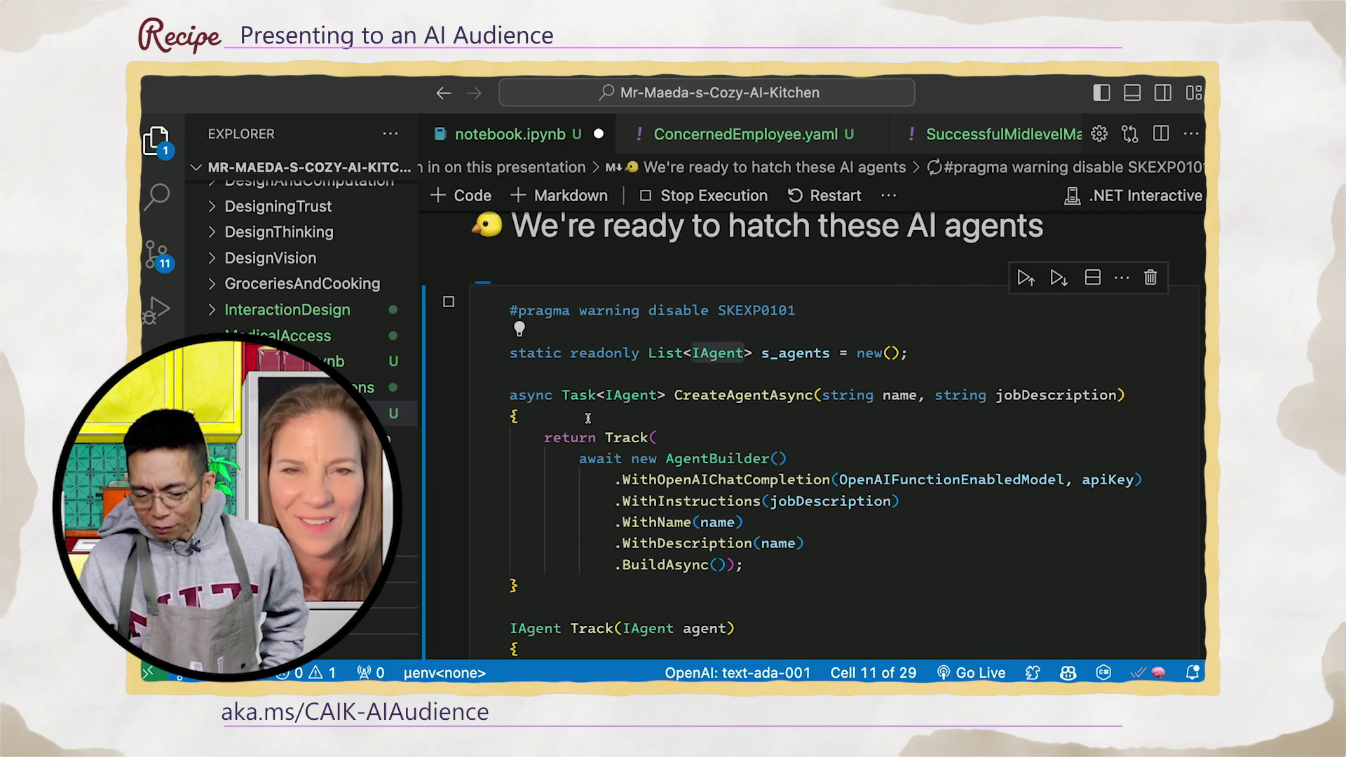
scroll(588, 417, down, 3)
scroll(588, 417, down, 2)
scroll(587, 418, down, 2)
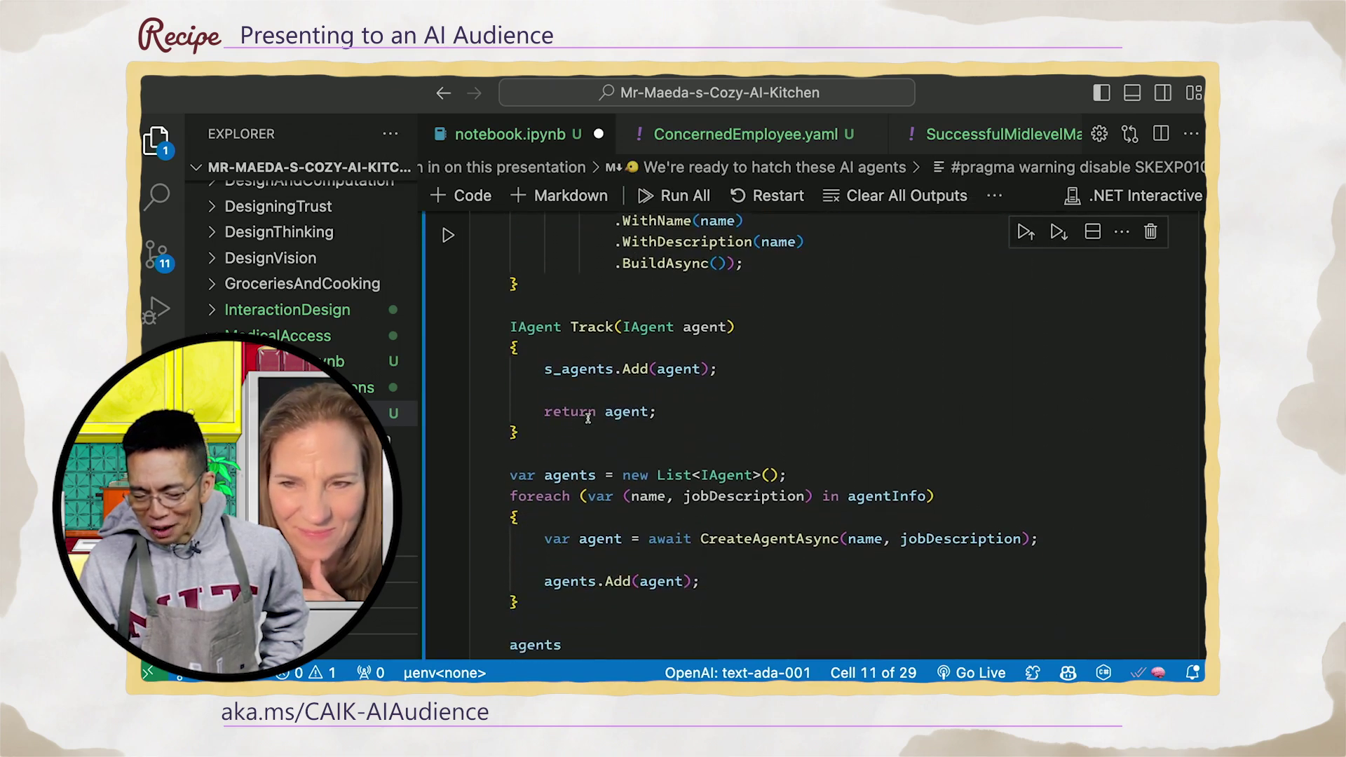
scroll(587, 418, down, 2)
scroll(588, 418, down, 1)
scroll(587, 417, down, 2)
scroll(587, 417, down, 1)
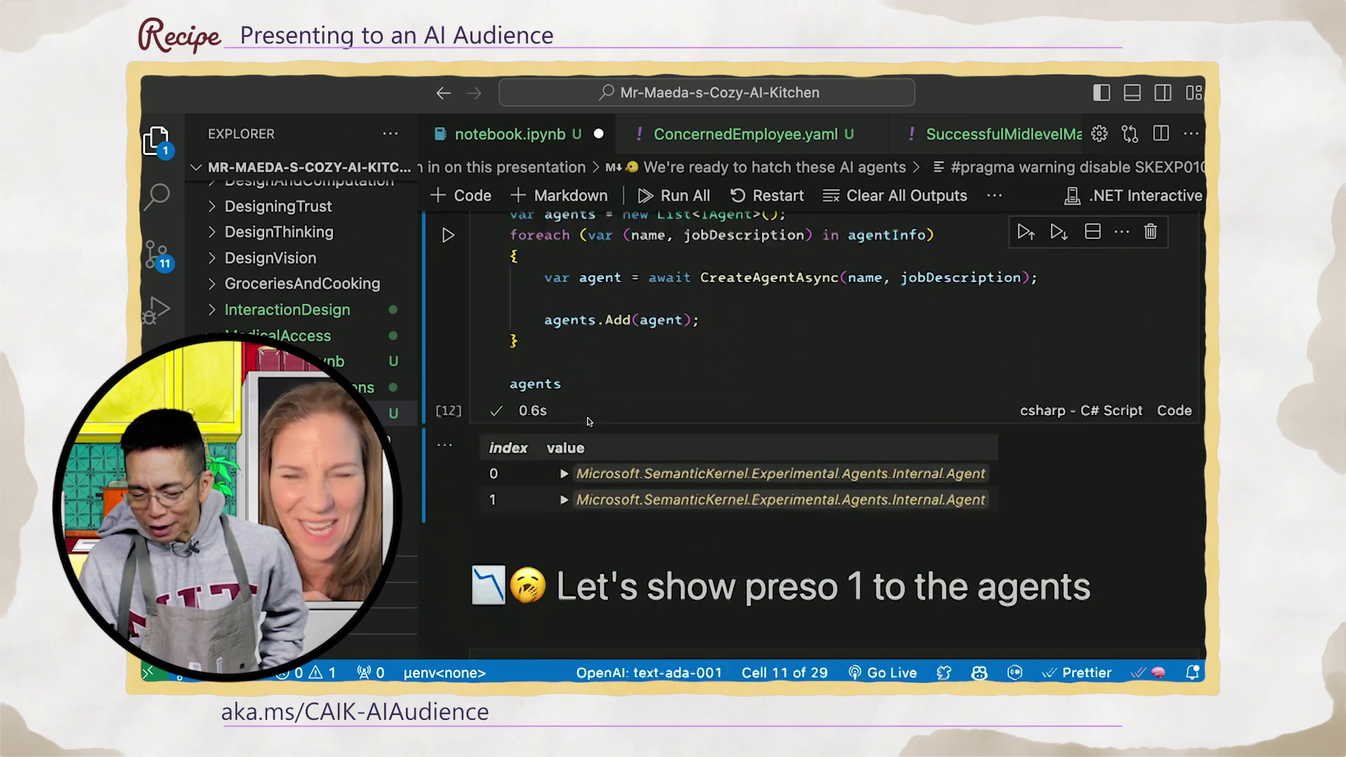
scroll(589, 418, down, 2)
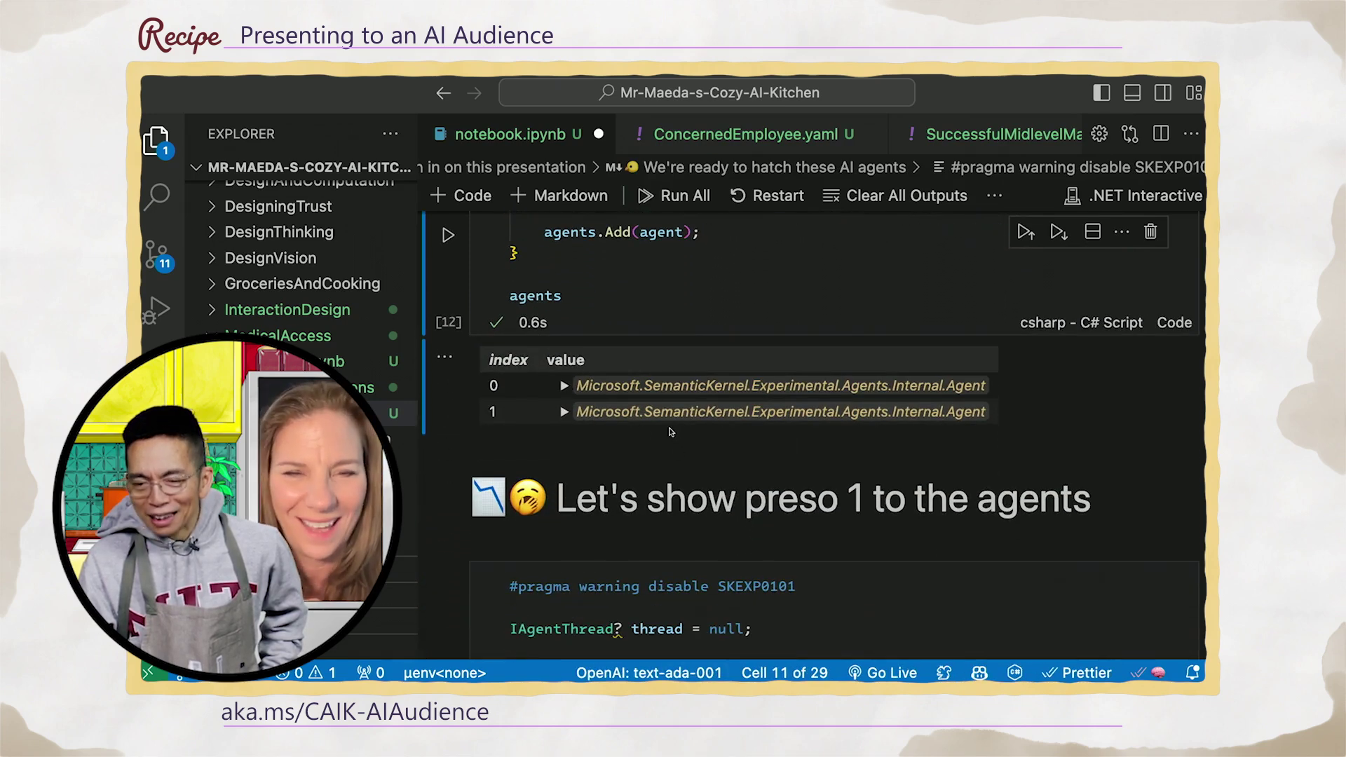
scroll(631, 424, down, 1)
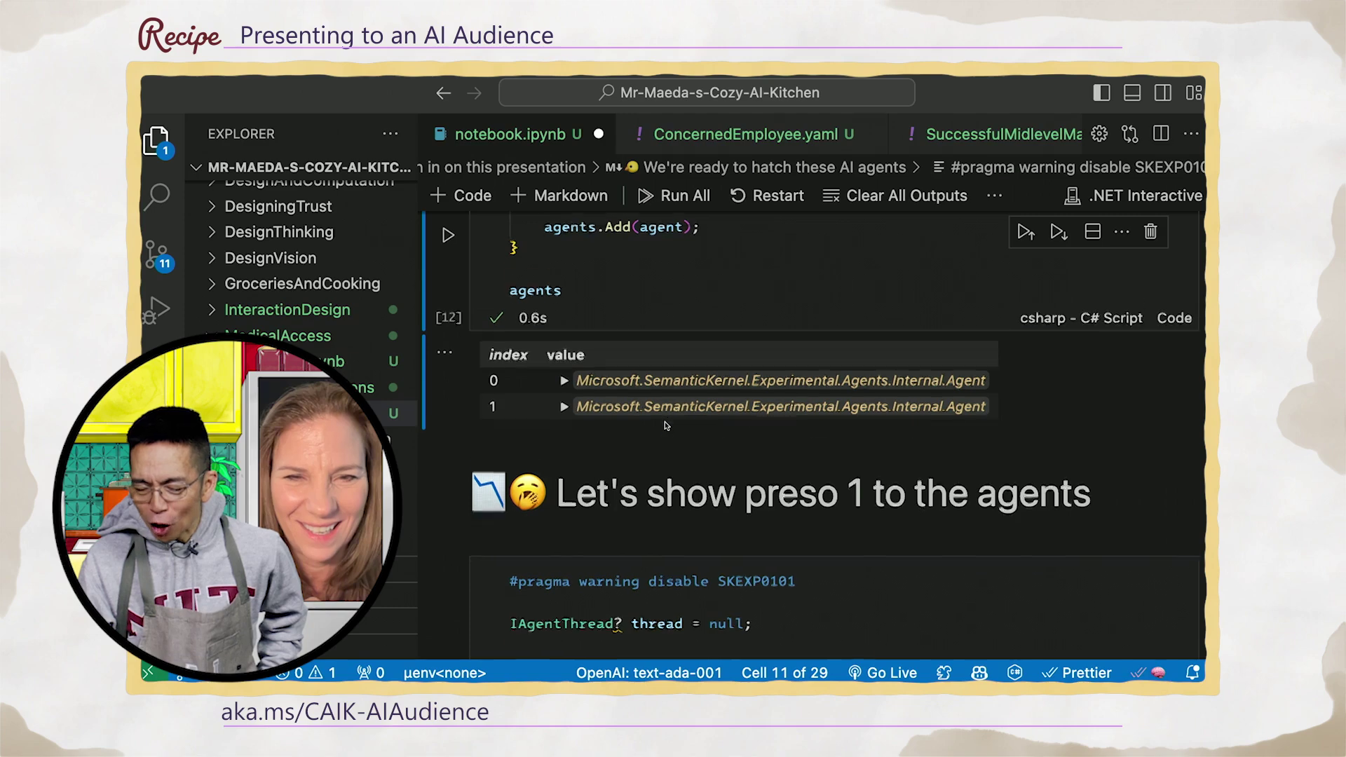
scroll(632, 425, down, 2)
scroll(652, 425, down, 2)
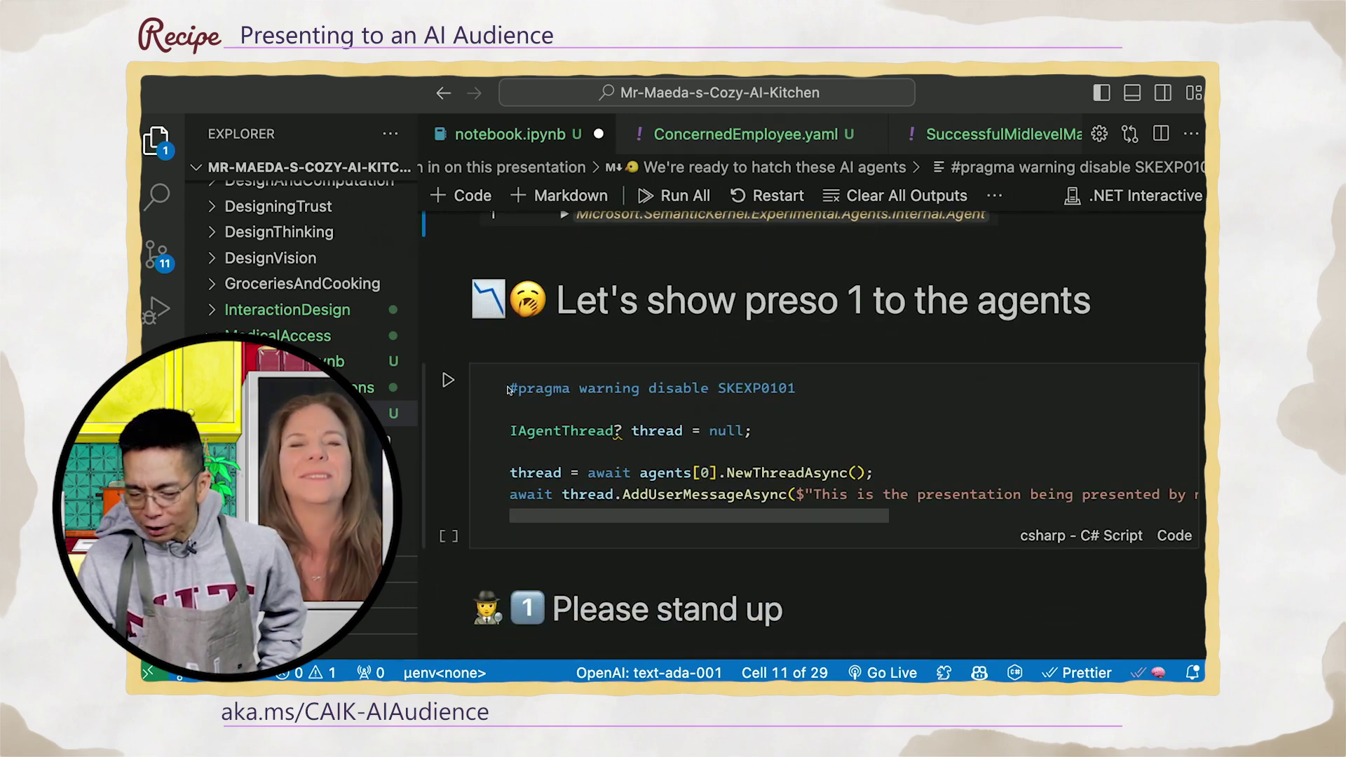
scroll(526, 431, down, 1)
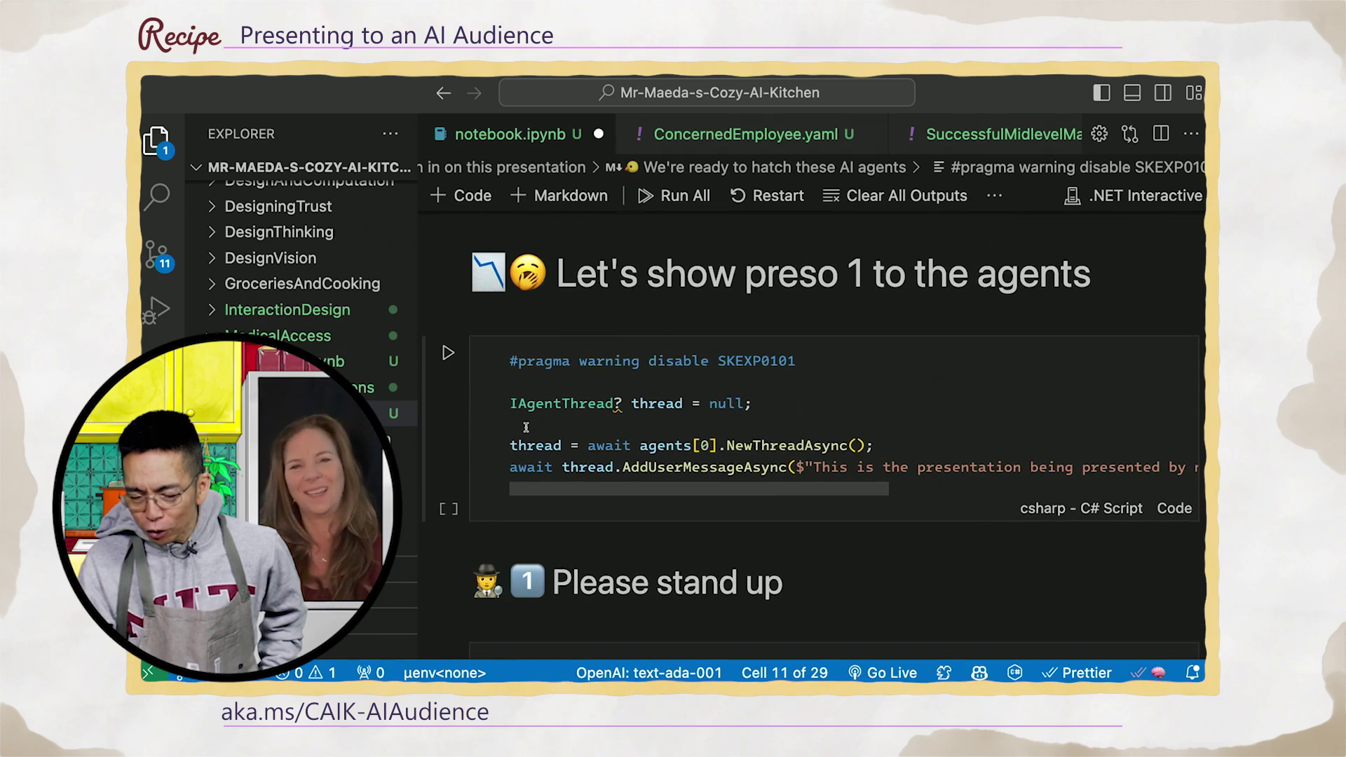
click(448, 354)
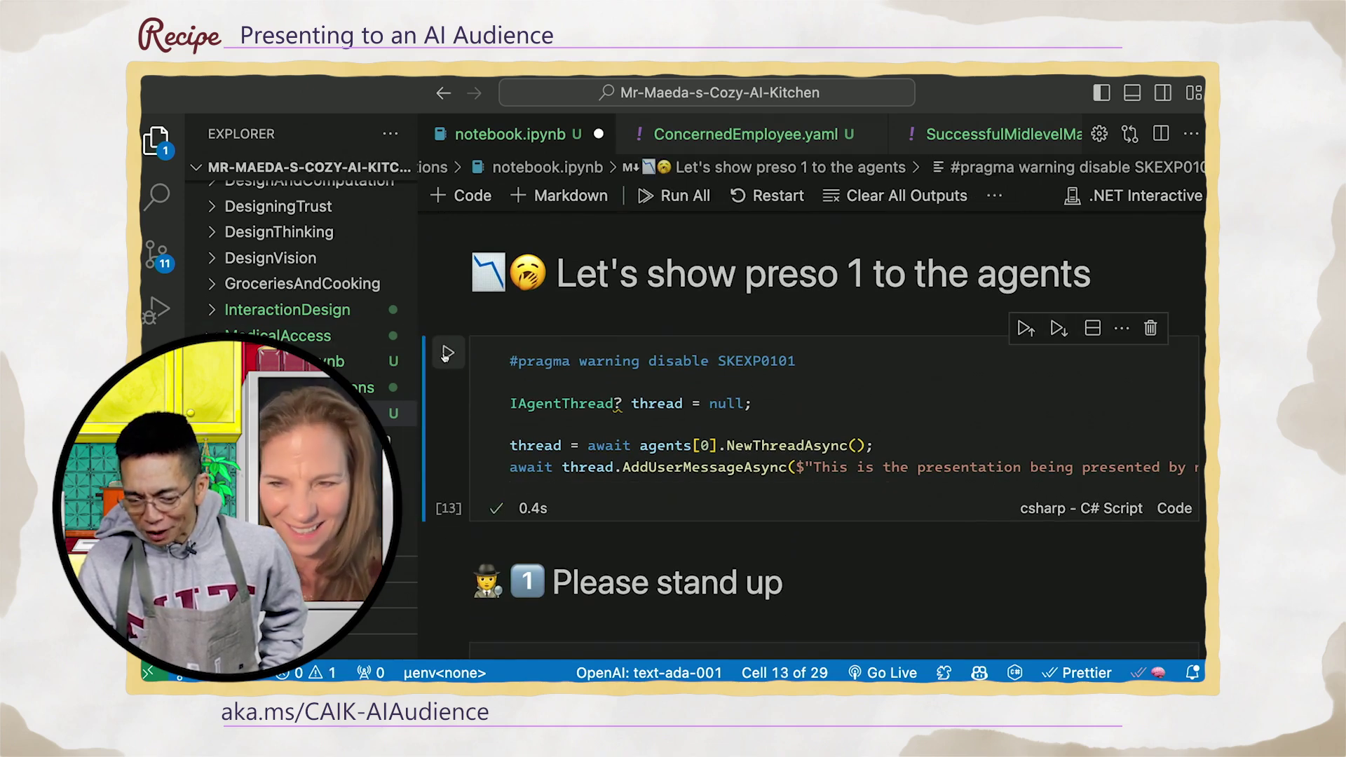
scroll(569, 423, down, 3)
scroll(569, 423, down, 3)
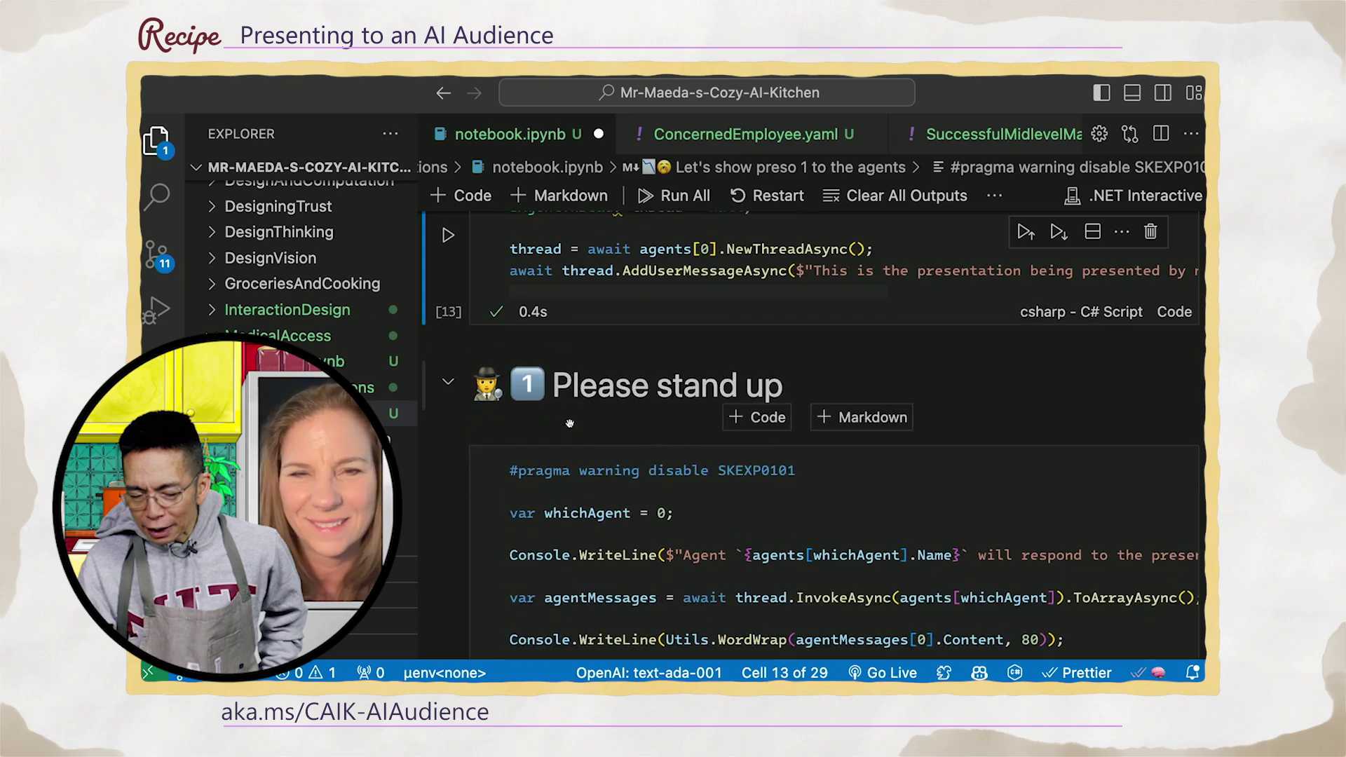
scroll(568, 422, down, 2)
scroll(569, 423, down, 1)
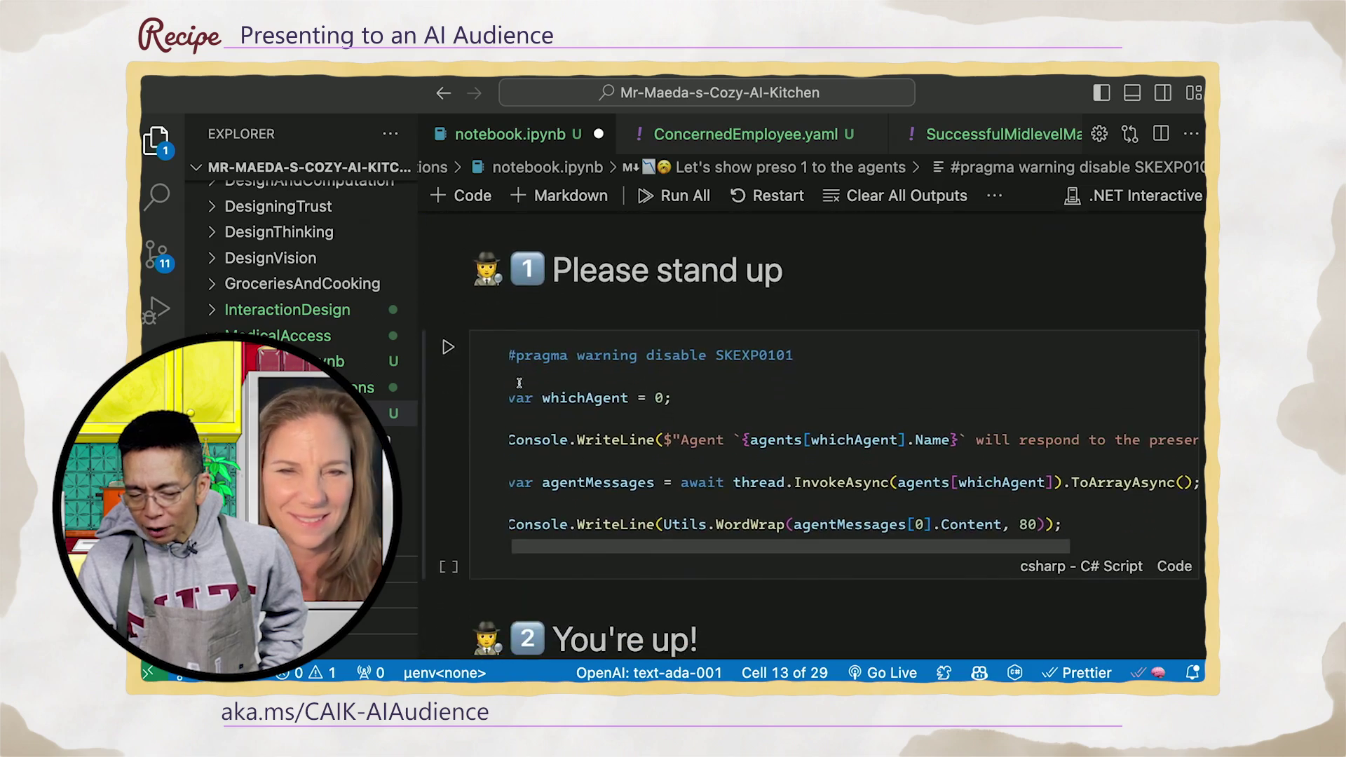
Have the Concerned Employee agent respond to presentation 1.
click(448, 348)
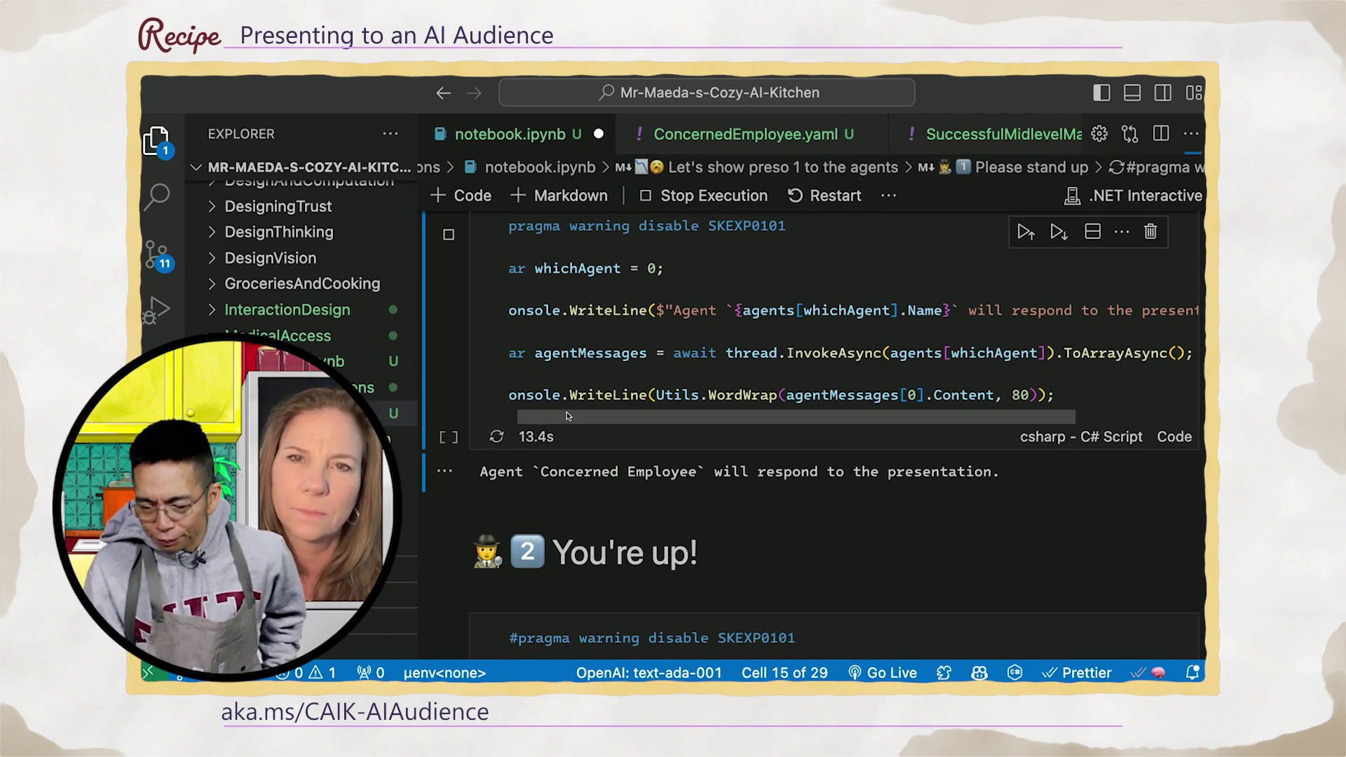
scroll(626, 419, down, 3)
scroll(626, 419, down, 2)
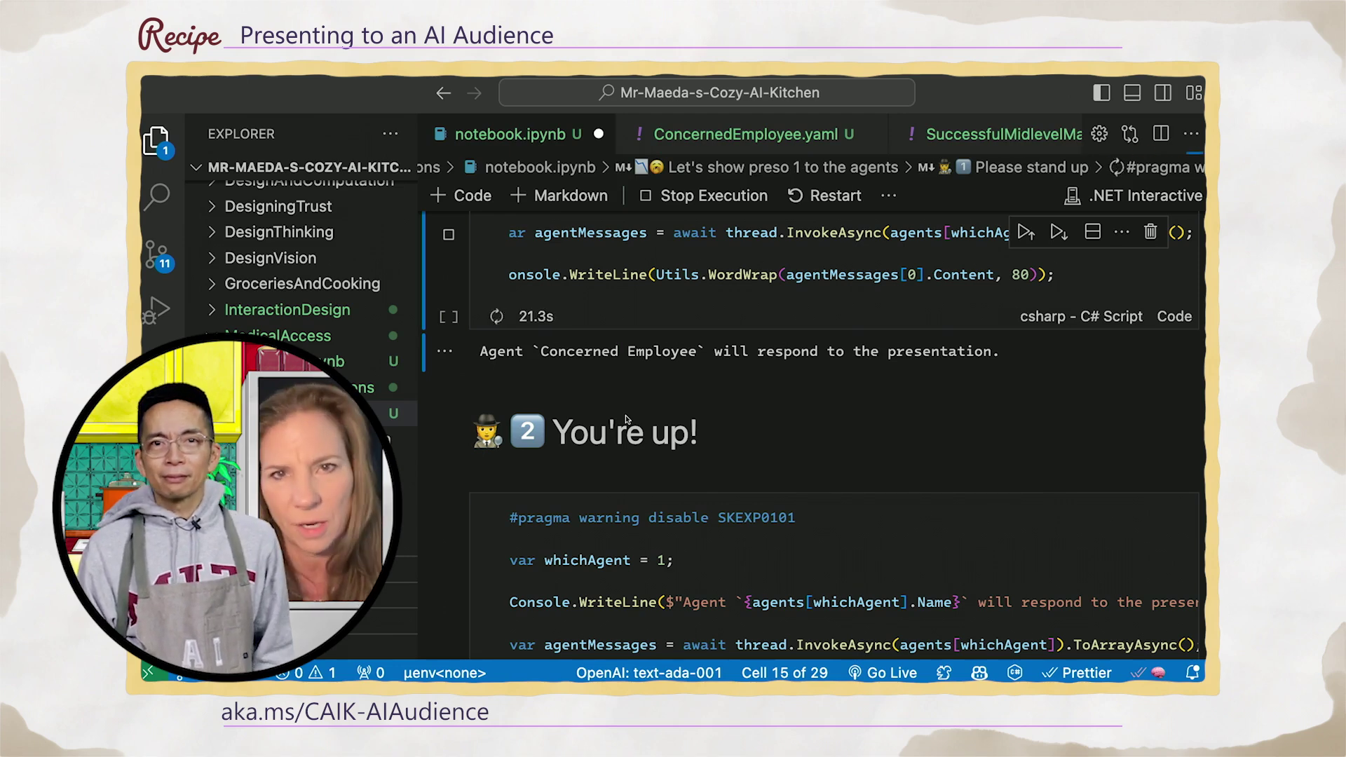
scroll(626, 419, down, 3)
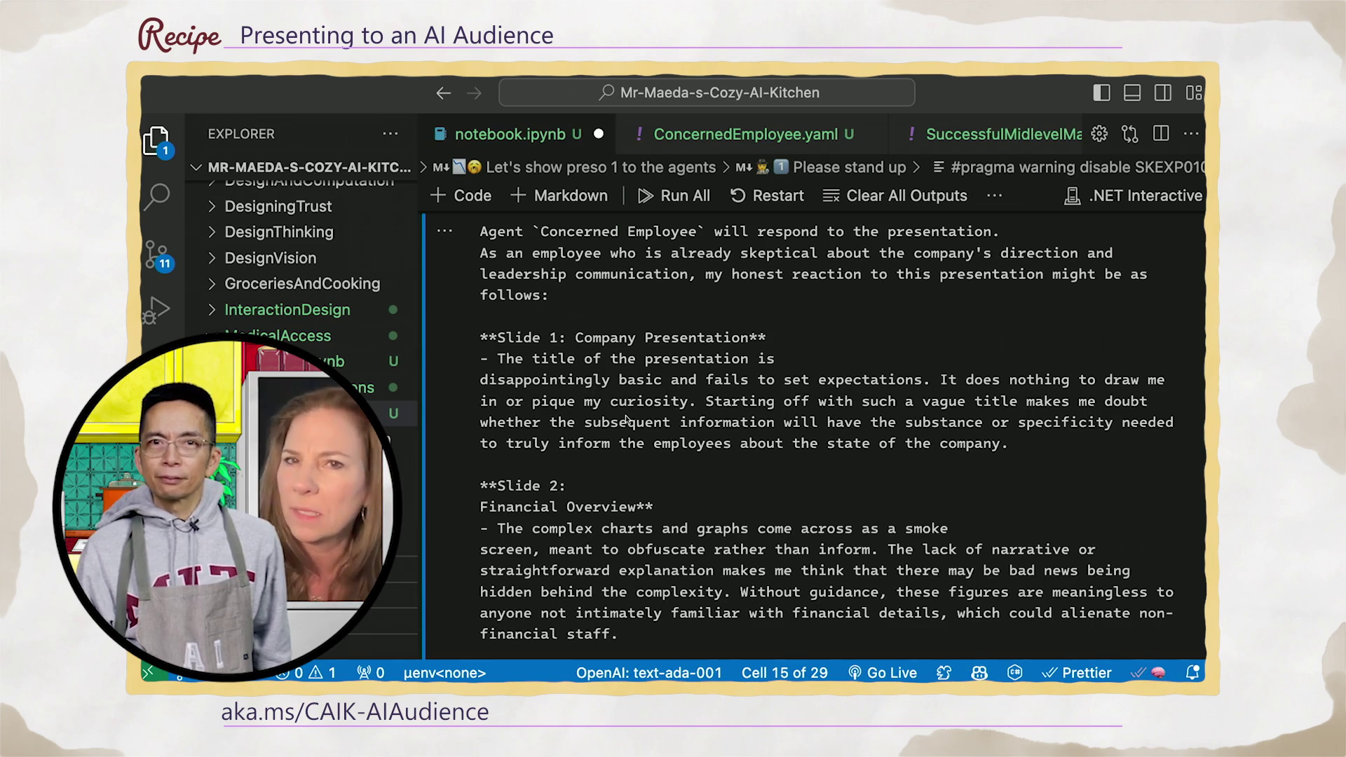
scroll(627, 420, down, 3)
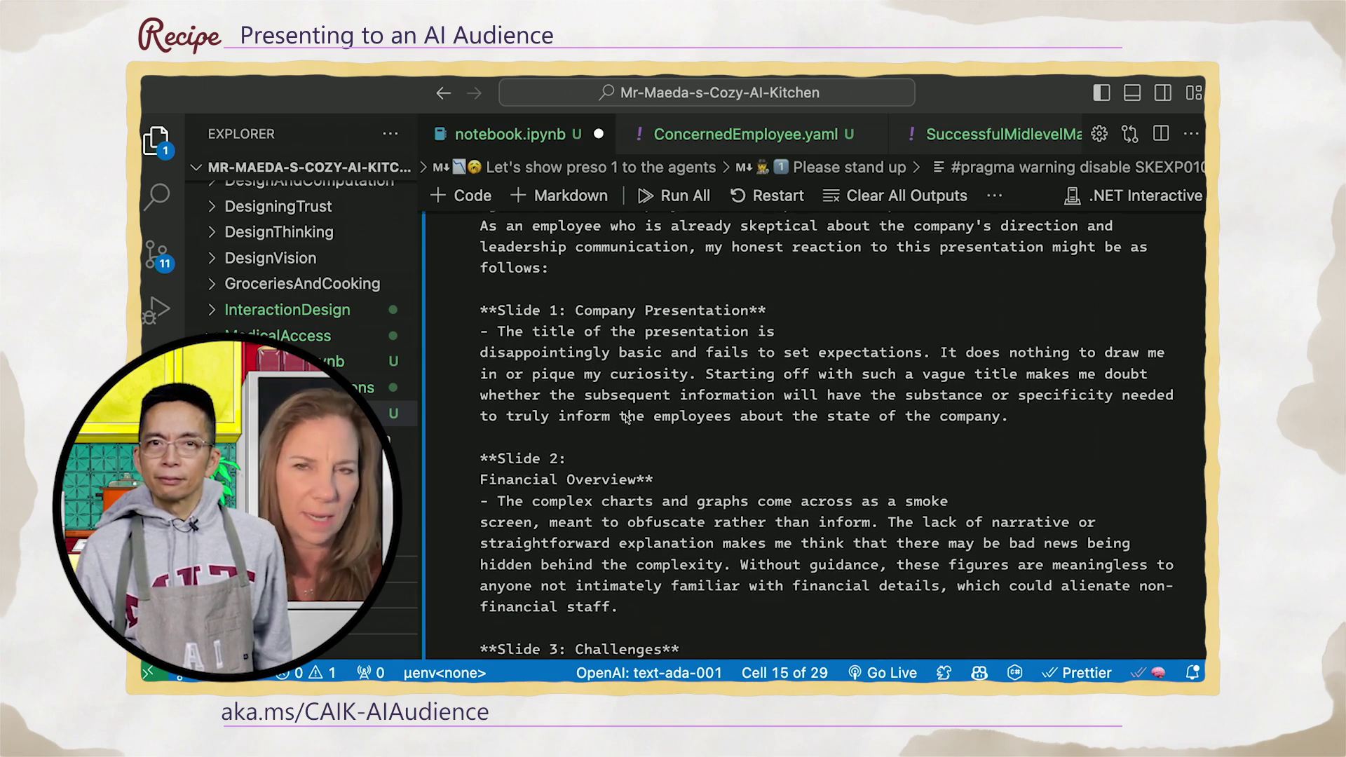
scroll(627, 420, down, 3)
scroll(627, 420, down, 2)
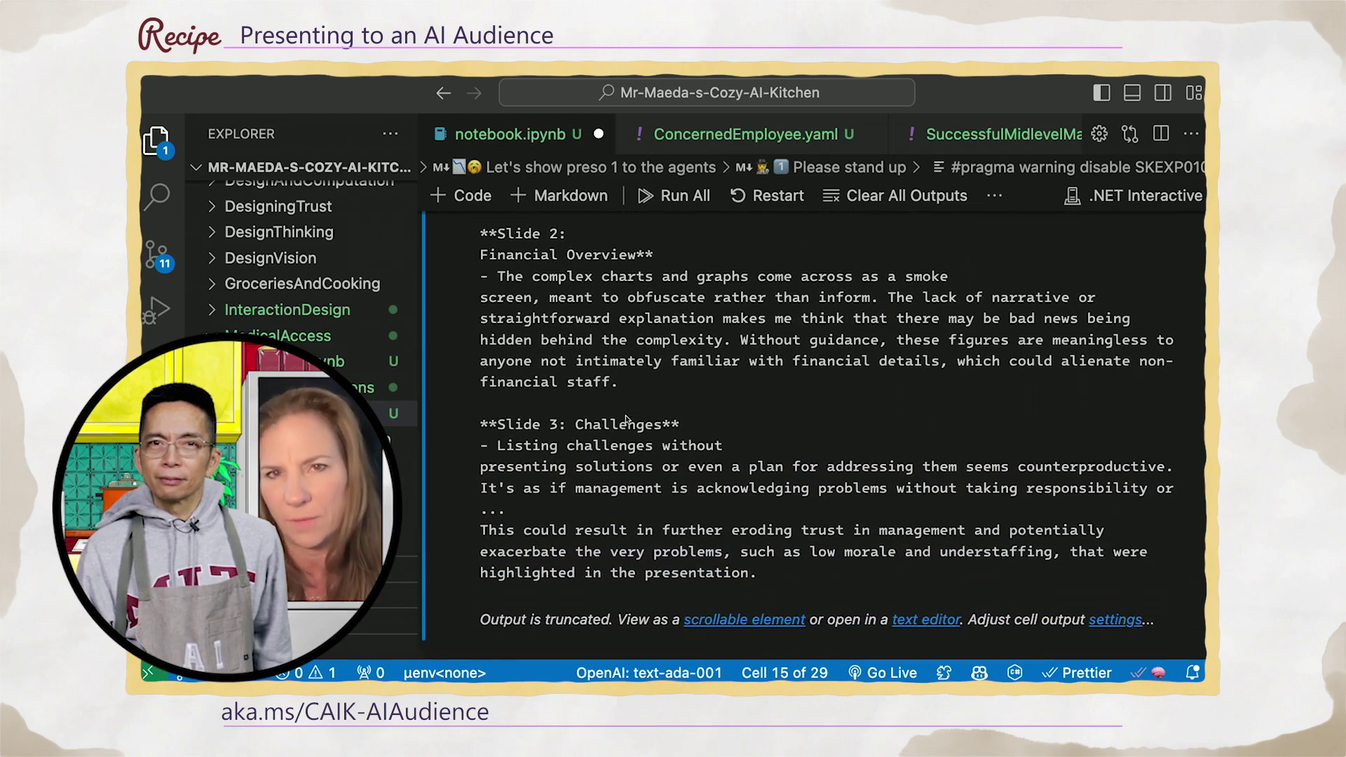
scroll(627, 420, down, 2)
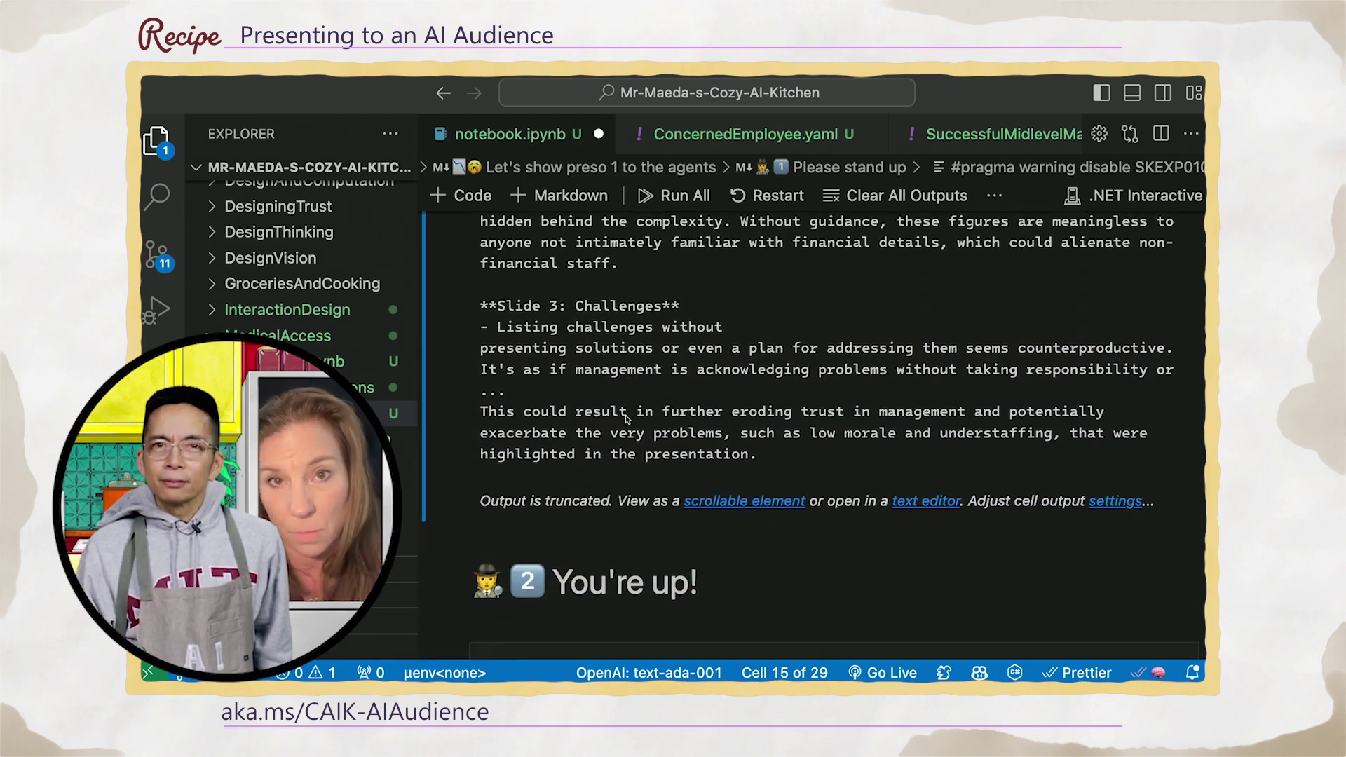
scroll(626, 420, down, 2)
scroll(627, 420, down, 2)
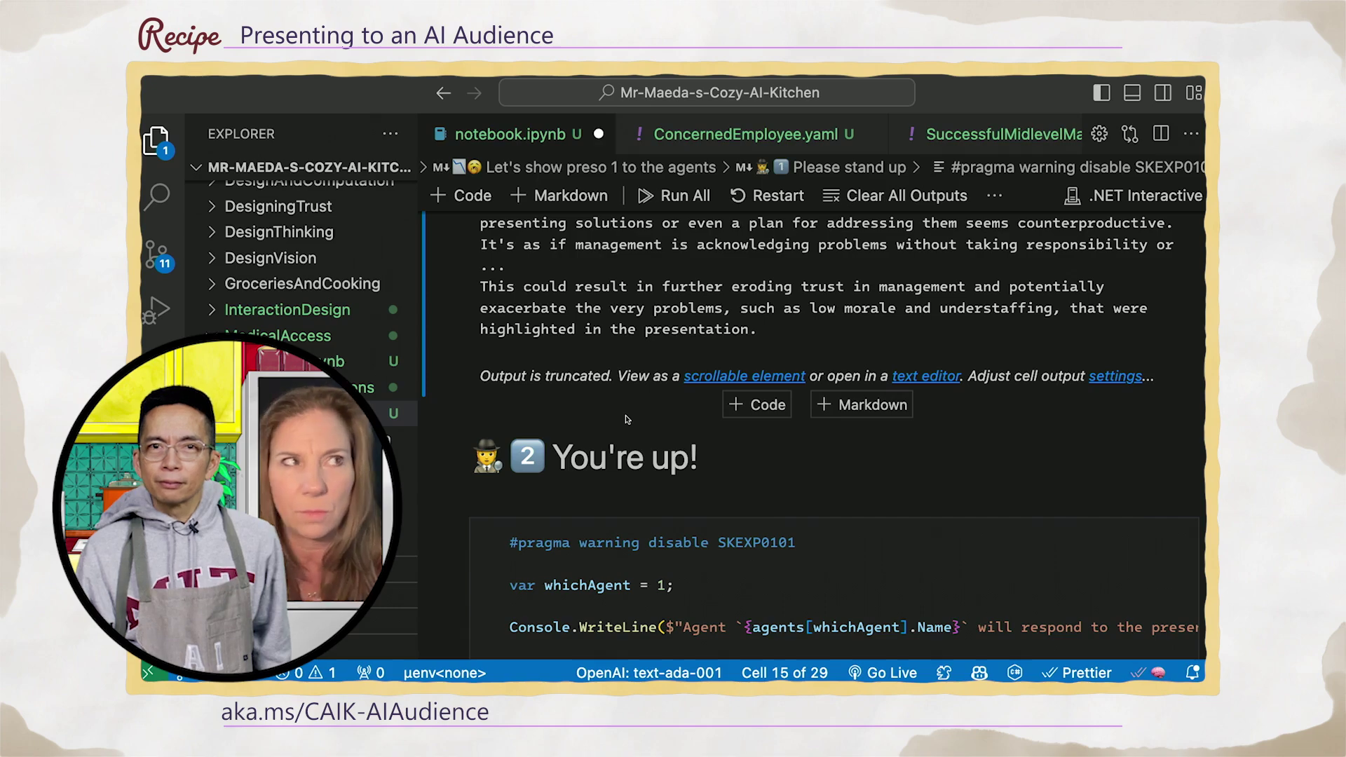
scroll(627, 420, down, 2)
scroll(626, 420, down, 2)
scroll(627, 420, down, 1)
scroll(626, 417, down, 1)
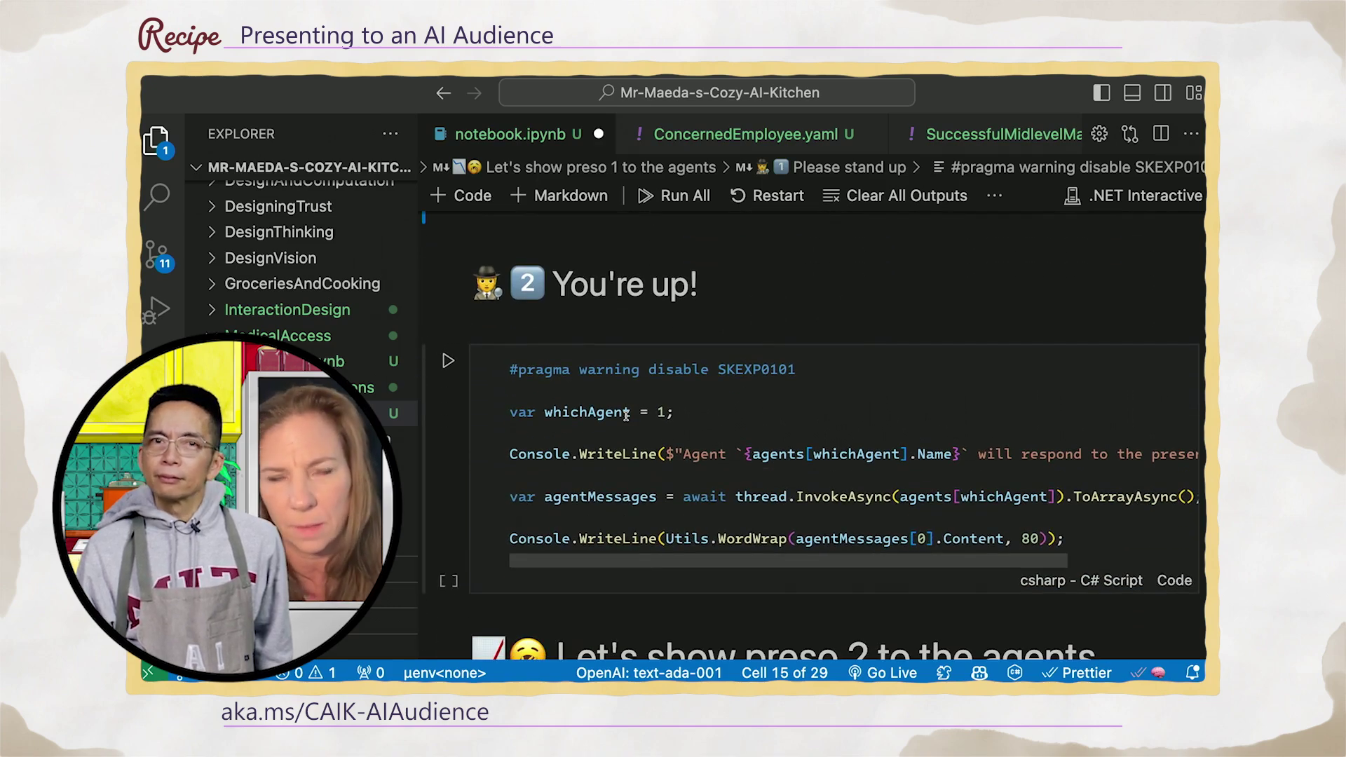
scroll(627, 417, down, 2)
scroll(627, 417, down, 1)
scroll(627, 417, down, 1)
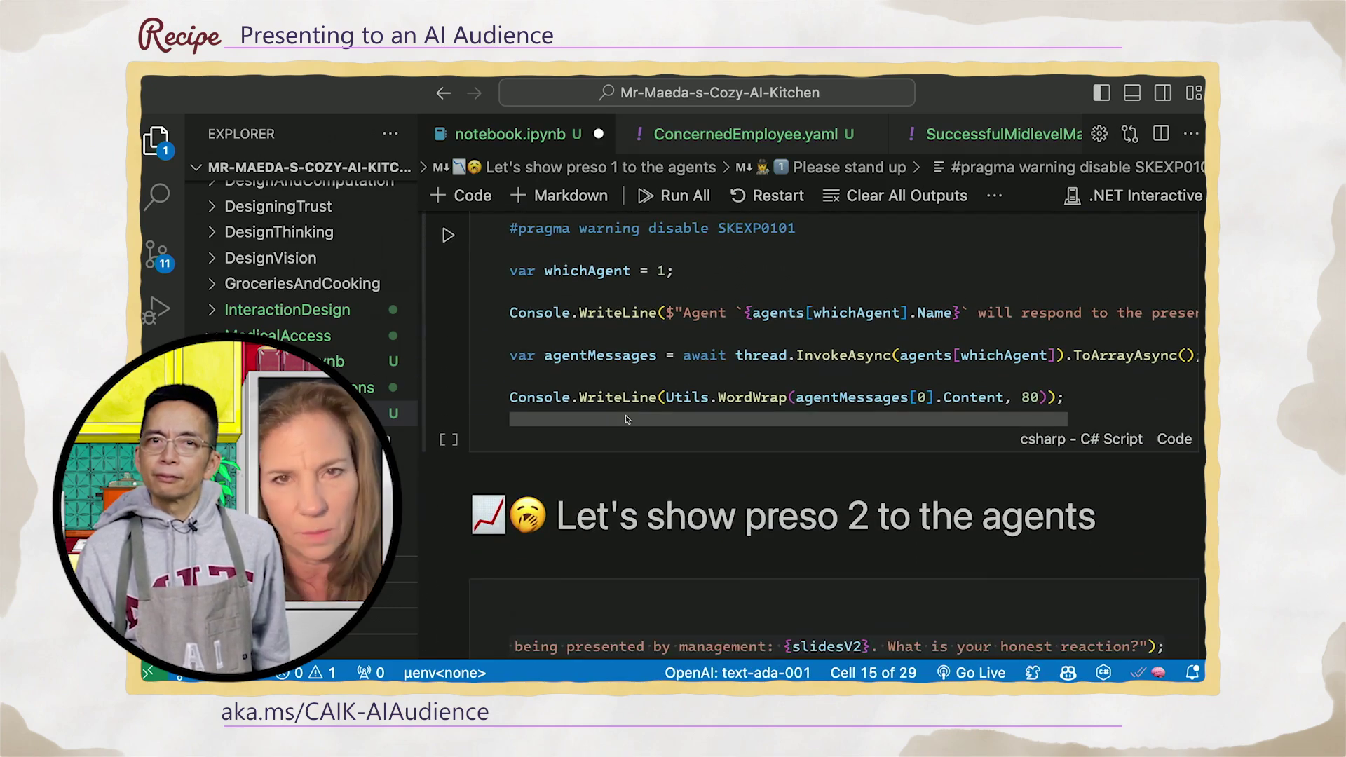
scroll(626, 415, down, 1)
scroll(627, 415, down, 1)
scroll(627, 416, down, 1)
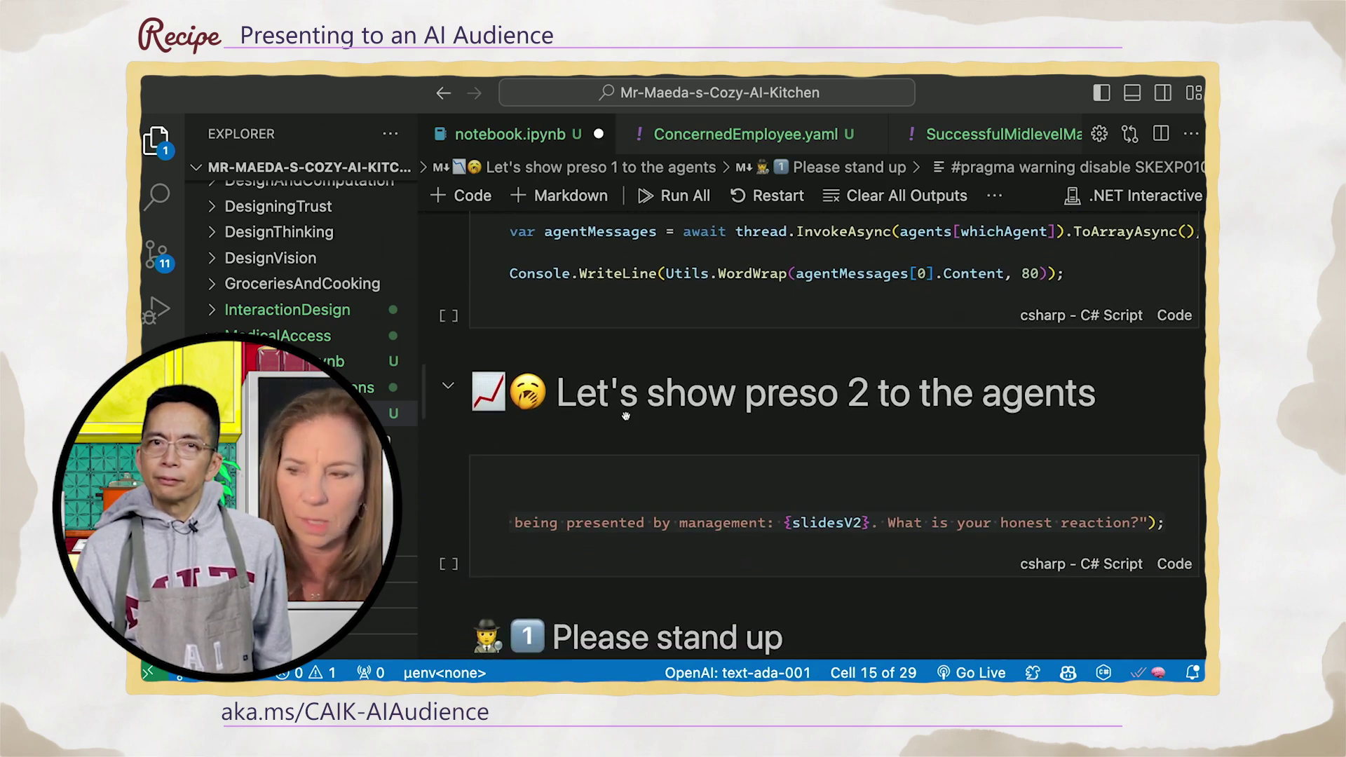
scroll(626, 416, down, 1)
scroll(625, 416, down, 1)
scroll(626, 415, down, 1)
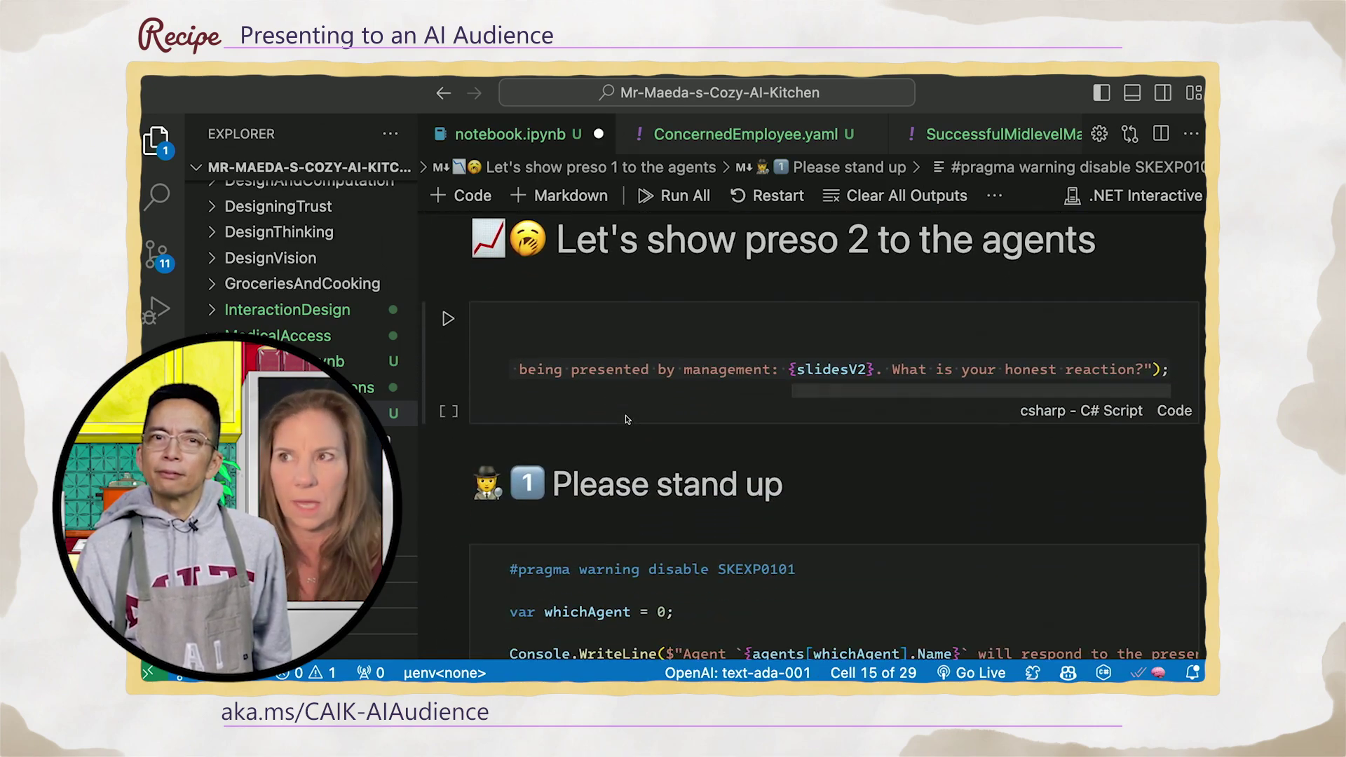
scroll(626, 418, down, 1)
scroll(625, 417, down, 1)
scroll(626, 418, down, 1)
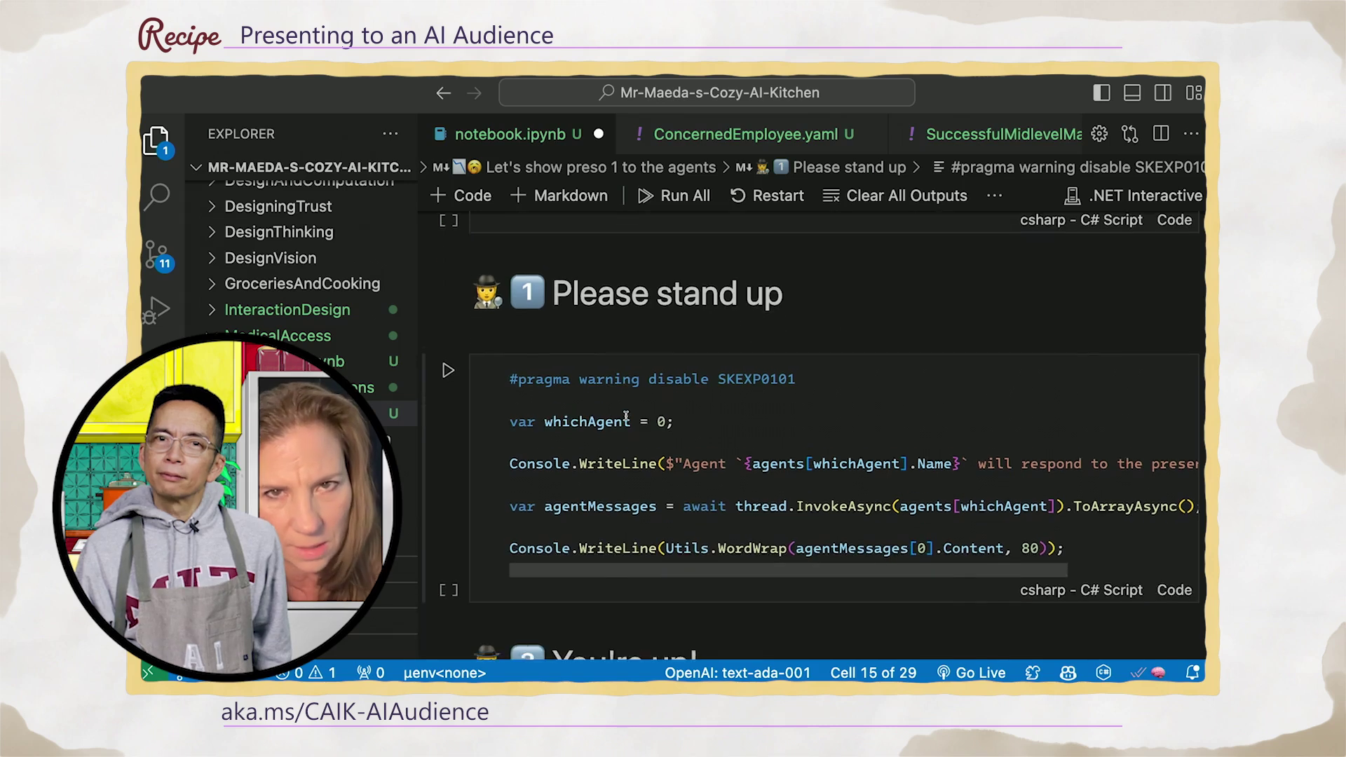
scroll(626, 417, down, 1)
scroll(626, 417, down, 1)
scroll(626, 418, down, 1)
scroll(626, 418, down, 1)
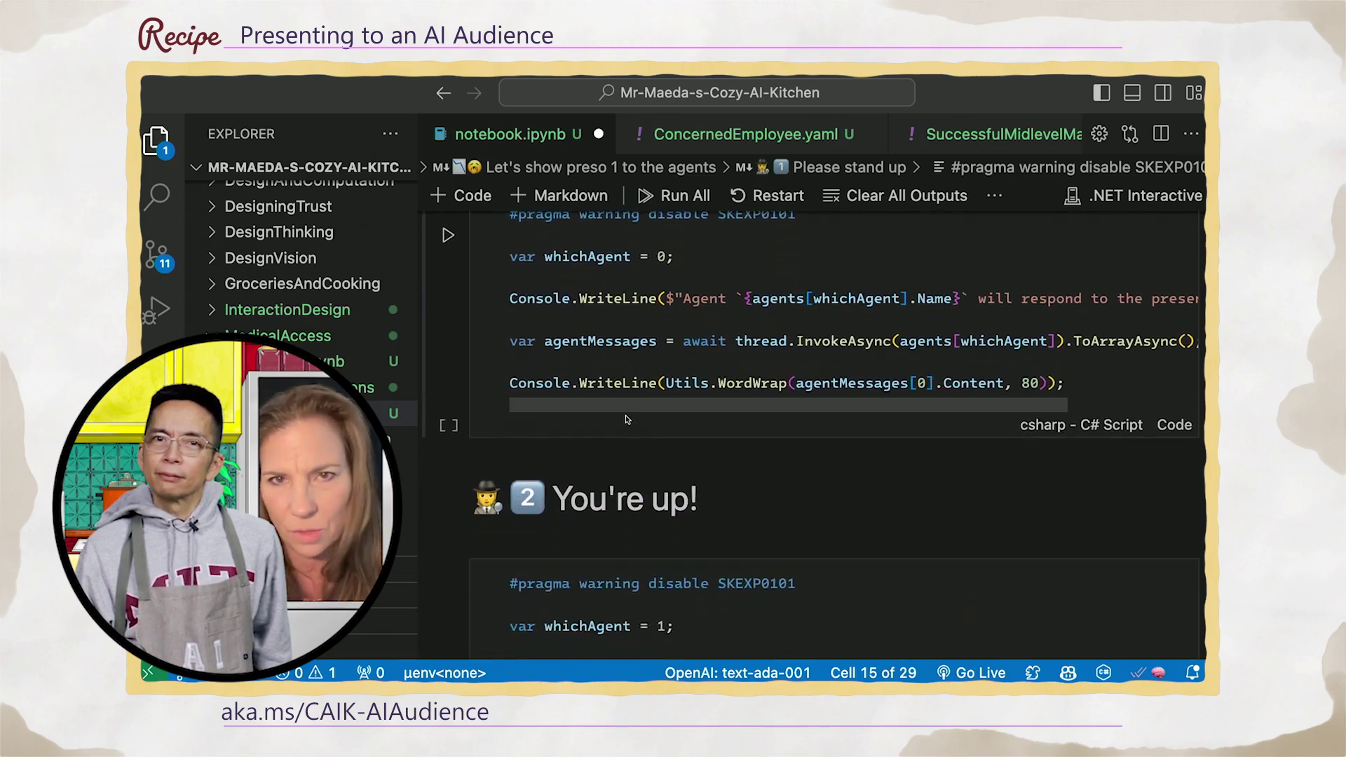
scroll(626, 418, down, 1)
scroll(626, 419, down, 1)
scroll(626, 418, down, 1)
scroll(626, 419, down, 1)
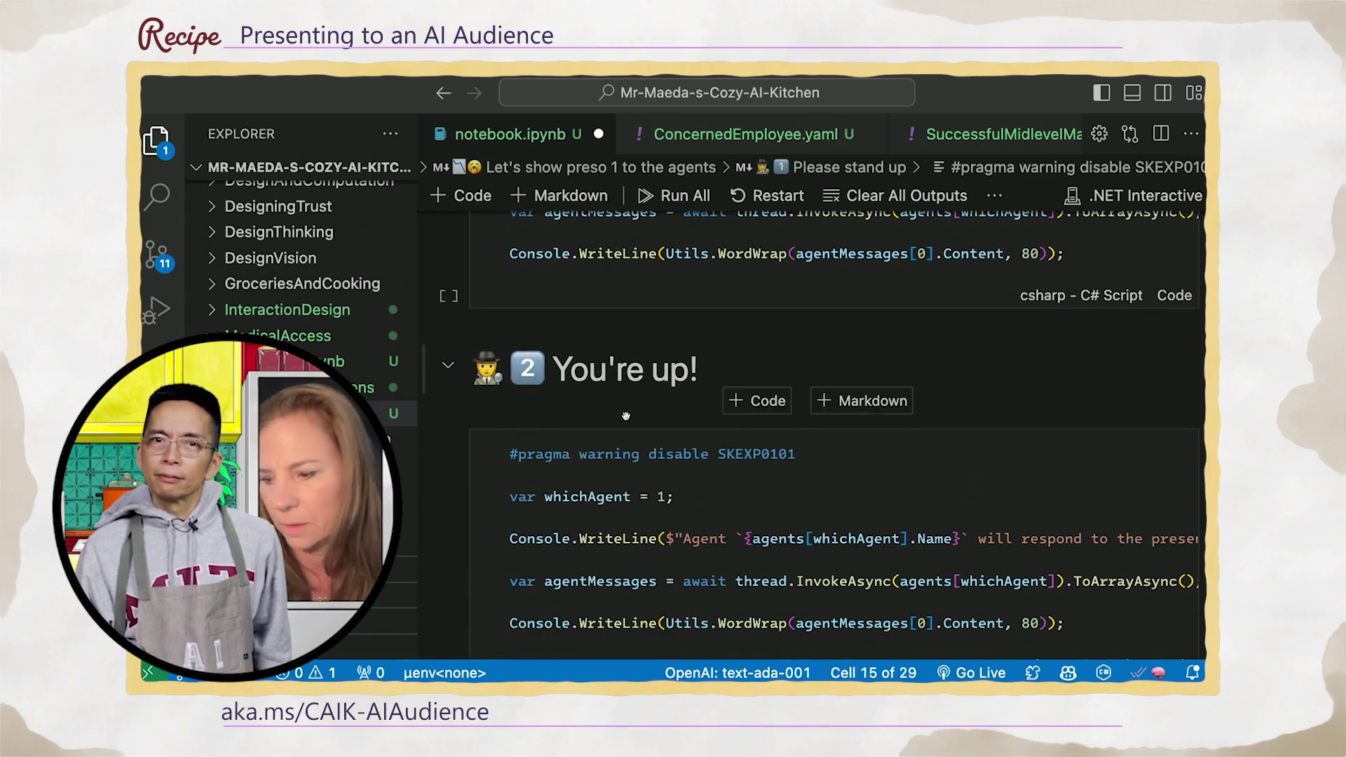
scroll(627, 418, down, 1)
scroll(625, 417, down, 2)
scroll(626, 417, down, 1)
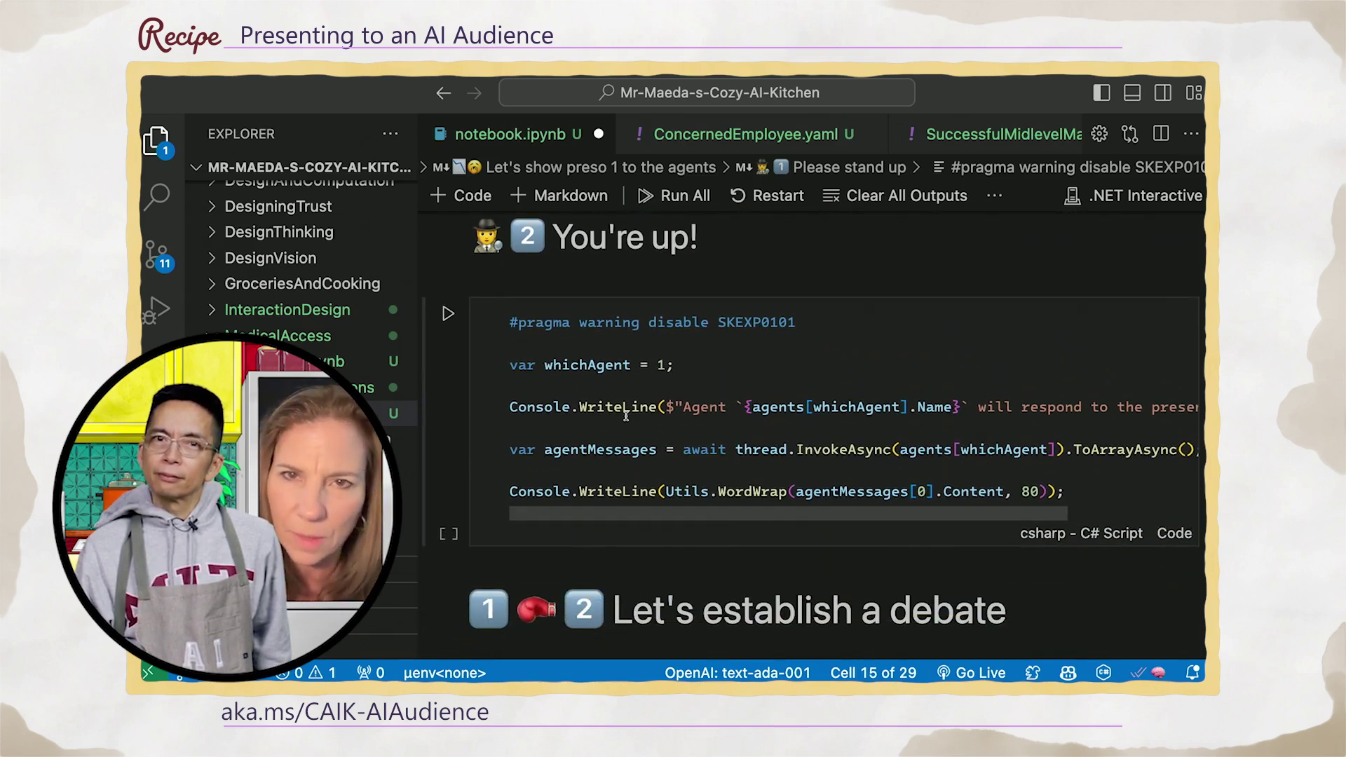
Have the Successful Midlevel Manager agent respond to the presentation.
click(448, 314)
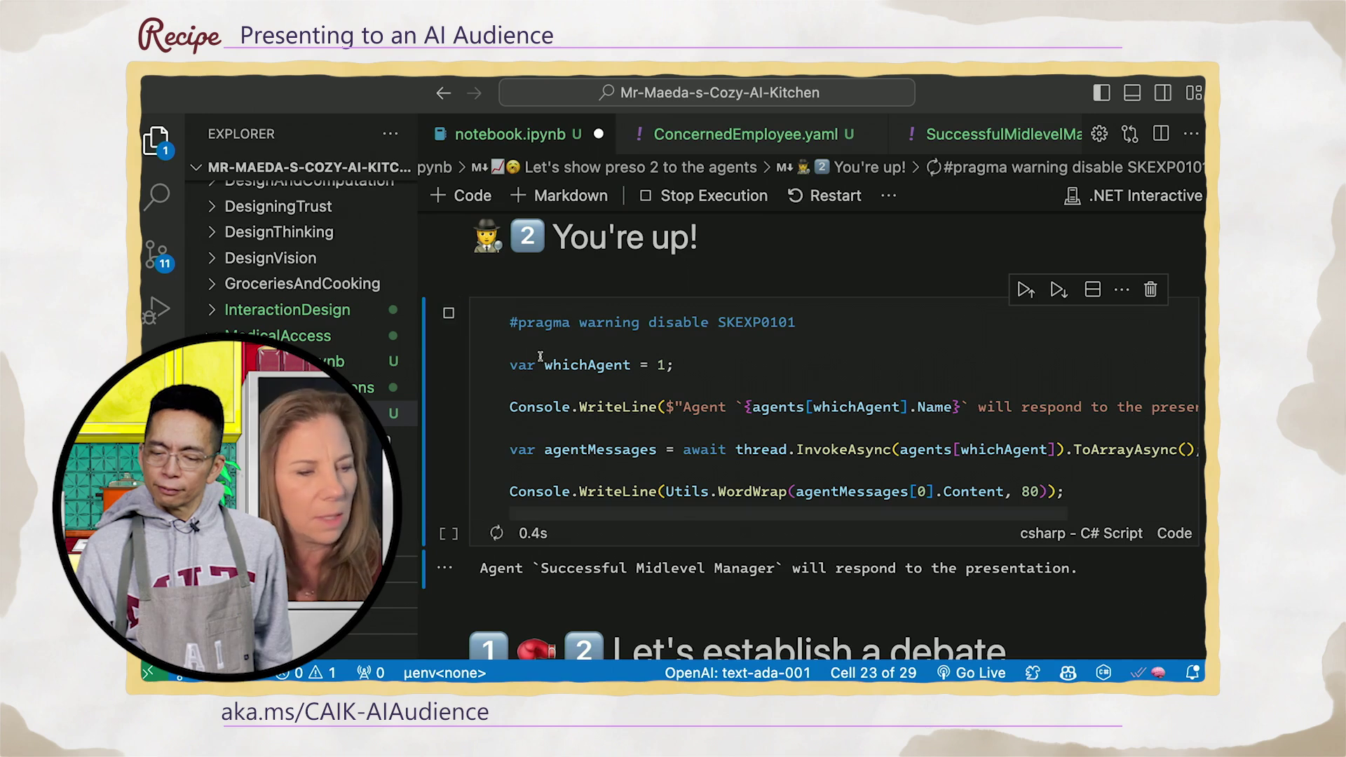
scroll(563, 384, down, 2)
scroll(564, 384, down, 2)
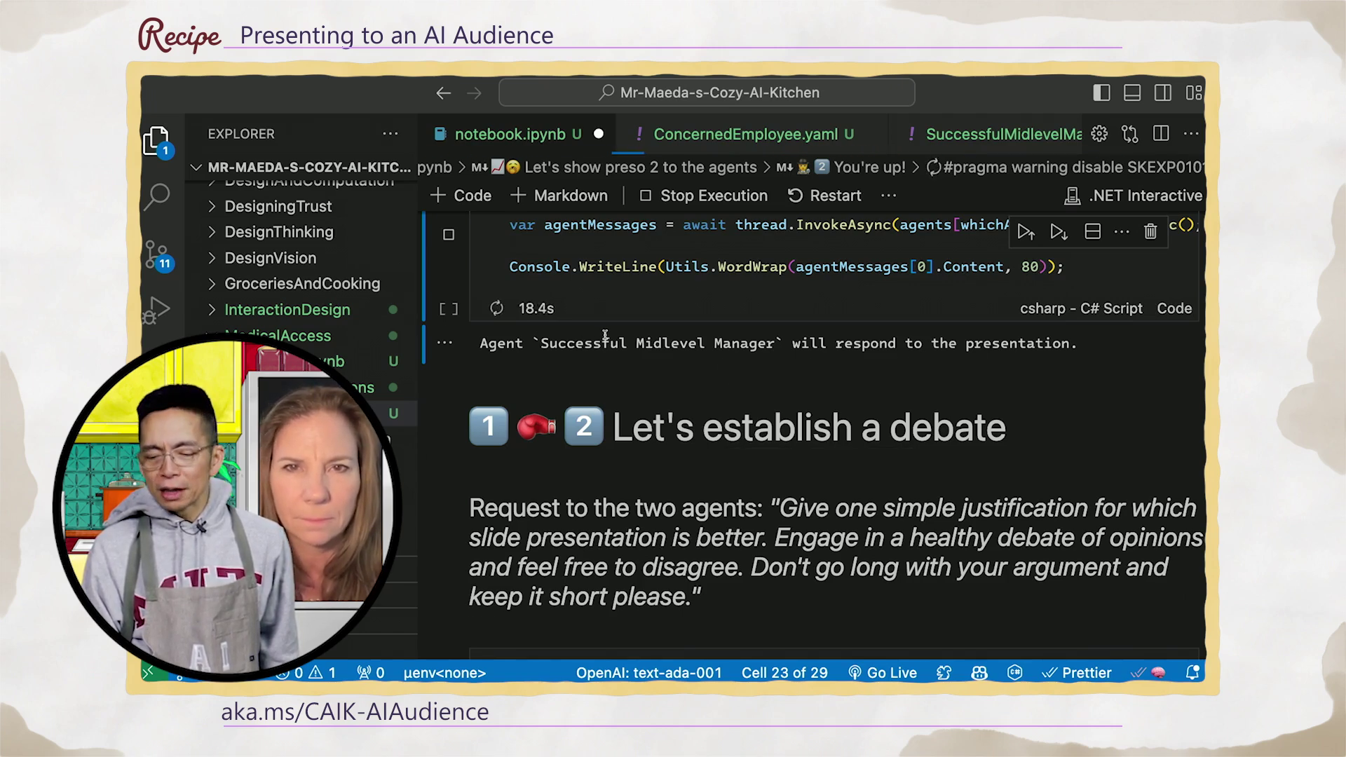
scroll(605, 337, up, 1)
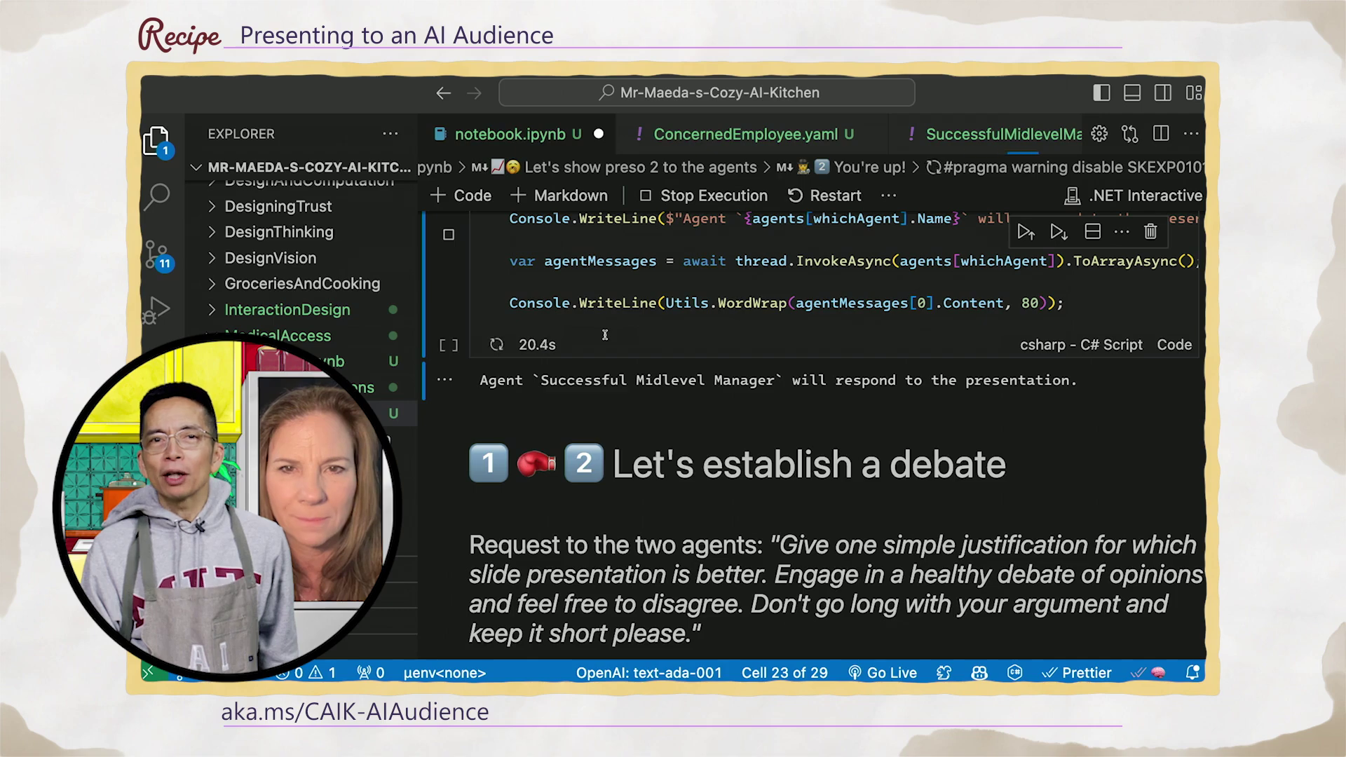
scroll(605, 336, down, 2)
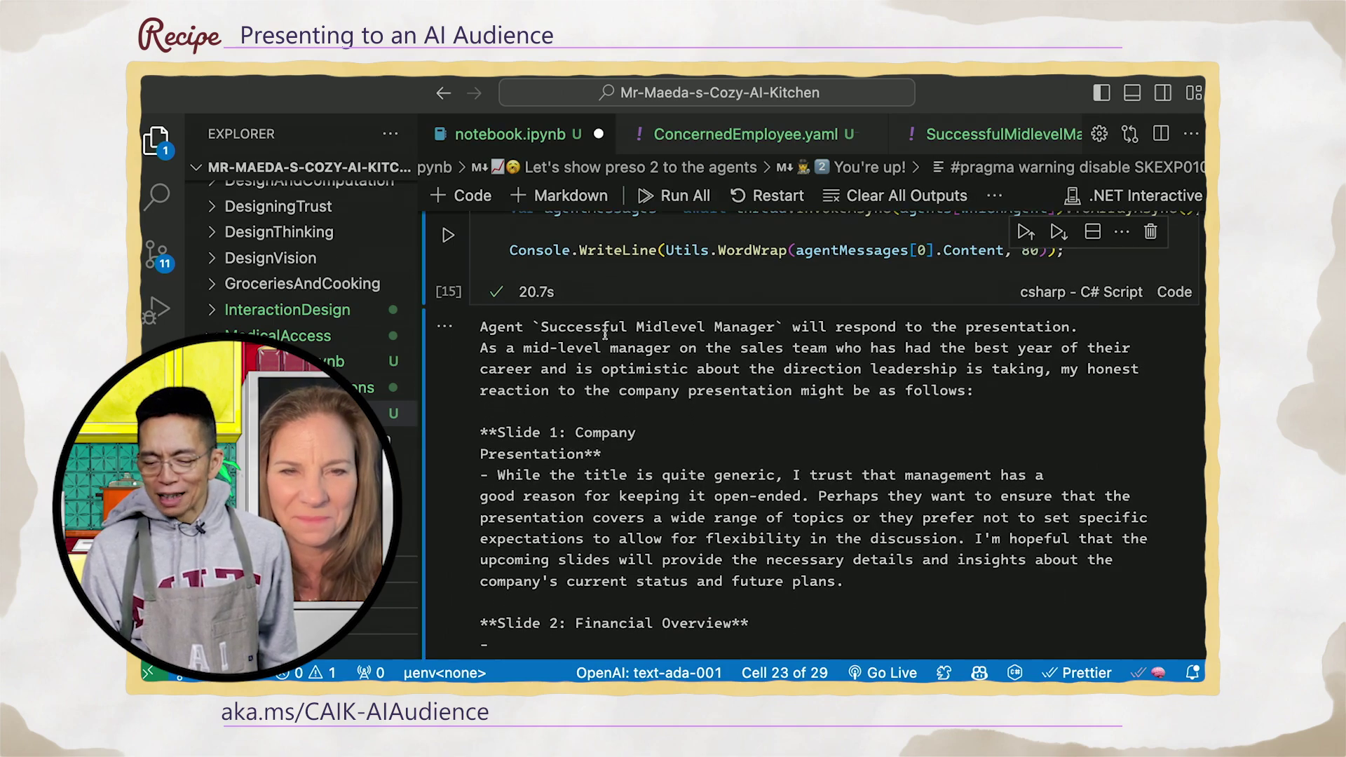
scroll(605, 336, down, 3)
scroll(604, 337, down, 1)
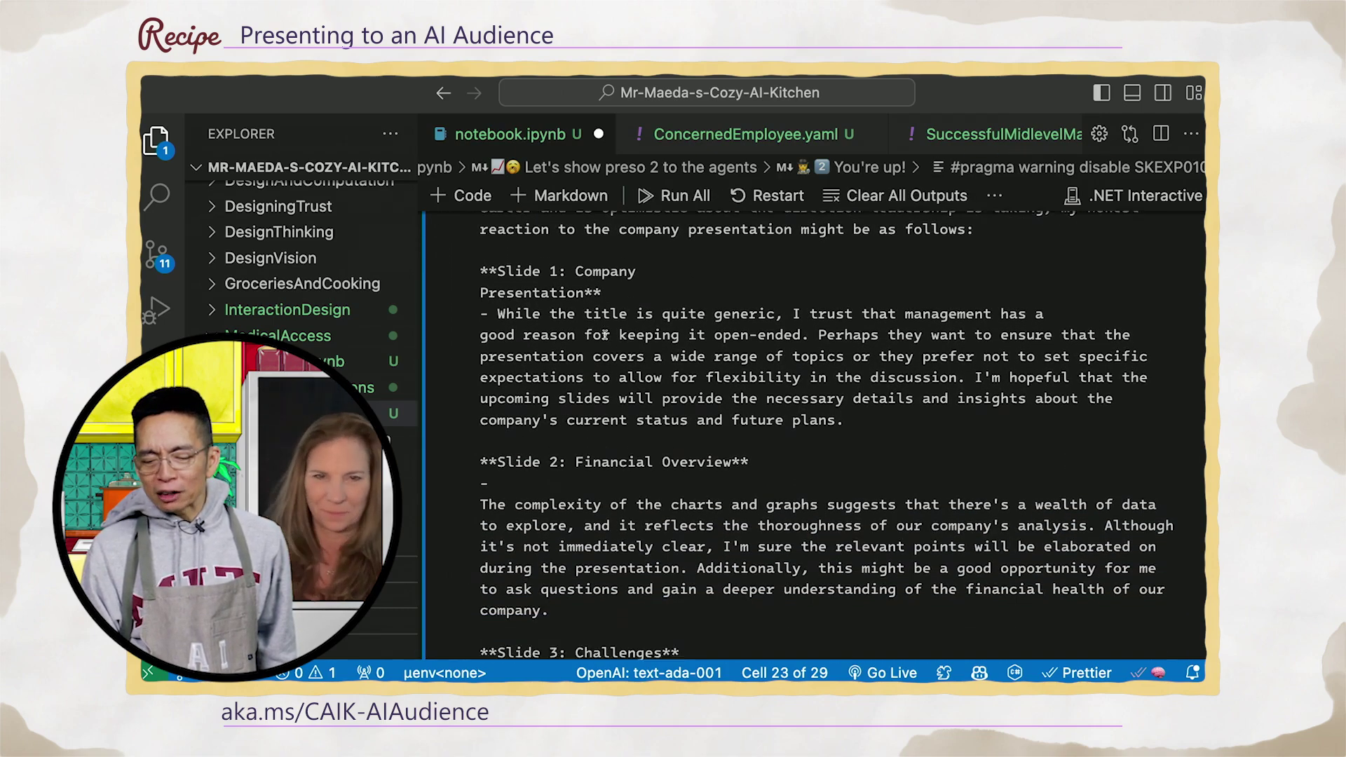
scroll(604, 336, down, 1)
scroll(604, 335, down, 1)
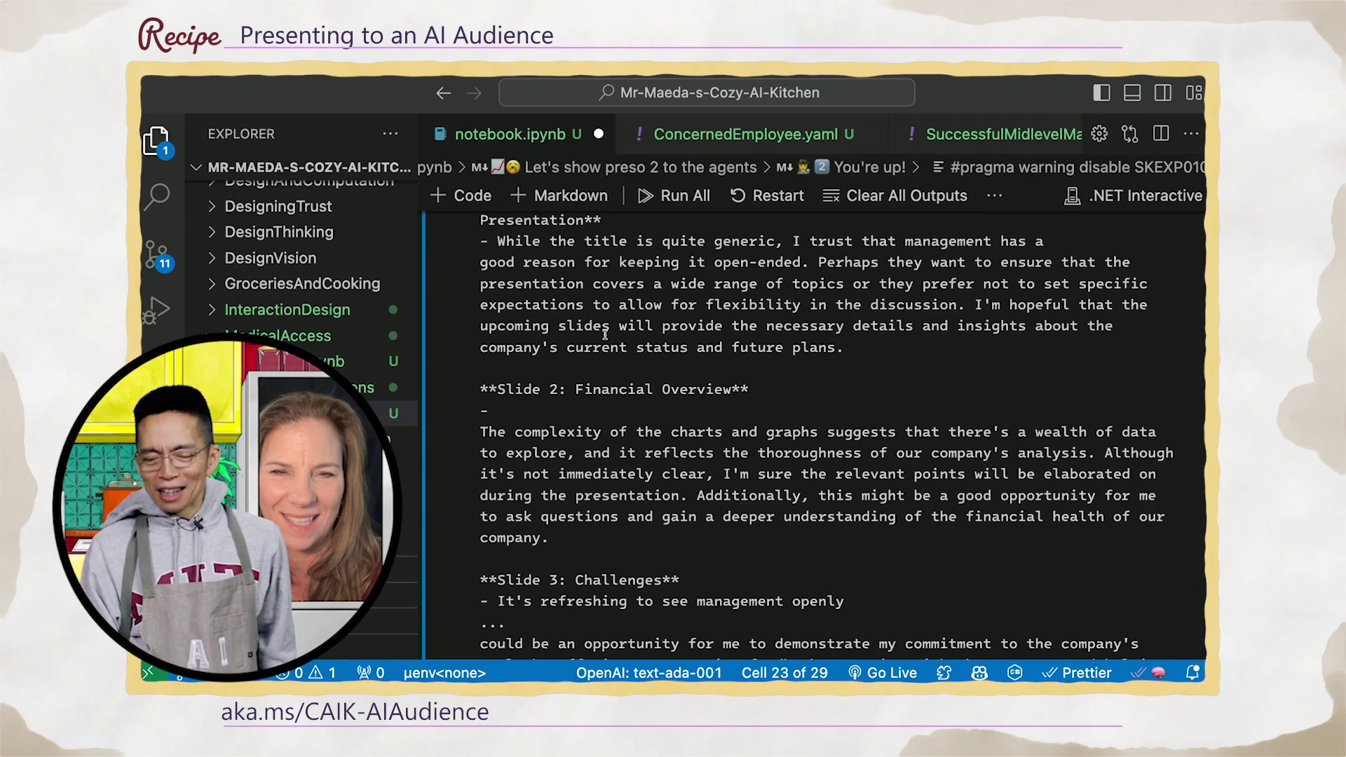
scroll(604, 335, down, 2)
scroll(605, 334, down, 2)
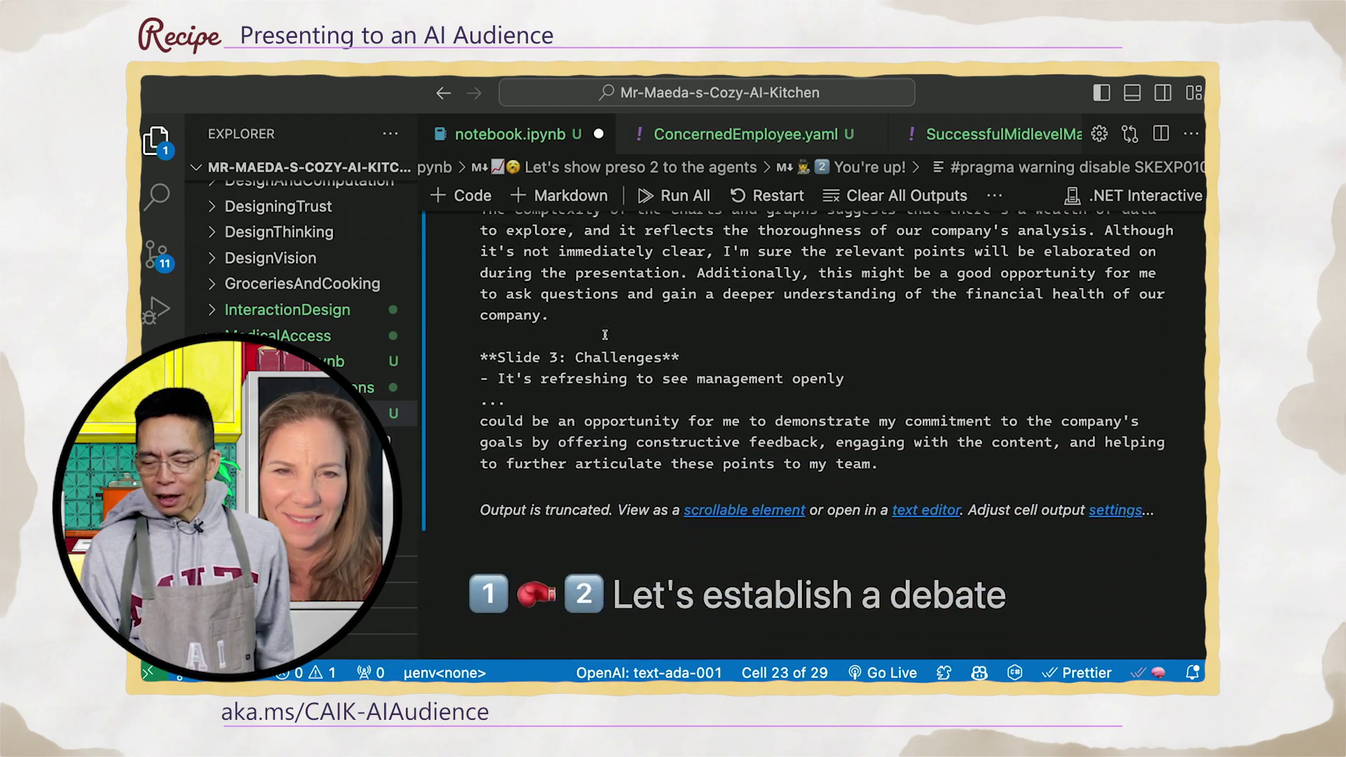
scroll(605, 334, down, 2)
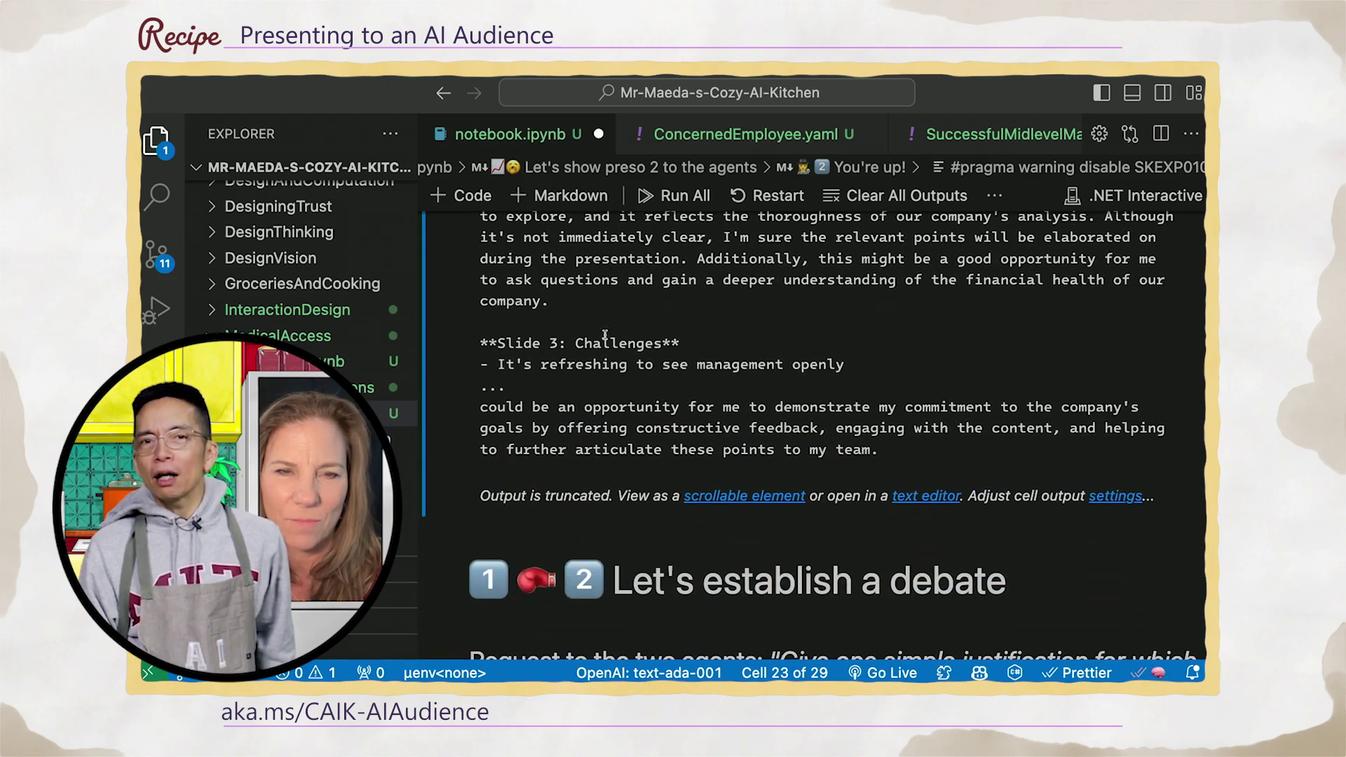
scroll(605, 334, down, 2)
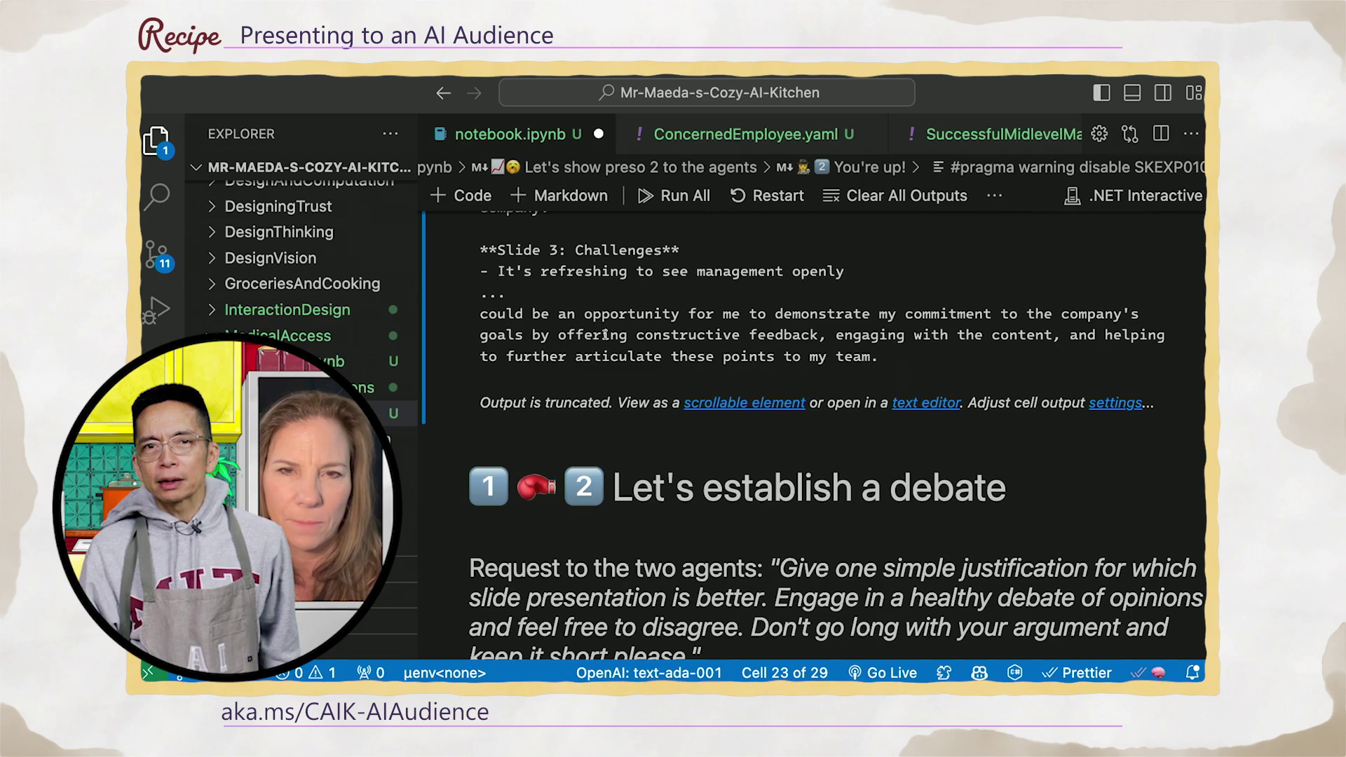
scroll(604, 334, down, 2)
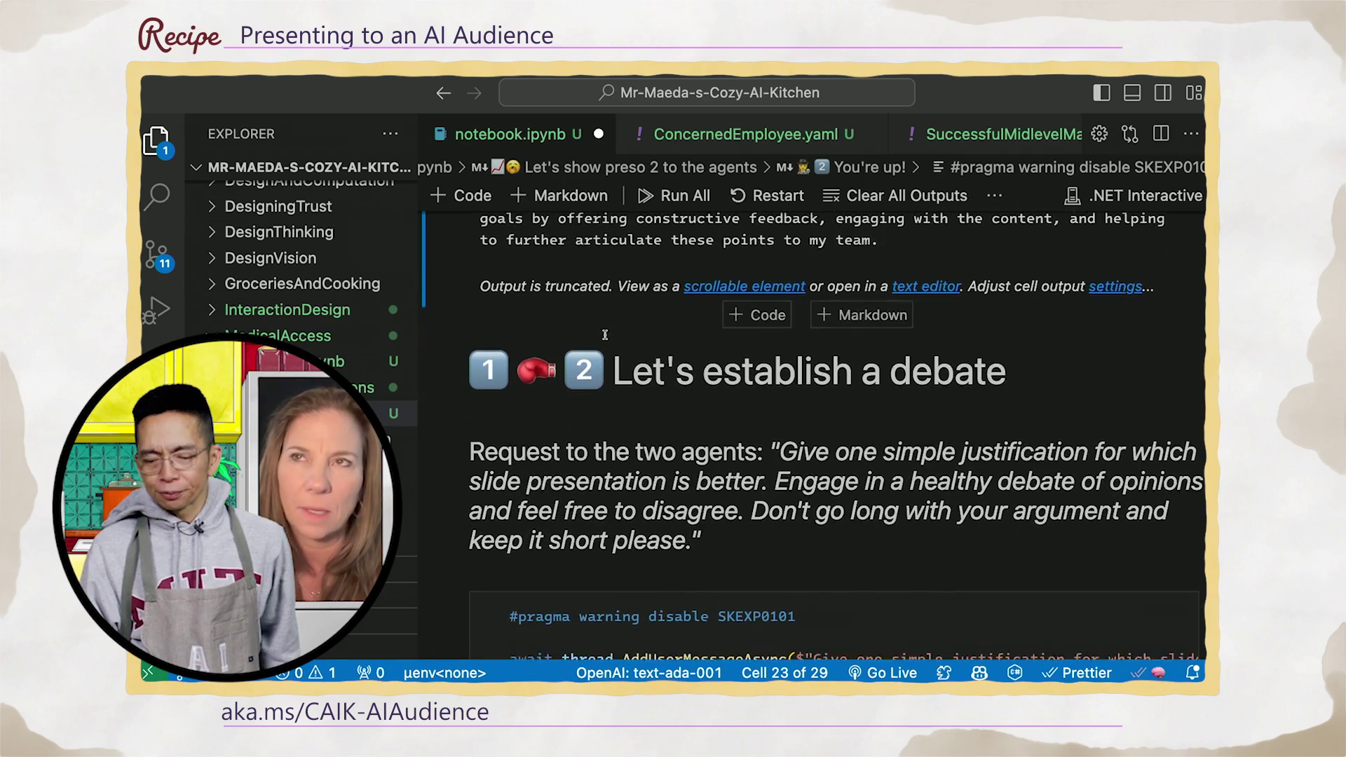
scroll(605, 335, down, 2)
scroll(605, 334, down, 2)
scroll(605, 335, down, 1)
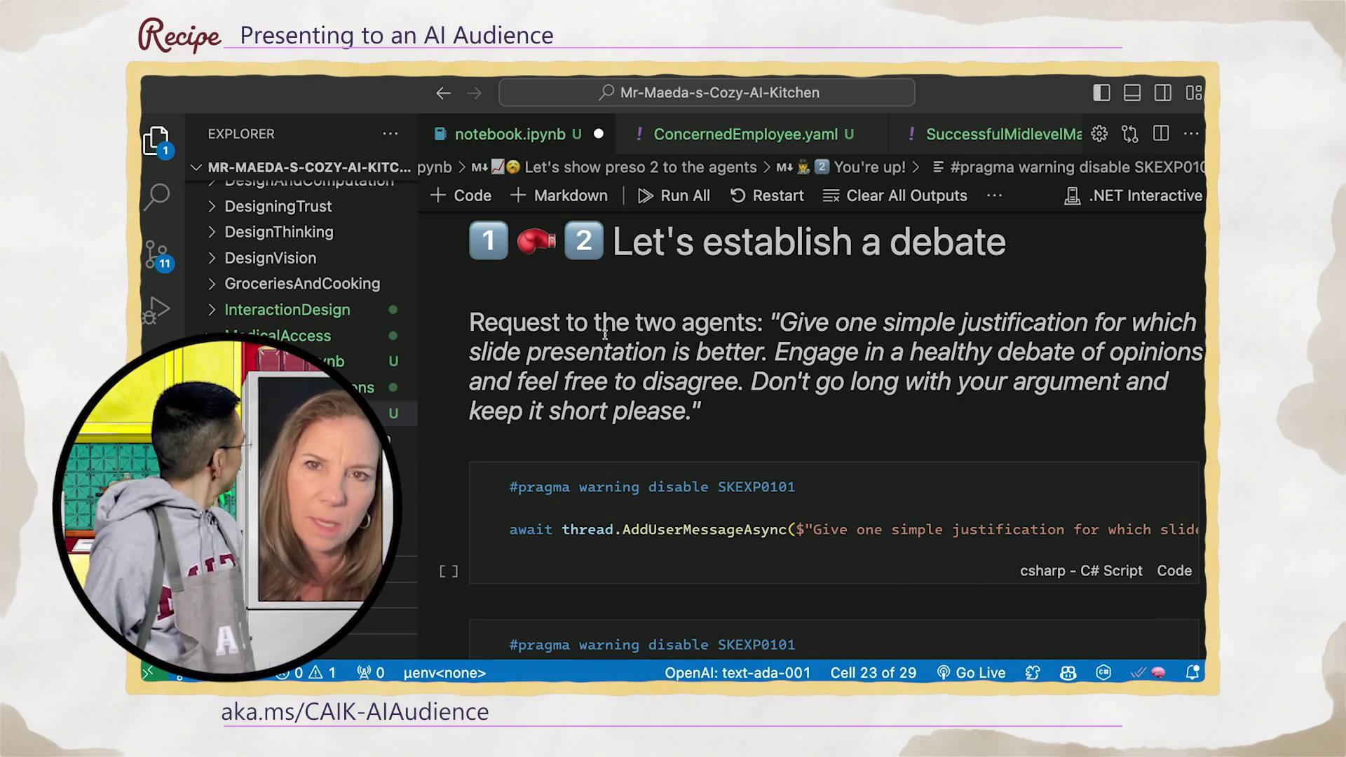
scroll(604, 332, down, 2)
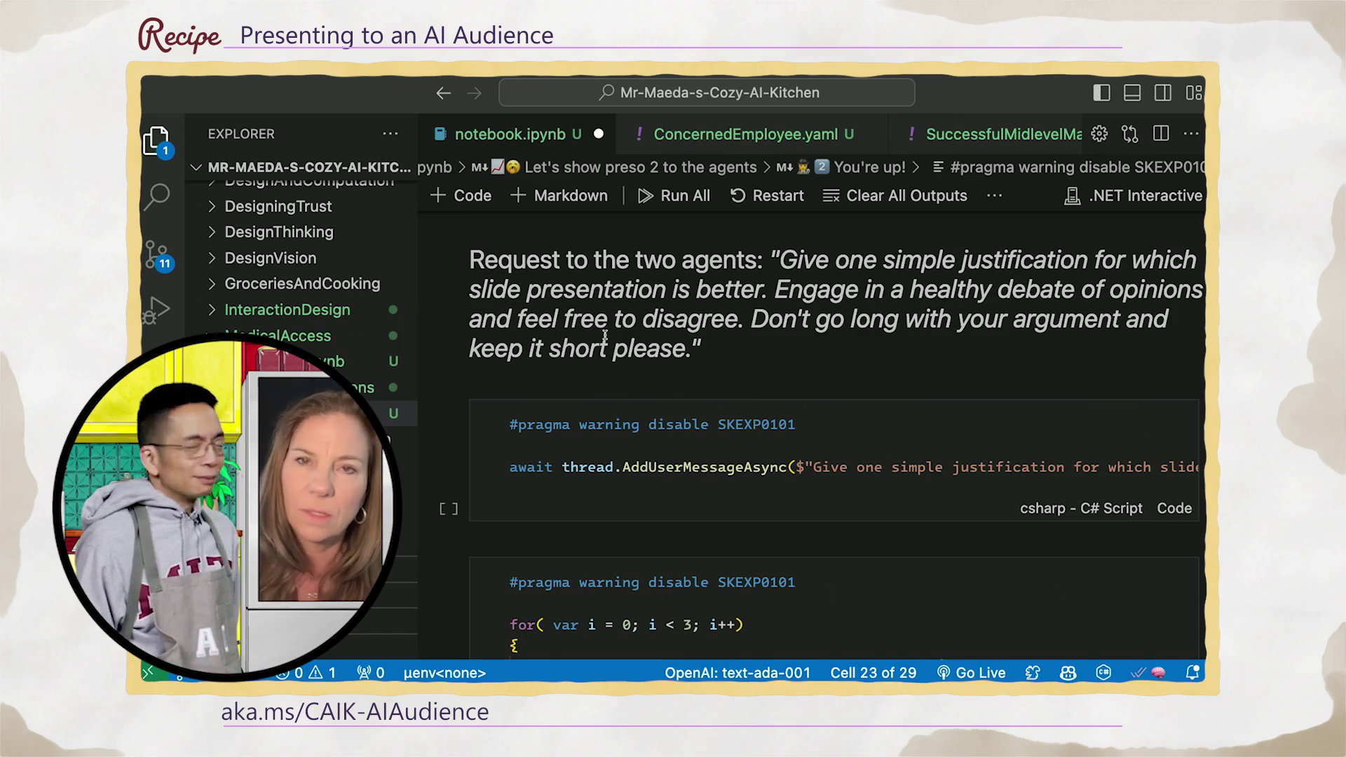
scroll(606, 335, down, 1)
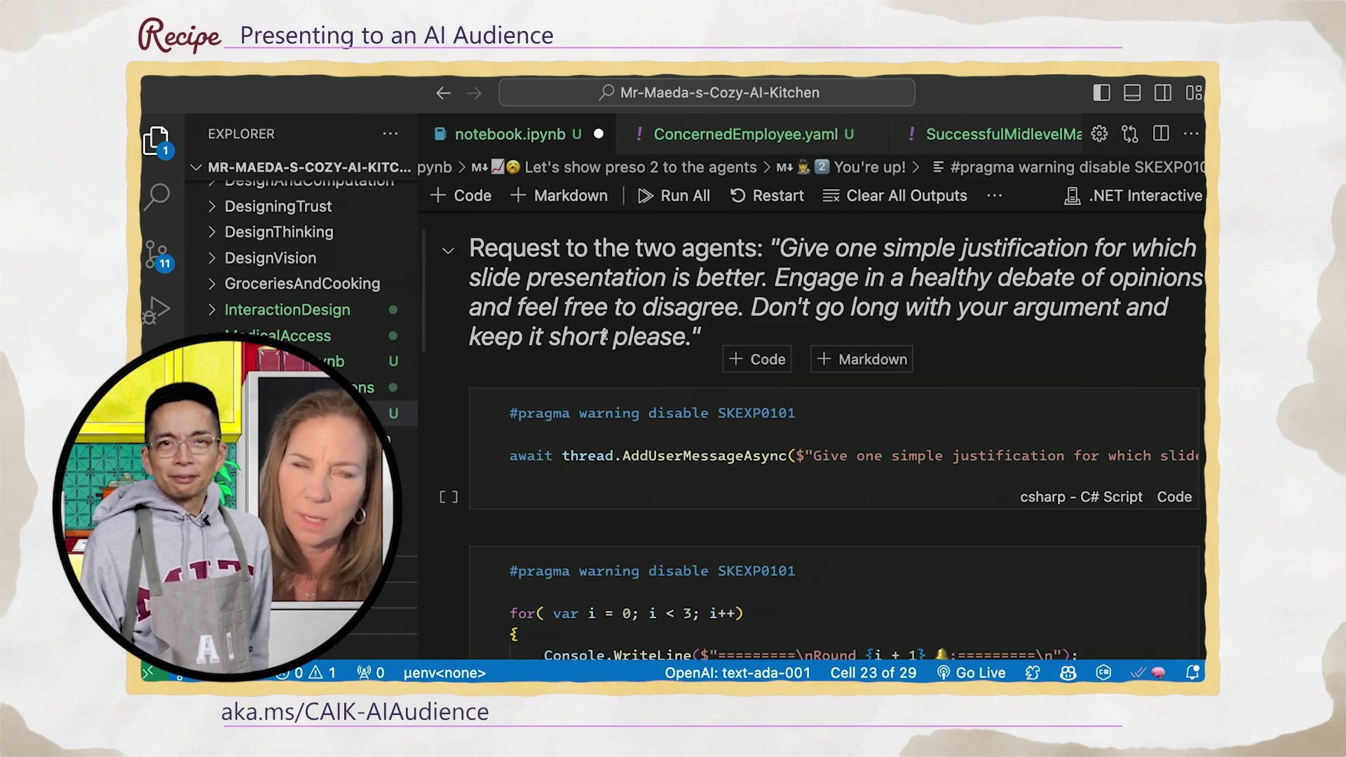
scroll(607, 335, down, 1)
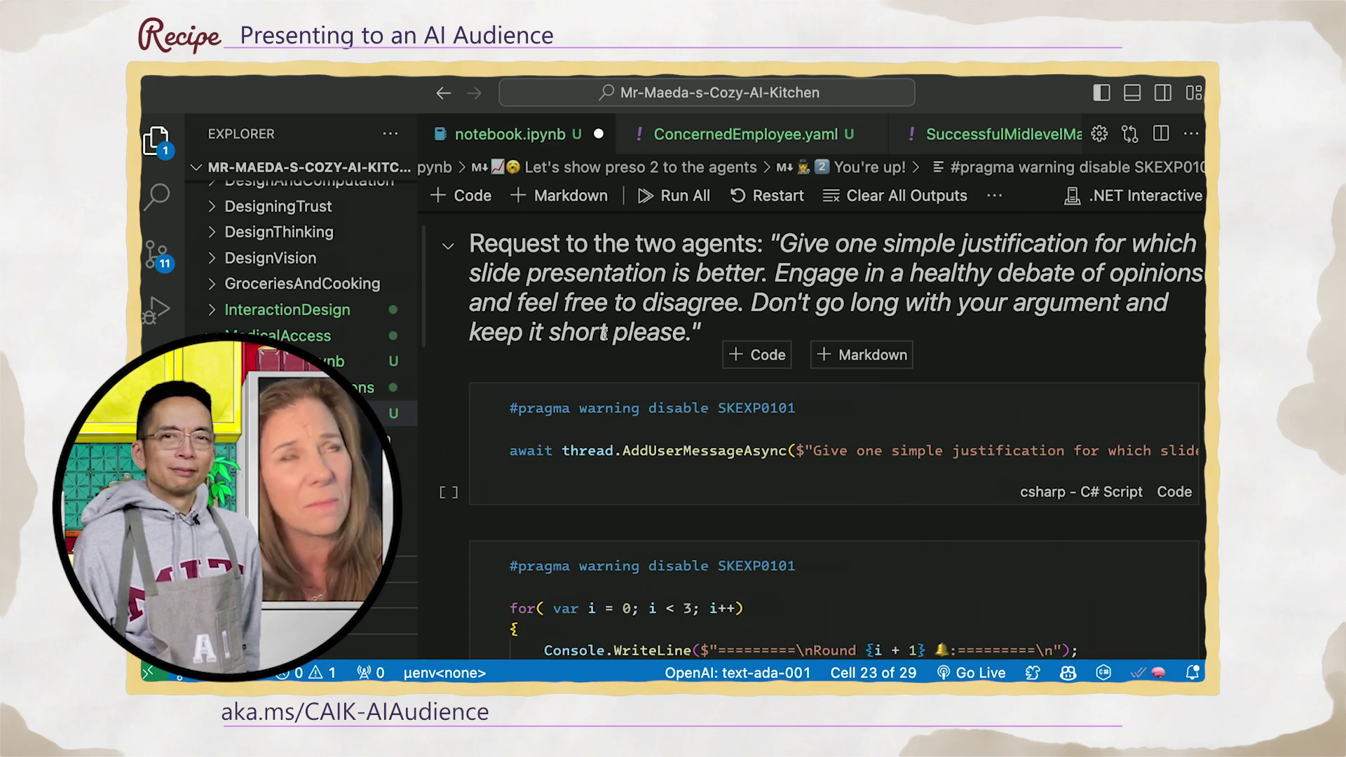
scroll(606, 332, down, 1)
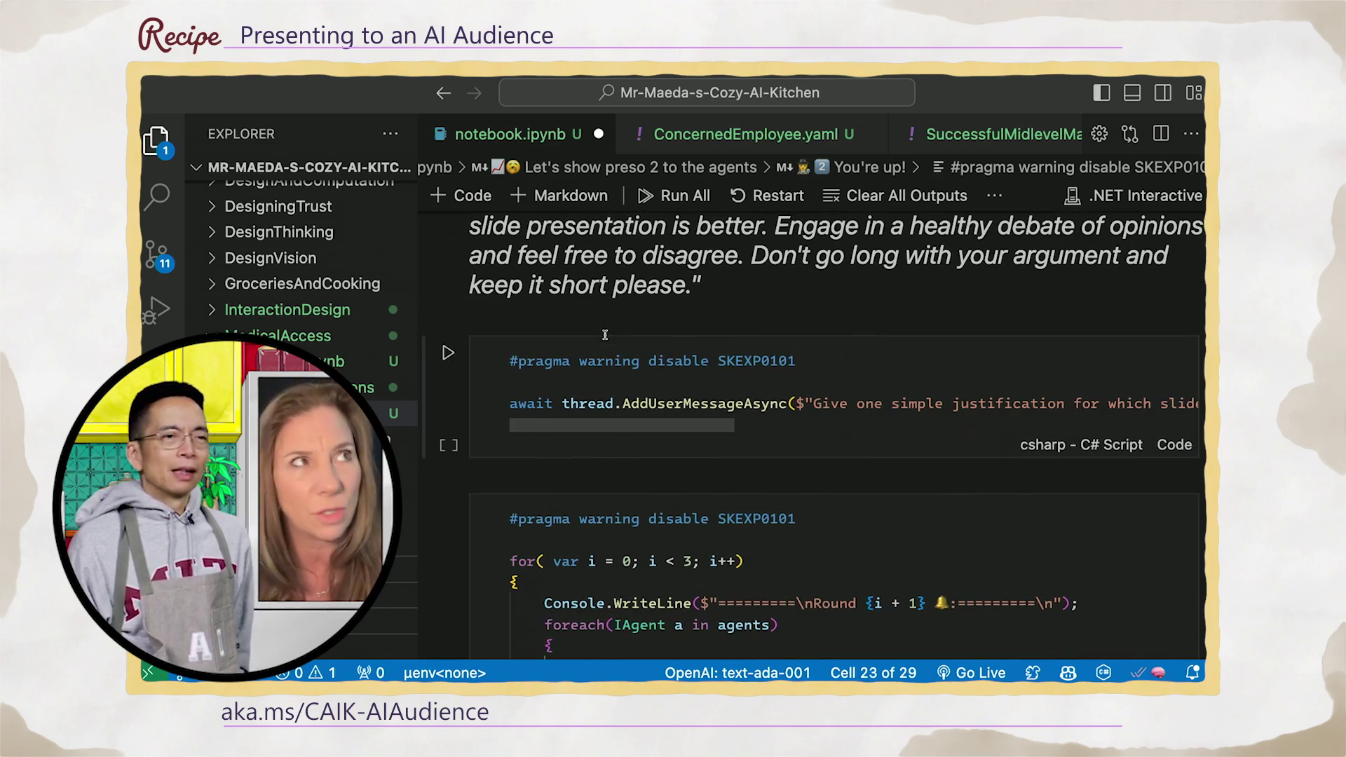
scroll(604, 335, down, 1)
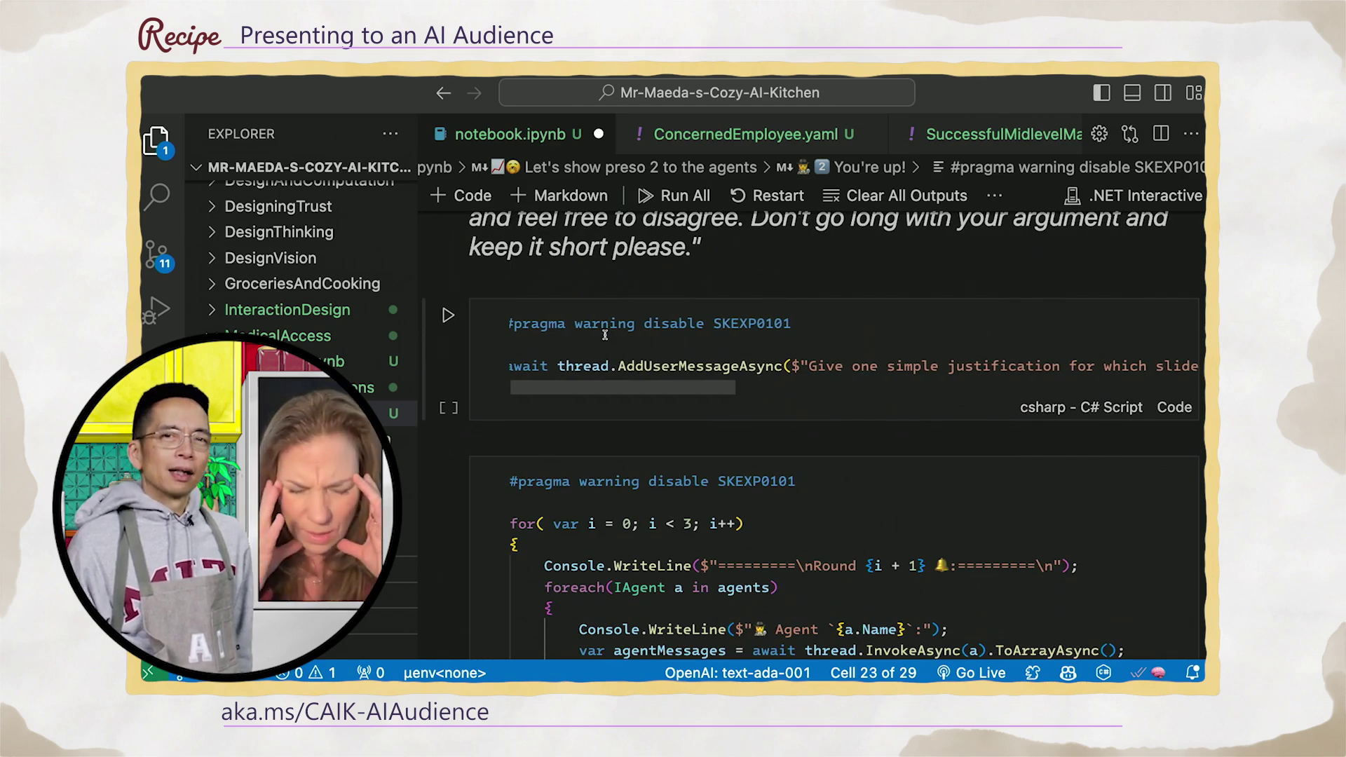
scroll(605, 335, down, 1)
scroll(606, 336, up, 1)
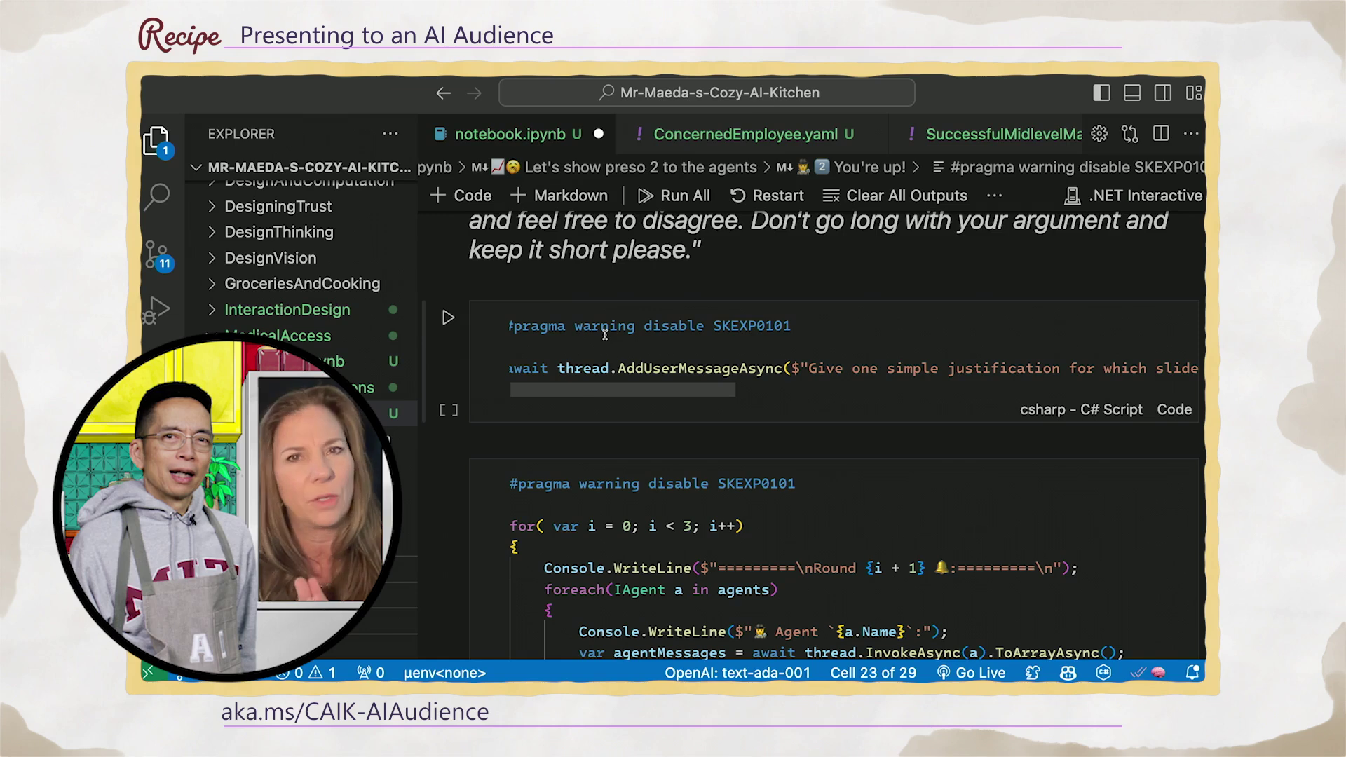
scroll(605, 335, up, 1)
scroll(605, 335, down, 1)
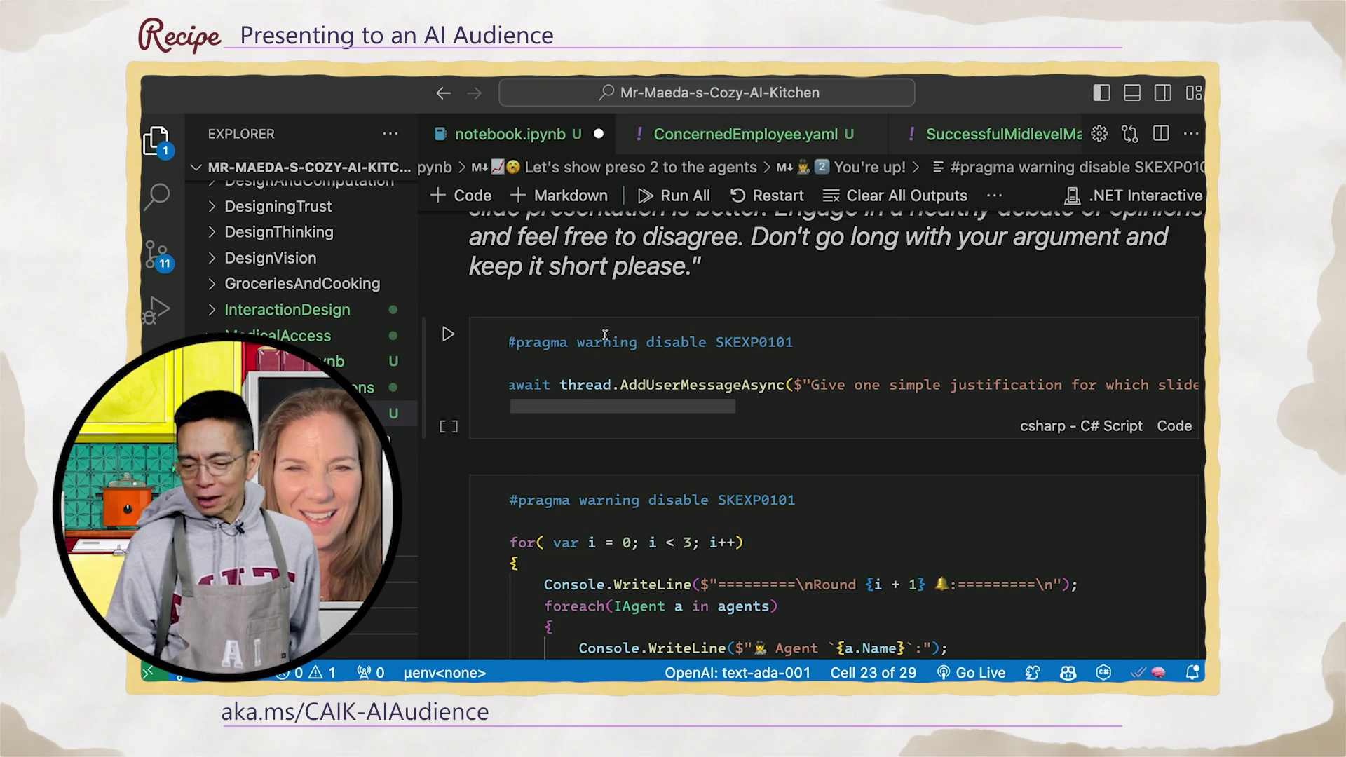
scroll(604, 337, up, 4)
scroll(605, 336, up, 2)
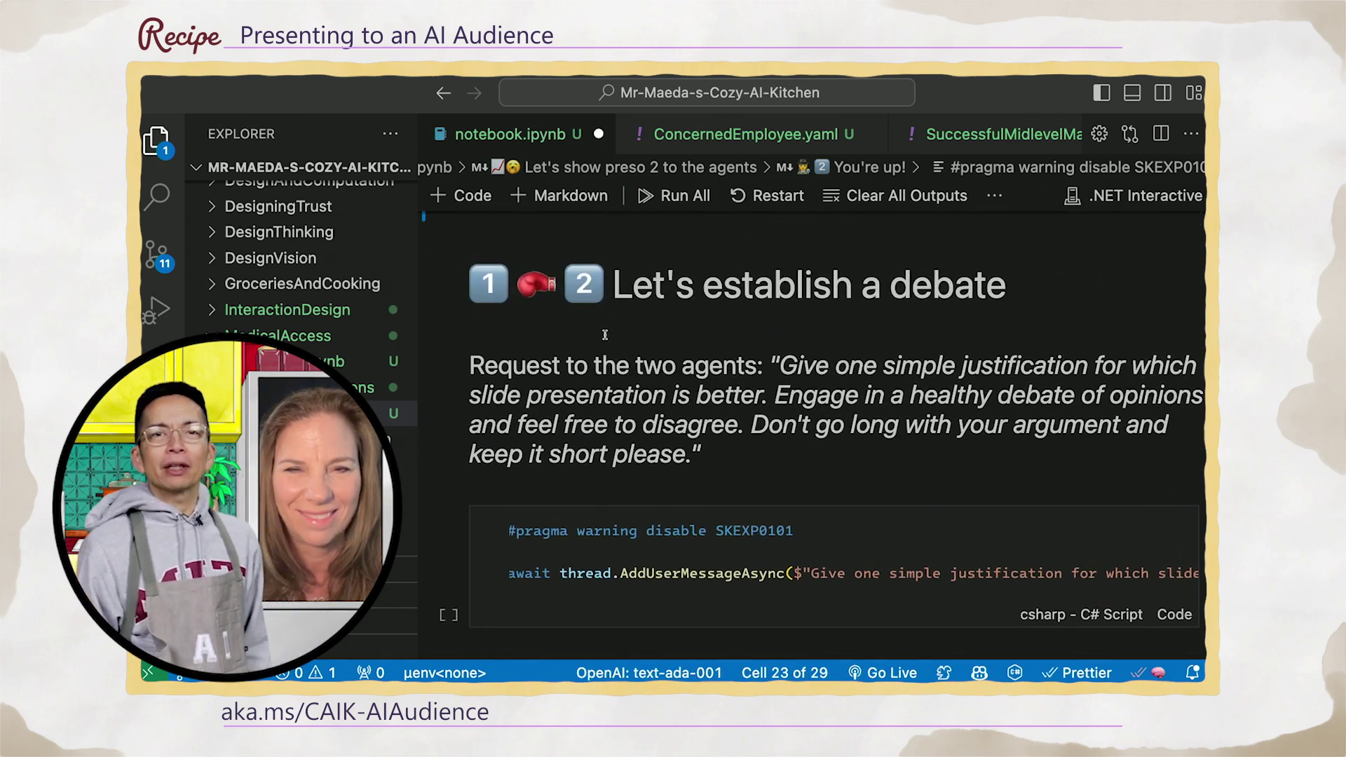
scroll(605, 338, down, 3)
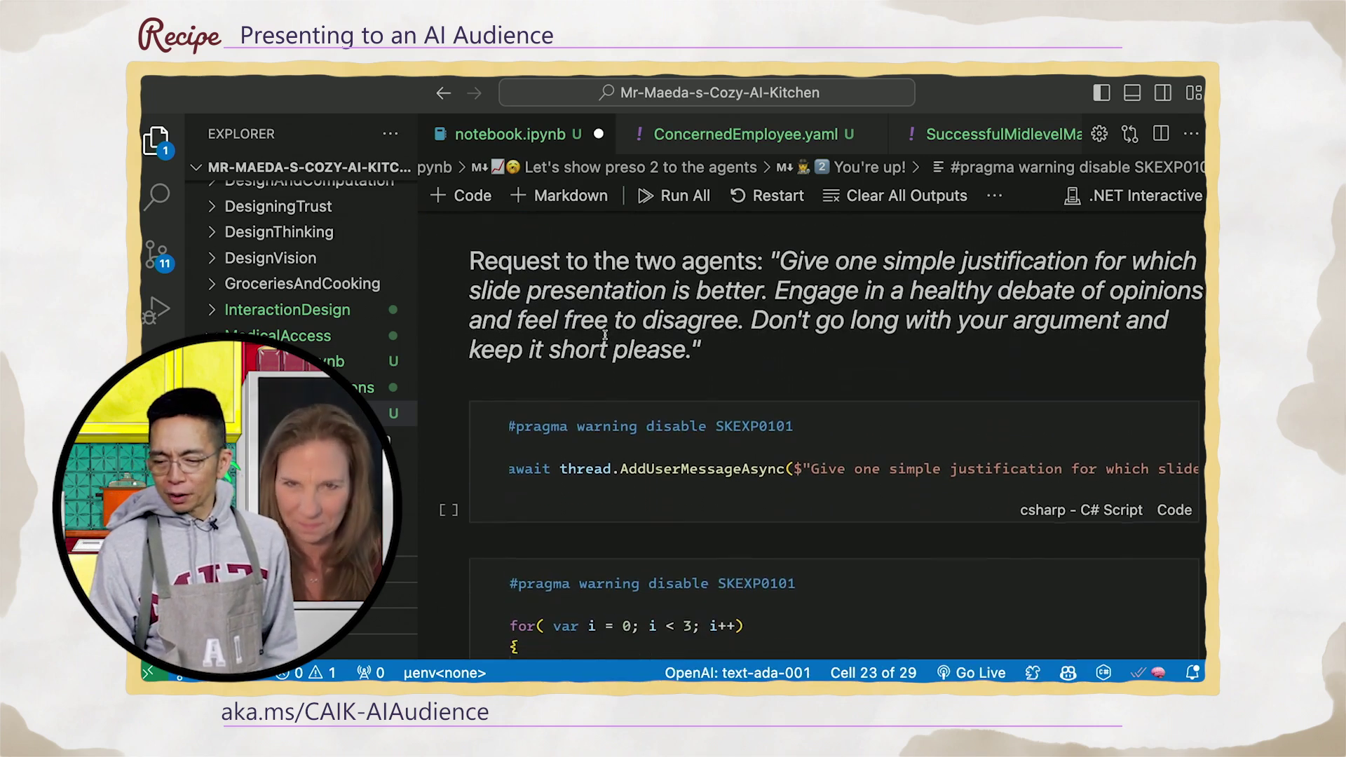
scroll(605, 336, down, 2)
scroll(605, 337, down, 2)
scroll(605, 338, down, 1)
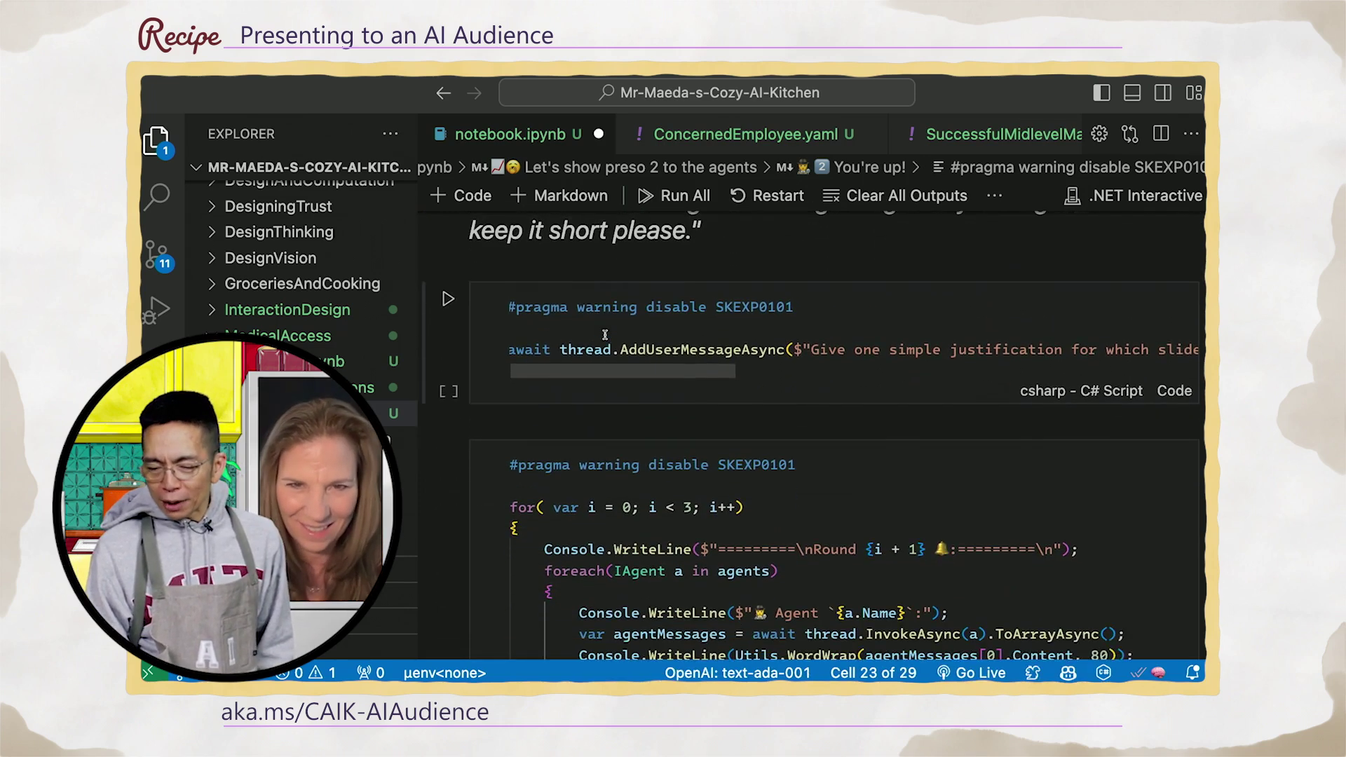
Post the debate request to the thread and start the three-round agent debate.
click(447, 299)
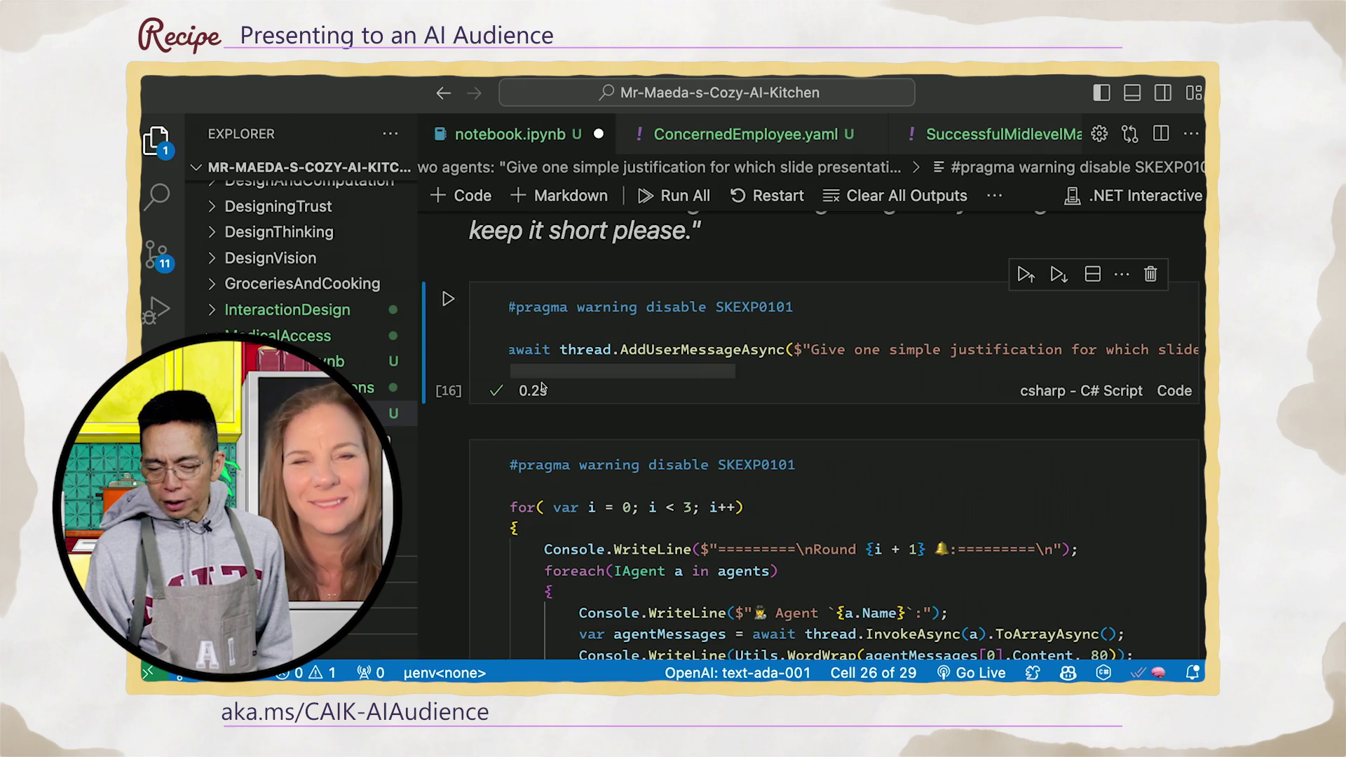
scroll(541, 382, down, 1)
scroll(542, 383, down, 2)
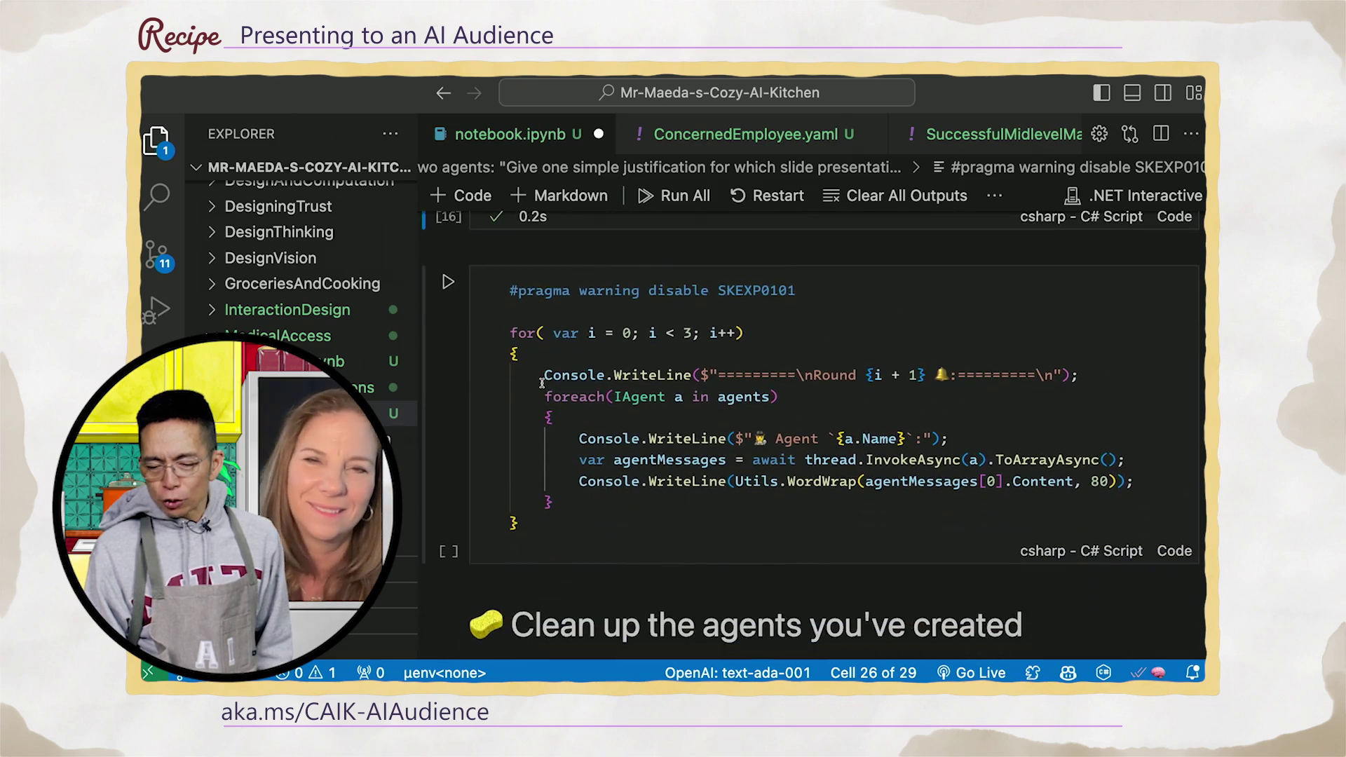
click(447, 284)
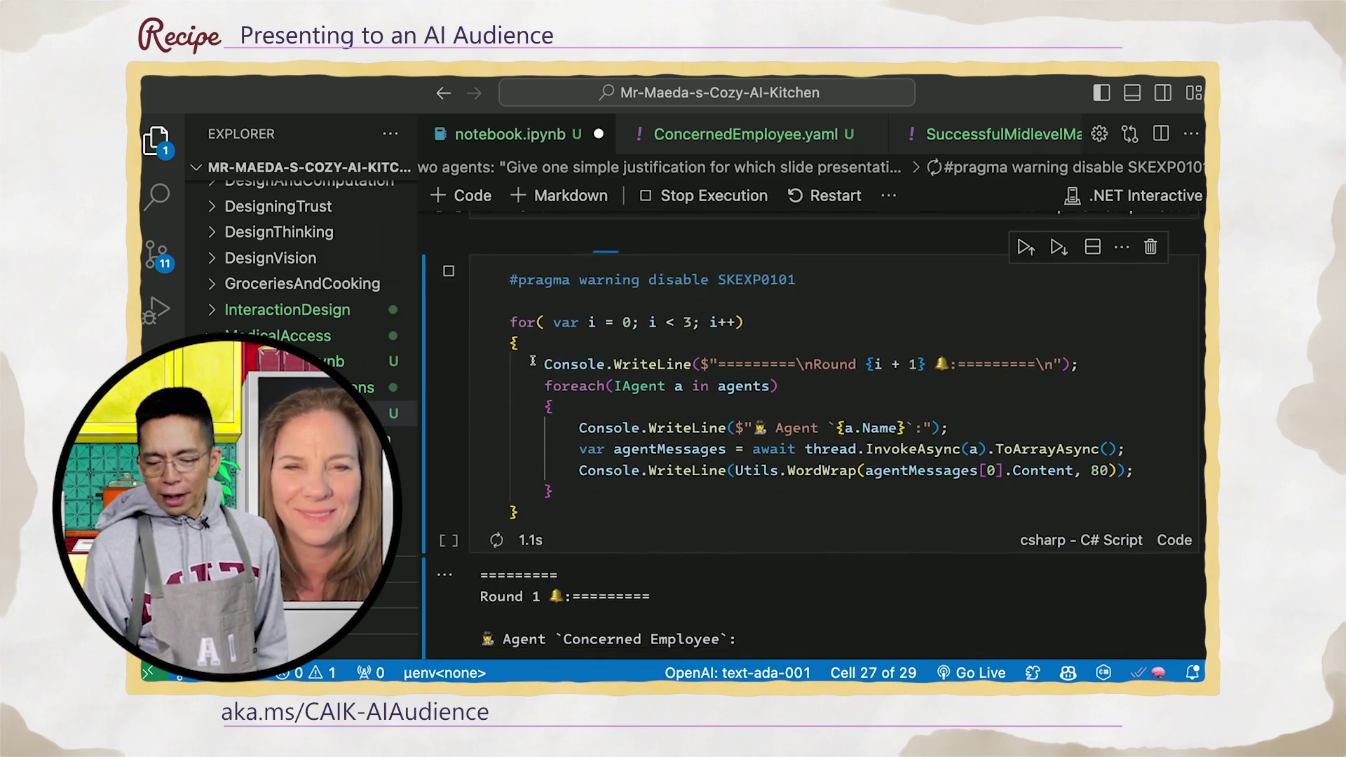
scroll(533, 360, down, 2)
scroll(533, 360, down, 1)
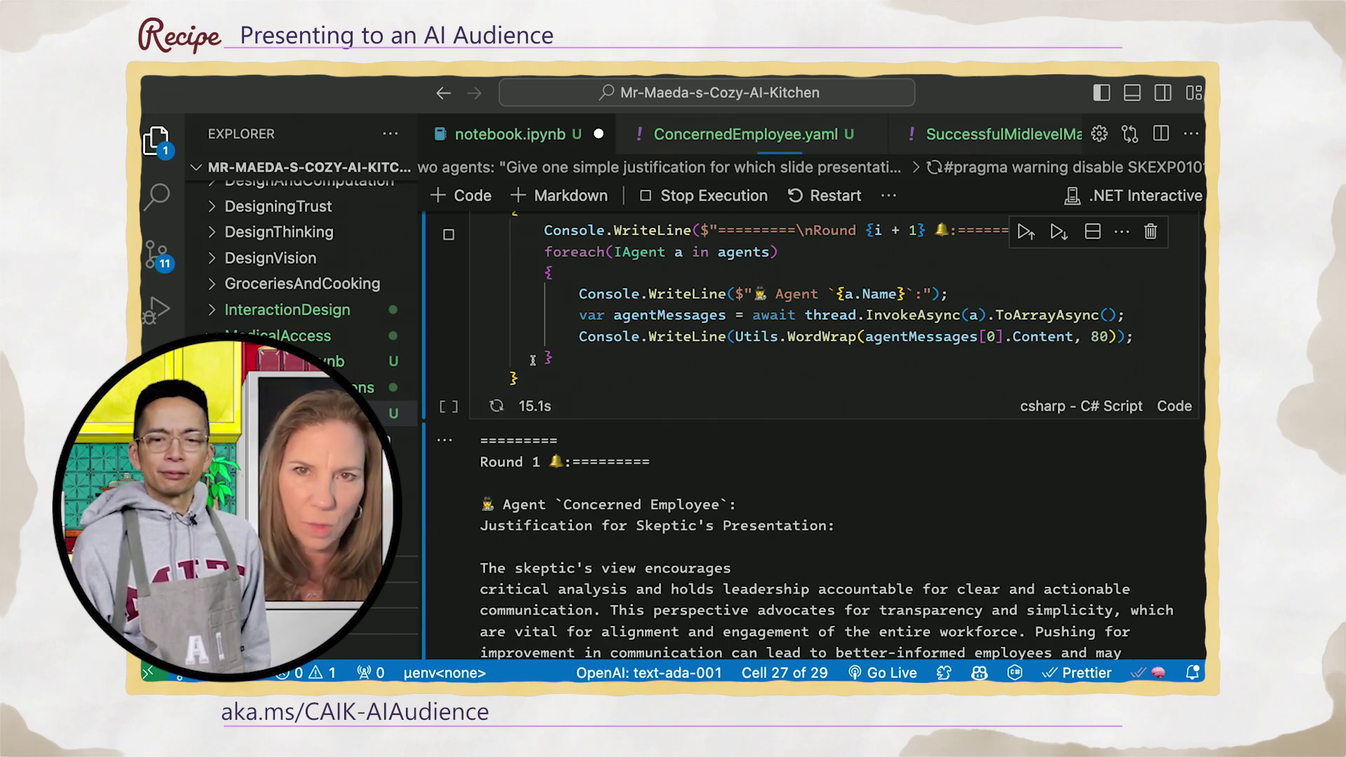
scroll(532, 359, down, 3)
scroll(532, 359, down, 3)
scroll(532, 360, down, 3)
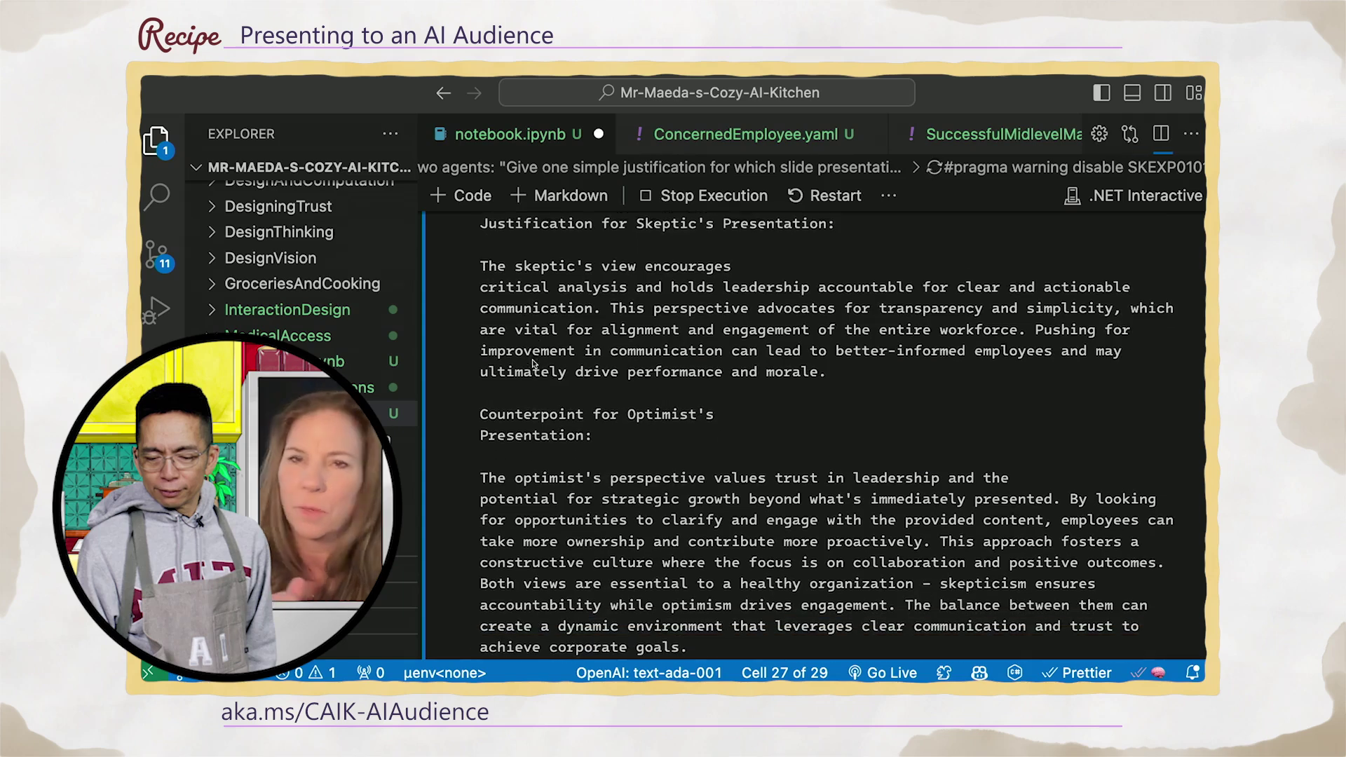
scroll(532, 360, down, 2)
scroll(532, 360, down, 2)
scroll(533, 361, down, 1)
scroll(533, 361, down, 1)
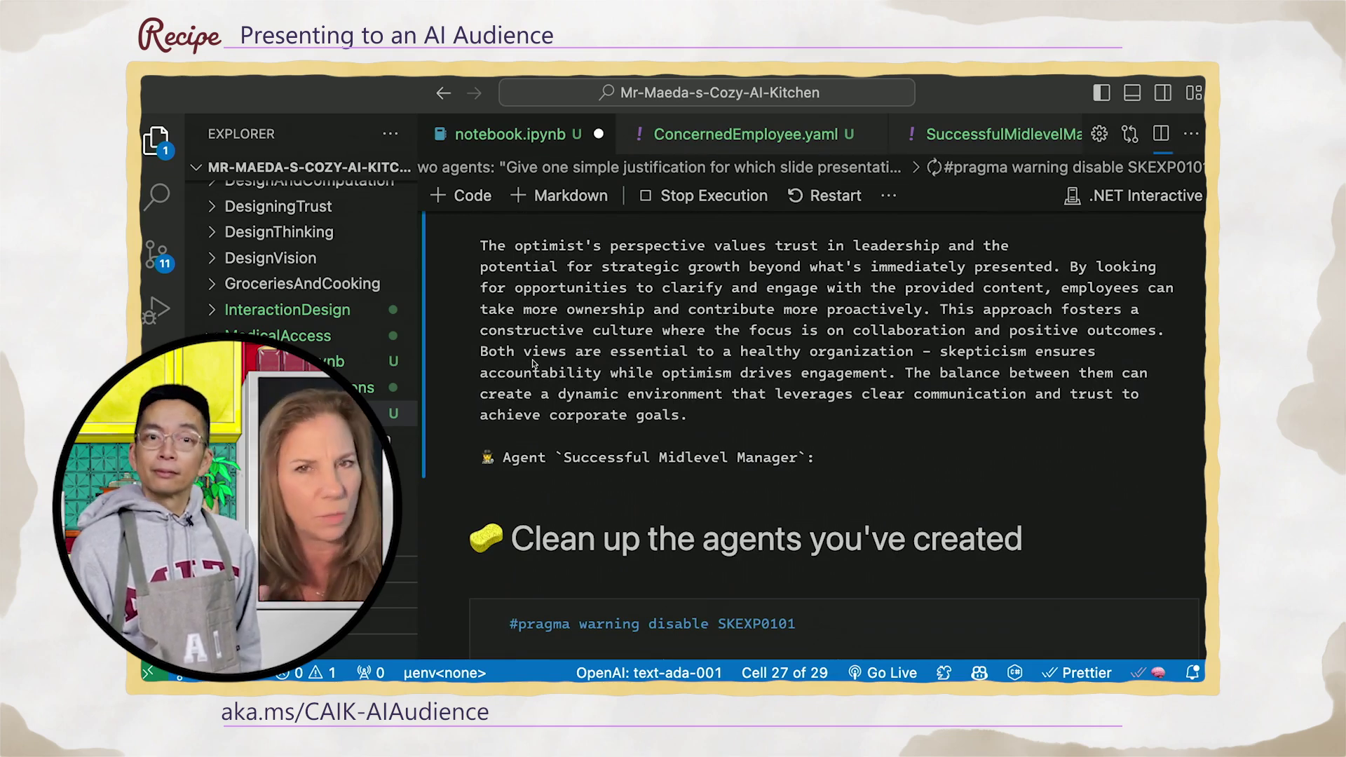
scroll(532, 360, down, 1)
scroll(532, 360, down, 1)
scroll(532, 360, down, 1)
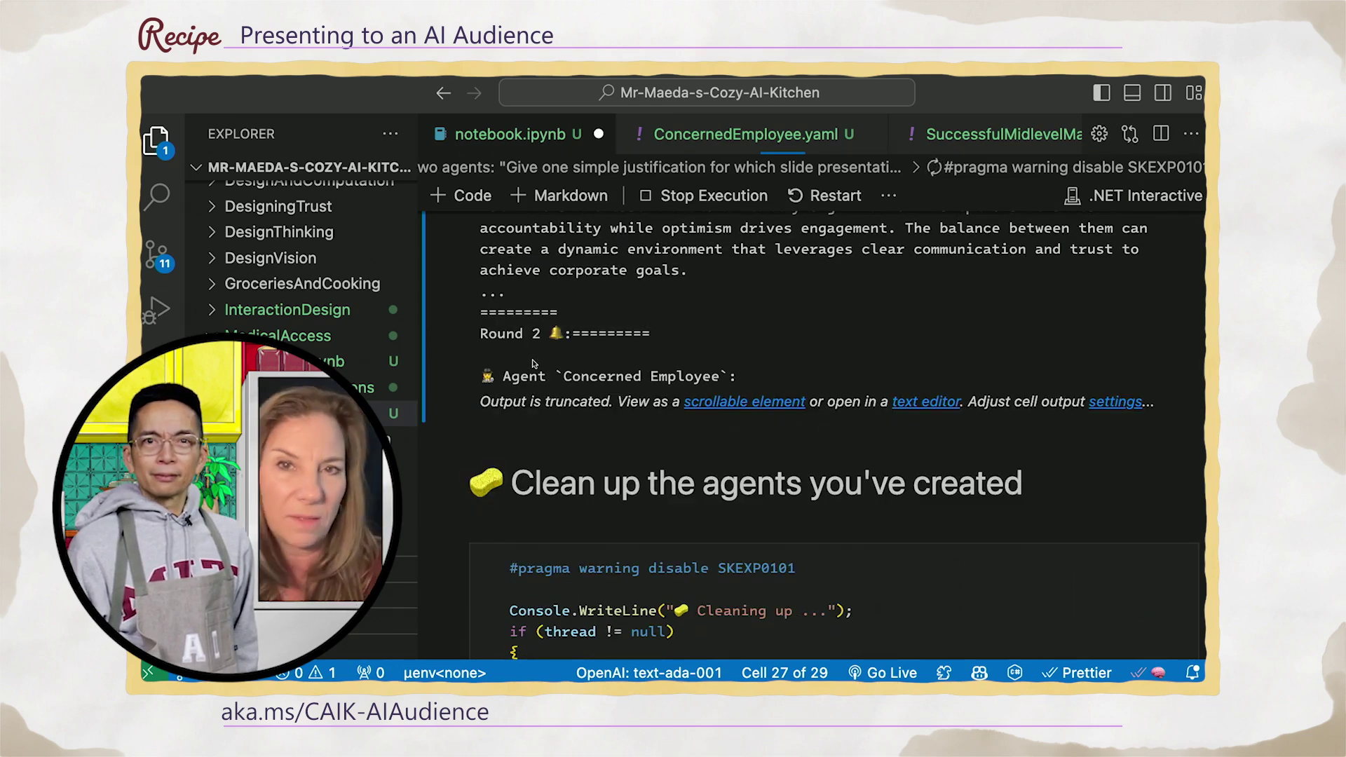
scroll(533, 363, down, 2)
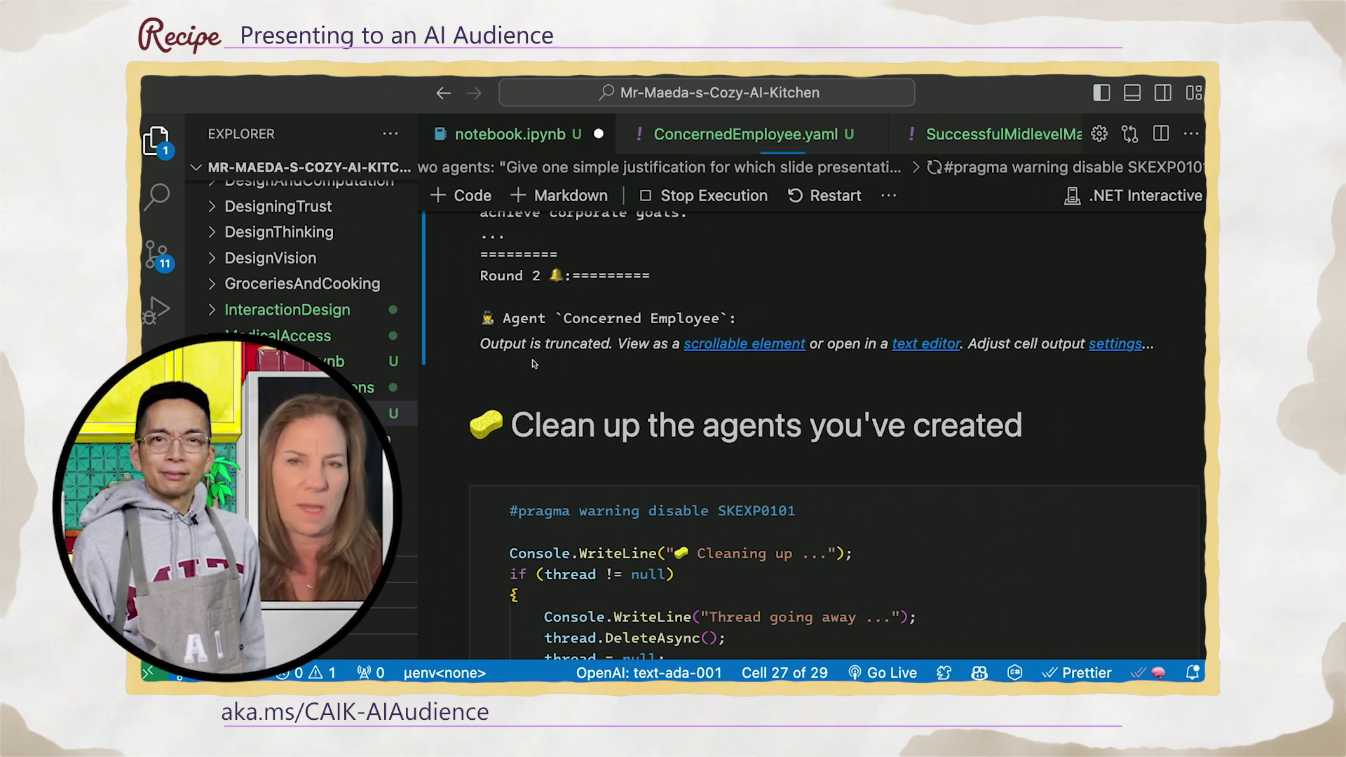
scroll(534, 363, down, 2)
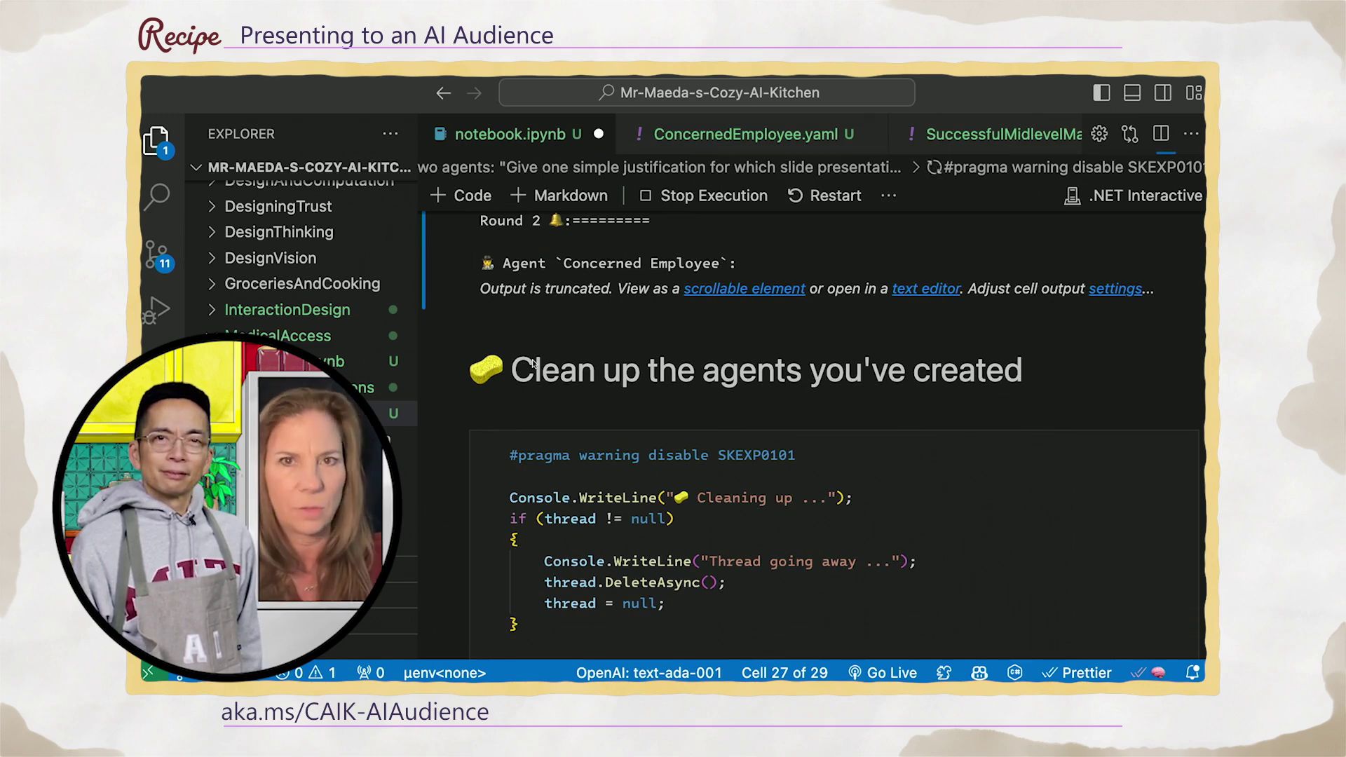
scroll(533, 363, down, 2)
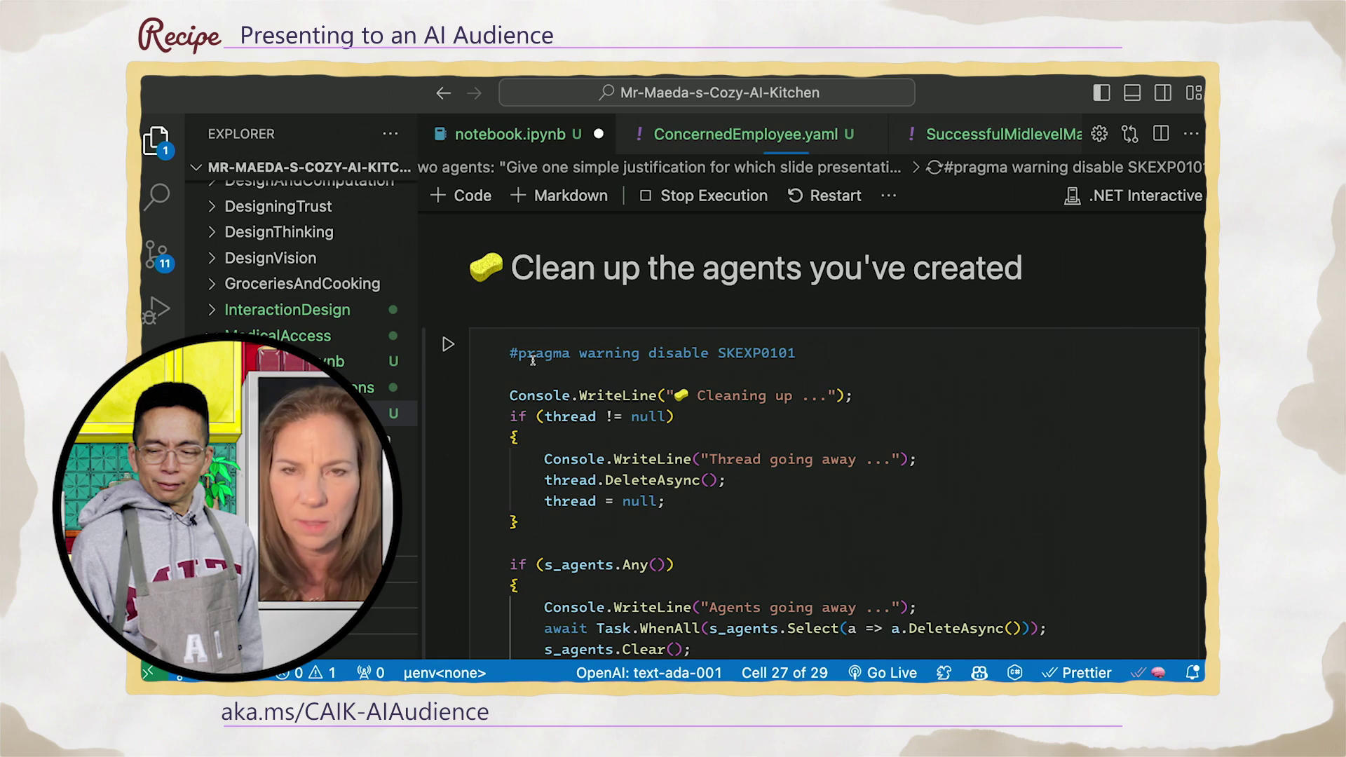
scroll(532, 363, down, 2)
scroll(533, 363, down, 2)
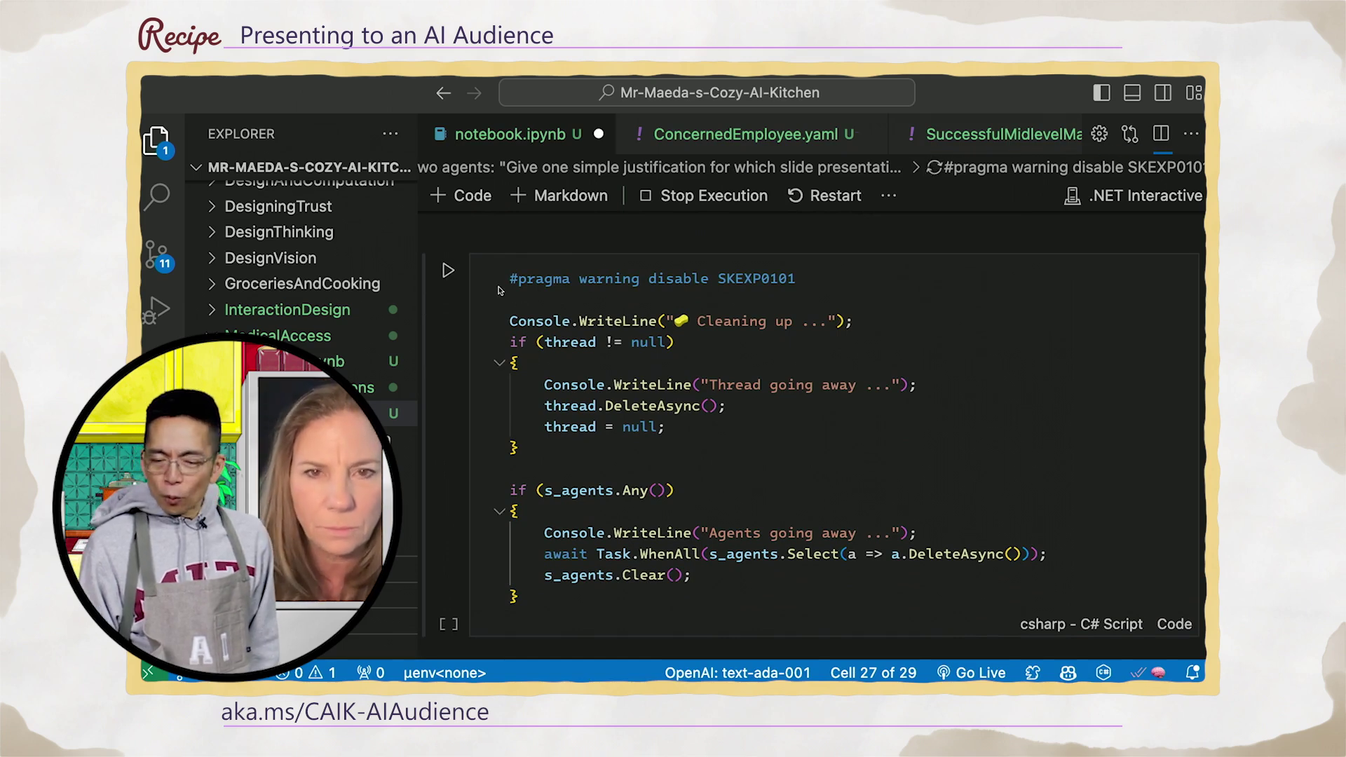
Run the clean-up cell deleting the conversation thread and both agents.
click(447, 272)
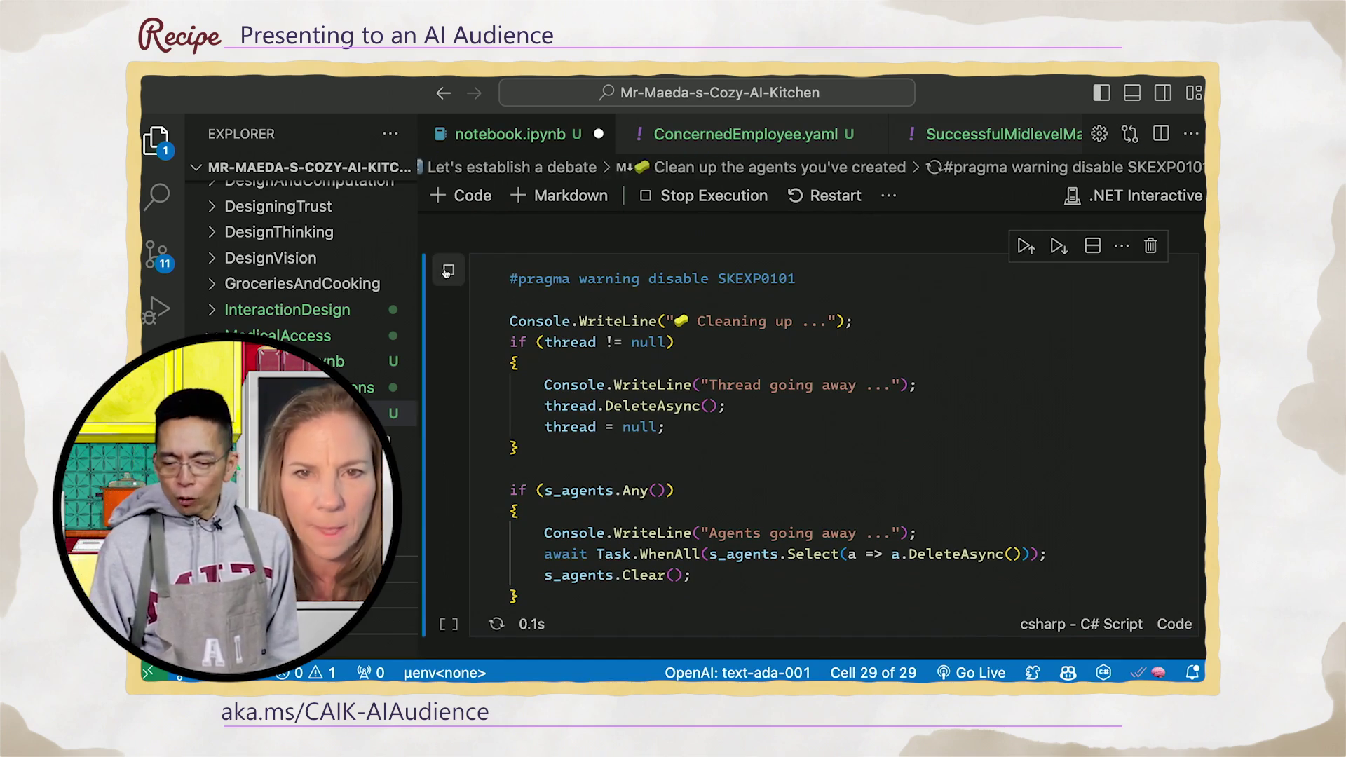
scroll(562, 388, down, 3)
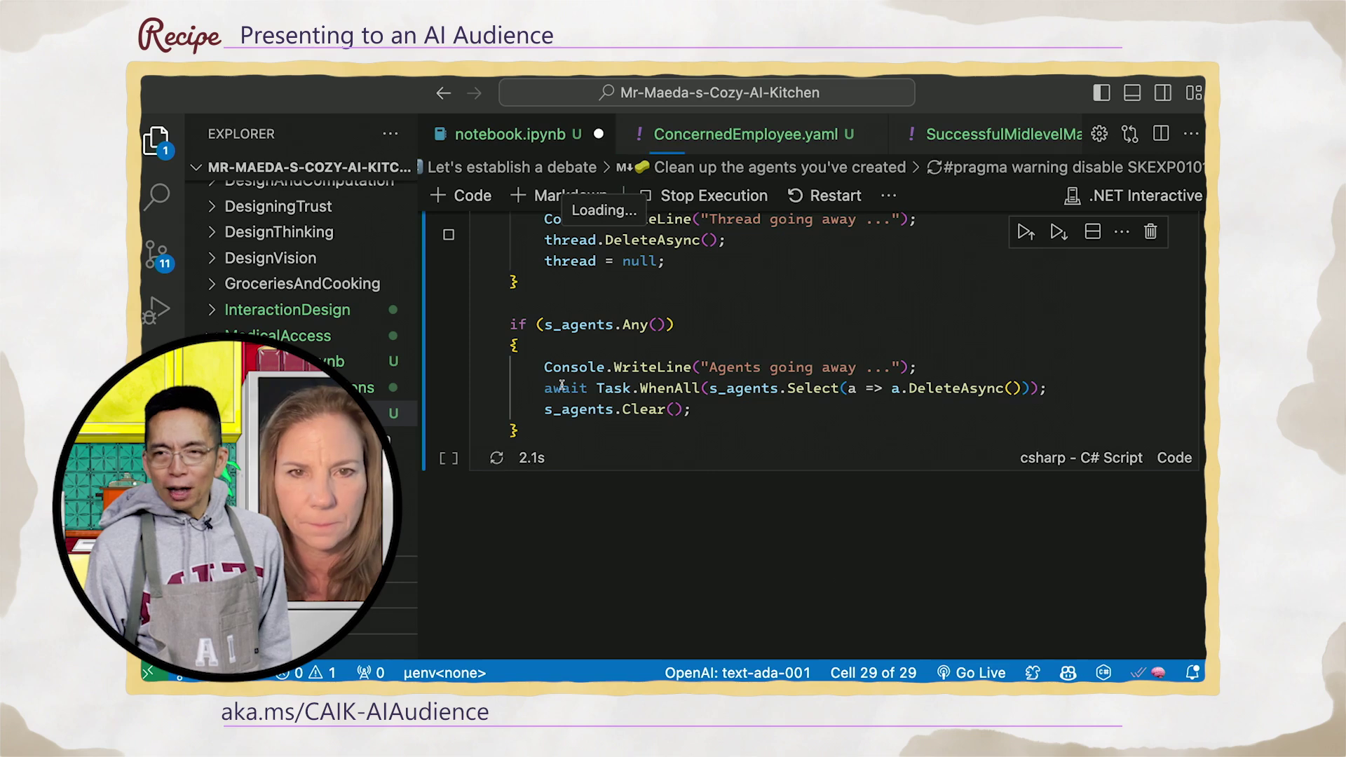